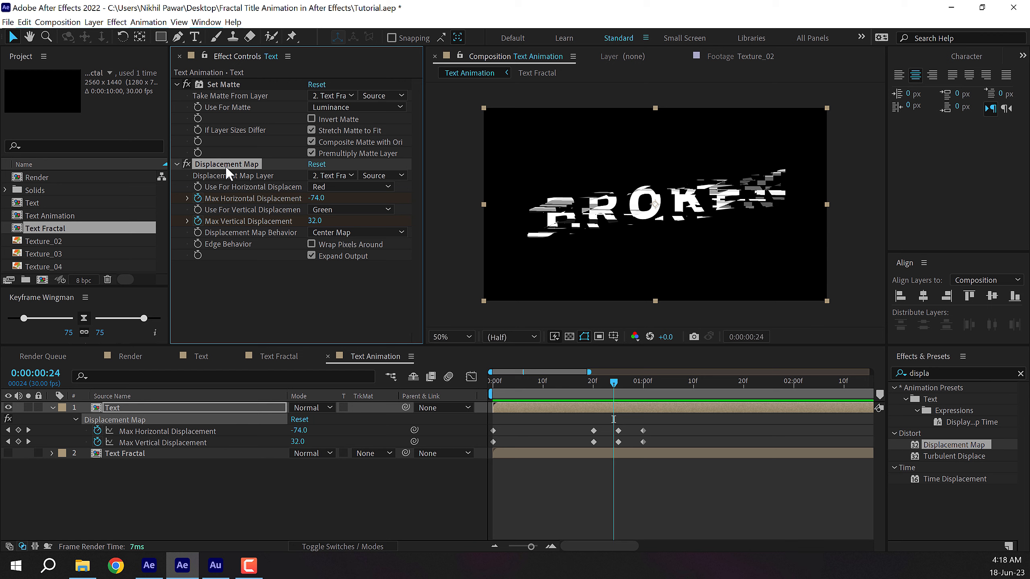
# Duplicate the Displacement Map effect on the Text layer and revise the copy's Max Vertical Displacement keyframes at frames 20 and 25.
pyautogui.hotkey('ctrl', 'd')
pyautogui.scroll(-1, 233, 261)
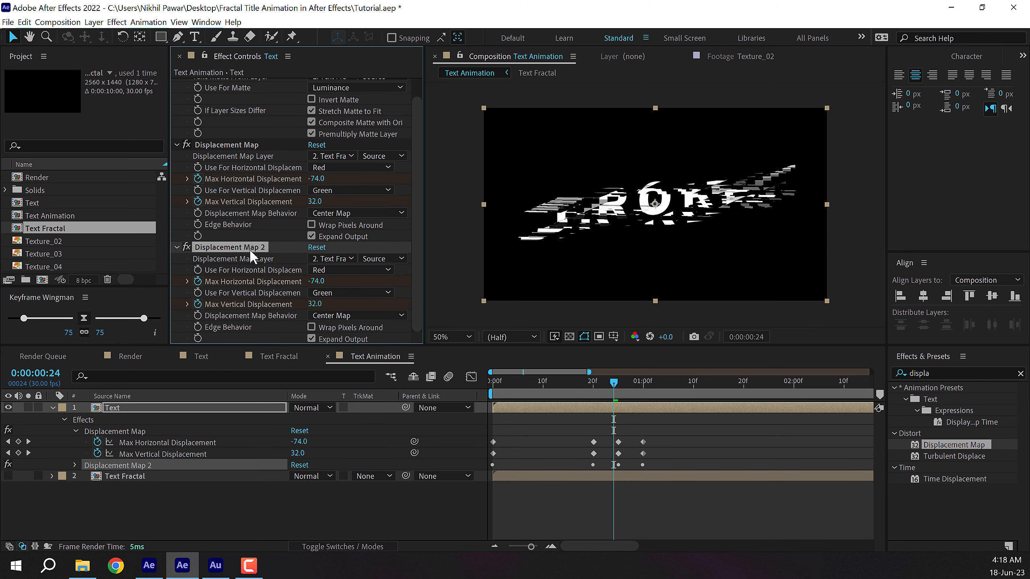
pyautogui.press('Home')
pyautogui.press('k')
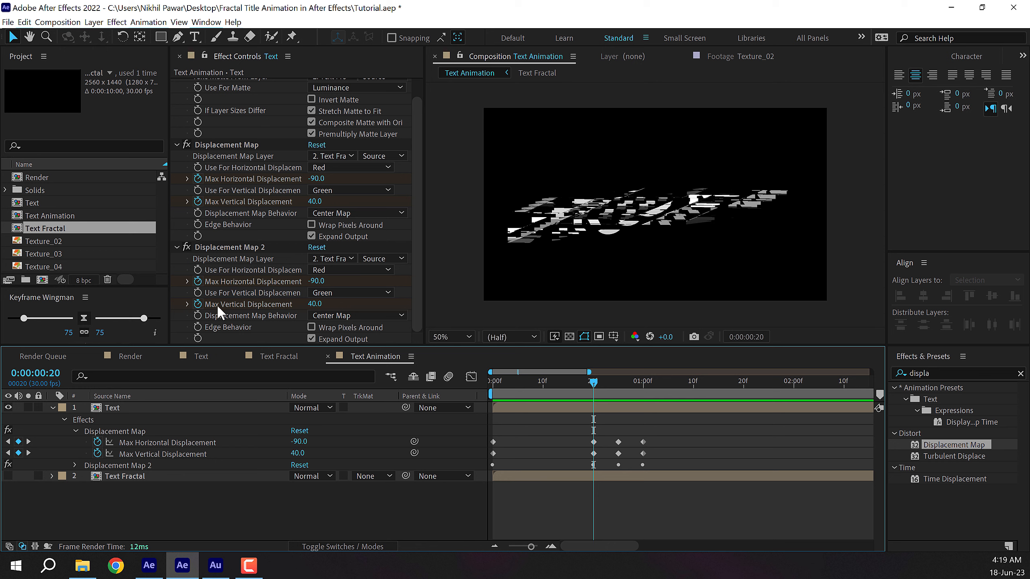
pyautogui.click(316, 305)
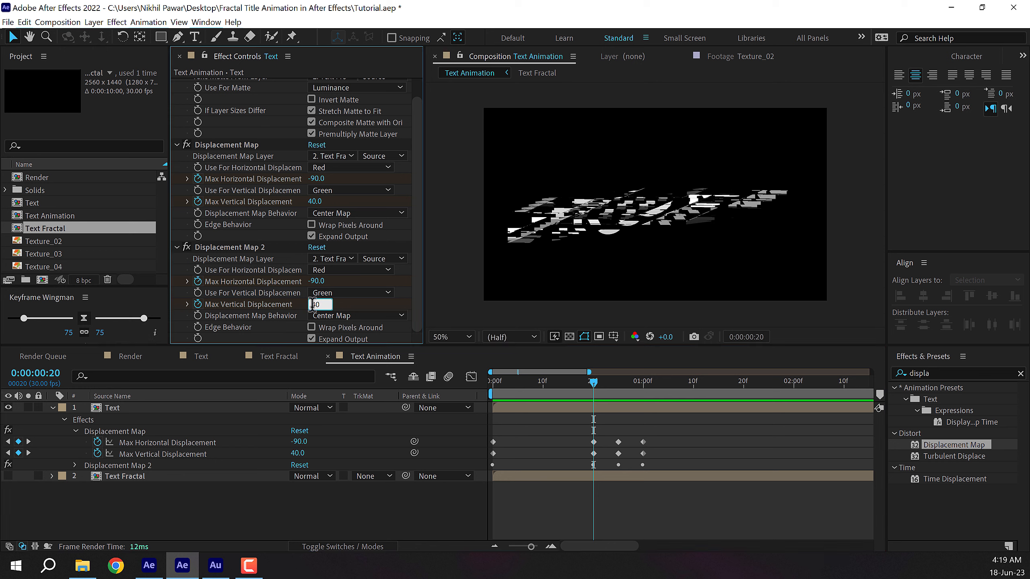
pyautogui.click(599, 400)
pyautogui.moveTo(594, 382); pyautogui.dragTo(619, 390)
pyautogui.click(313, 304)
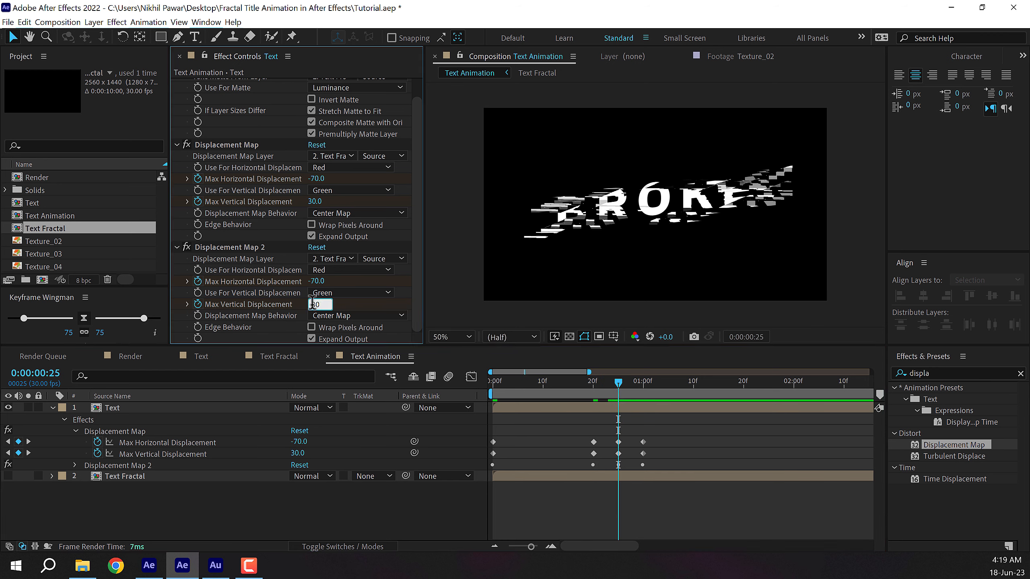
pyautogui.moveTo(644, 378); pyautogui.dragTo(492, 387)
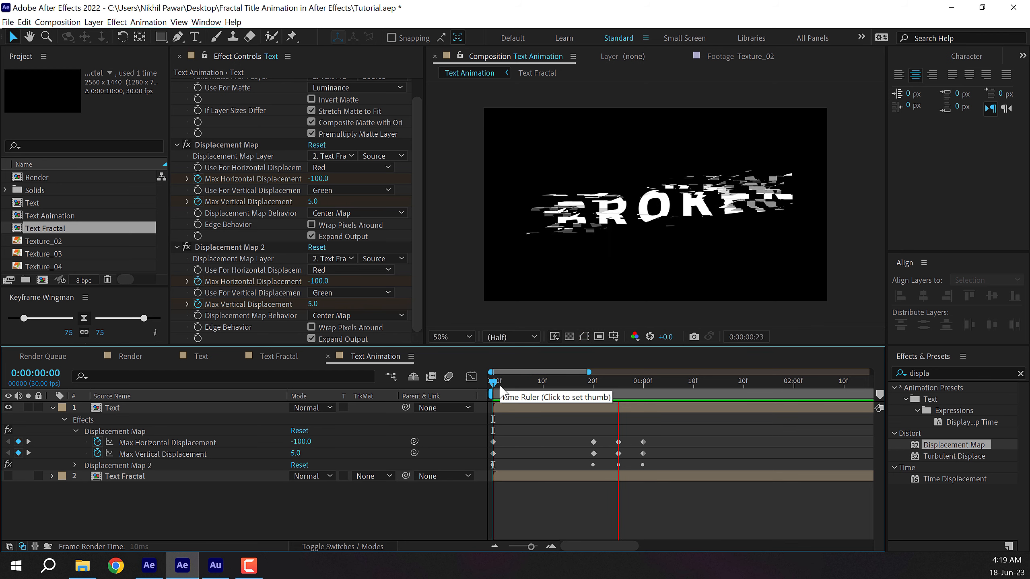
pyautogui.moveTo(556, 393); pyautogui.dragTo(653, 392)
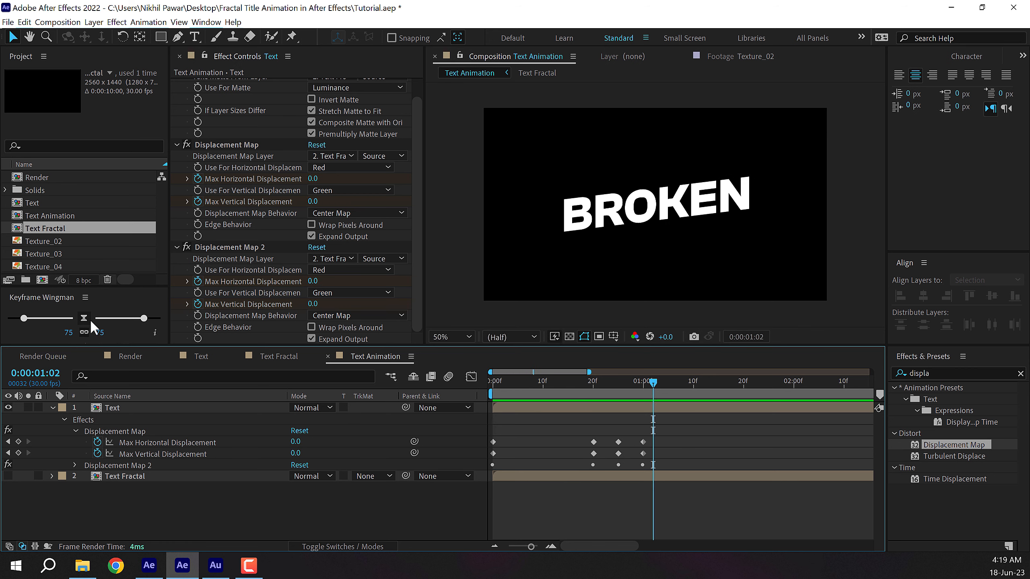
# Collapse the Text layer's properties and create a new composition named F_01.
pyautogui.click(53, 408)
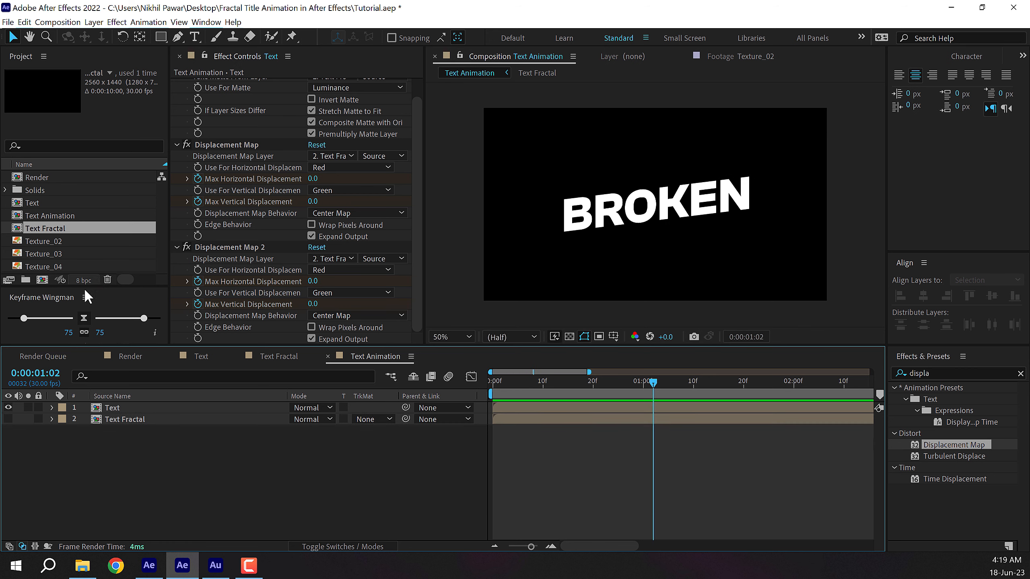
pyautogui.moveTo(84, 286); pyautogui.dragTo(92, 327)
pyautogui.click(50, 290)
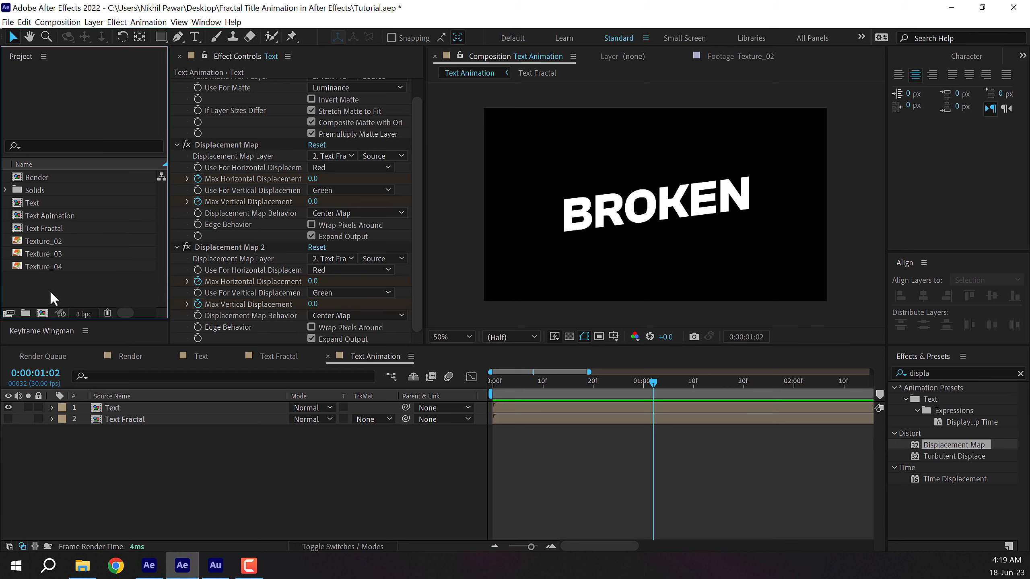
pyautogui.click(42, 313)
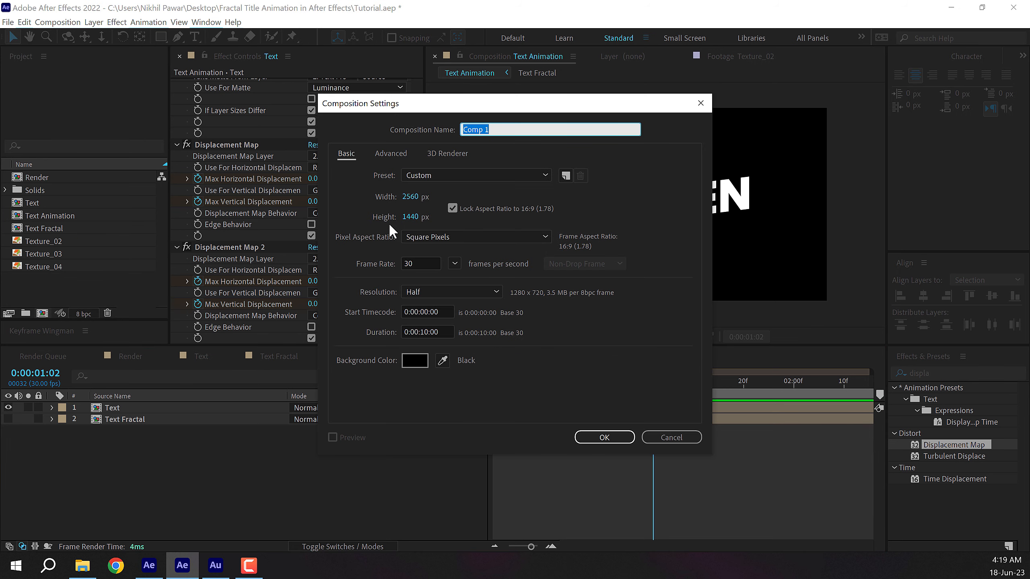
pyautogui.write('F_01')
pyautogui.press('Return')
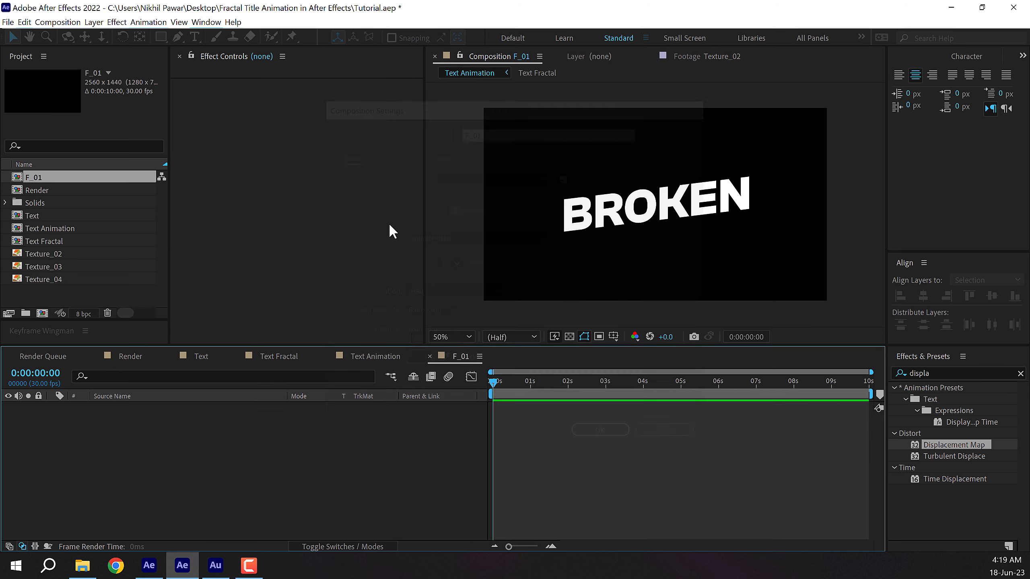
# Add a solid named F to the F_01 composition and apply the Fractal Noise effect to it.
pyautogui.hotkey('ctrl', 'y')
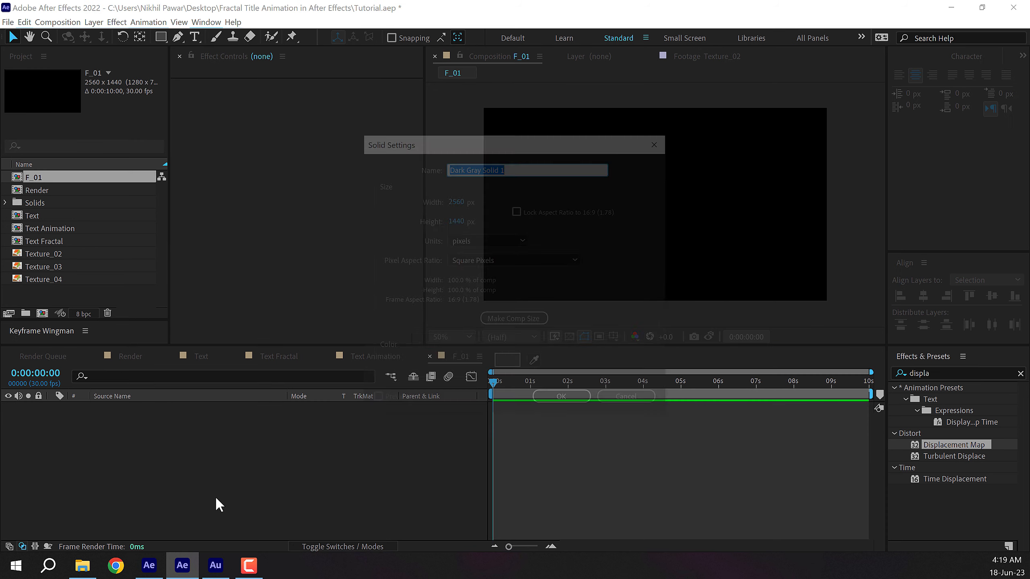
pyautogui.write('F')
pyautogui.press('Return')
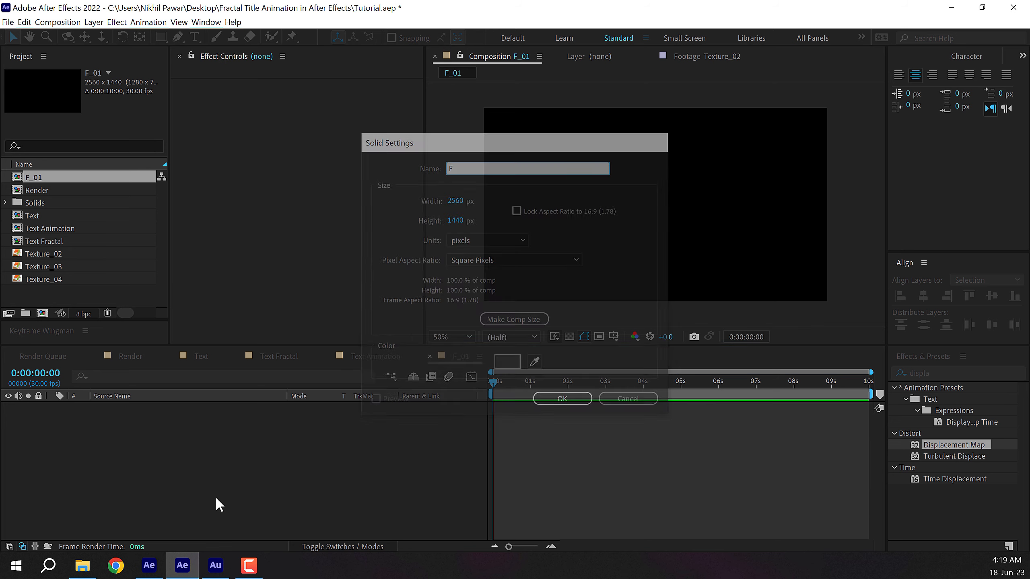
pyautogui.doubleClick(917, 373)
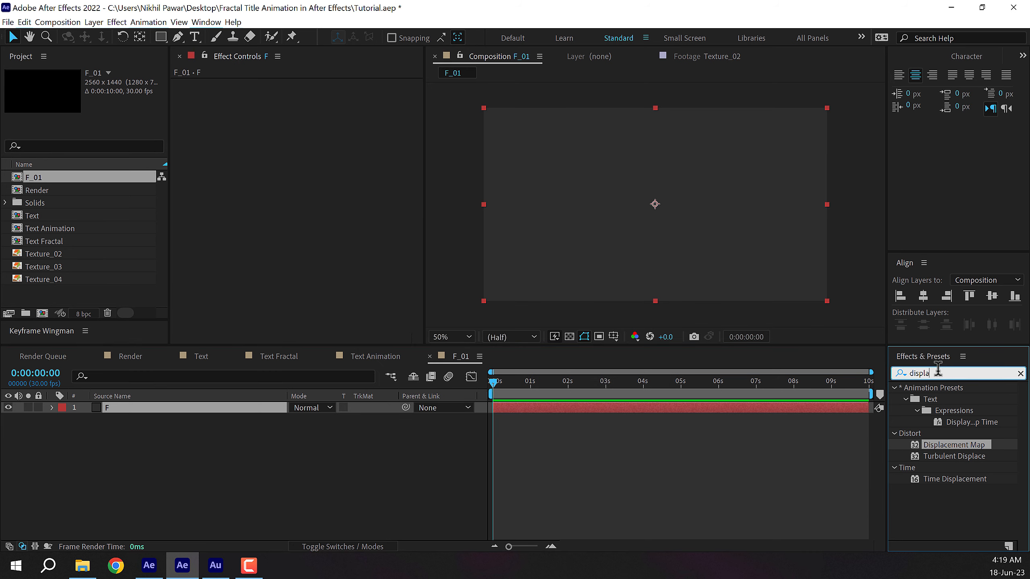
pyautogui.write('fract')
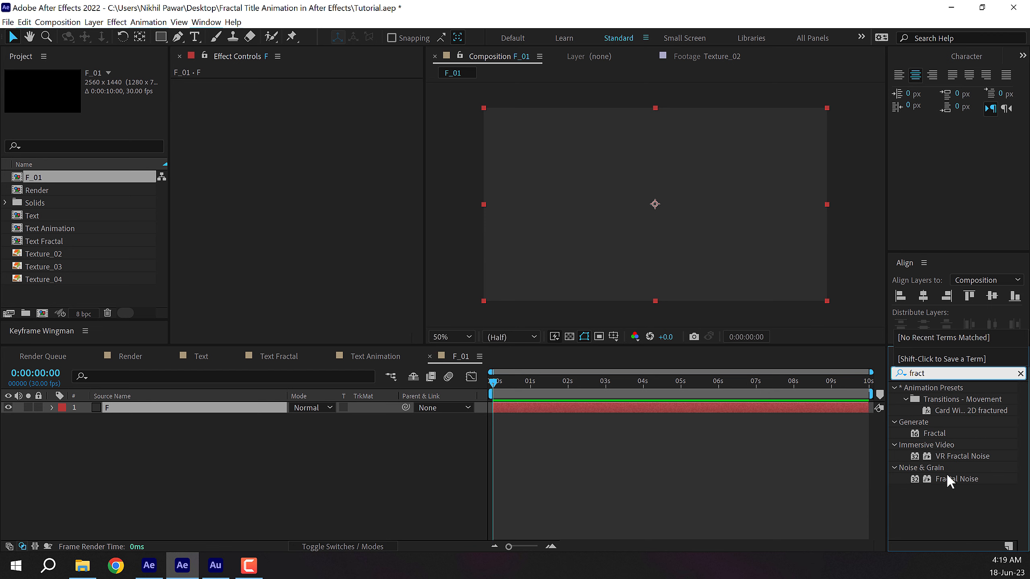
pyautogui.doubleClick(946, 472)
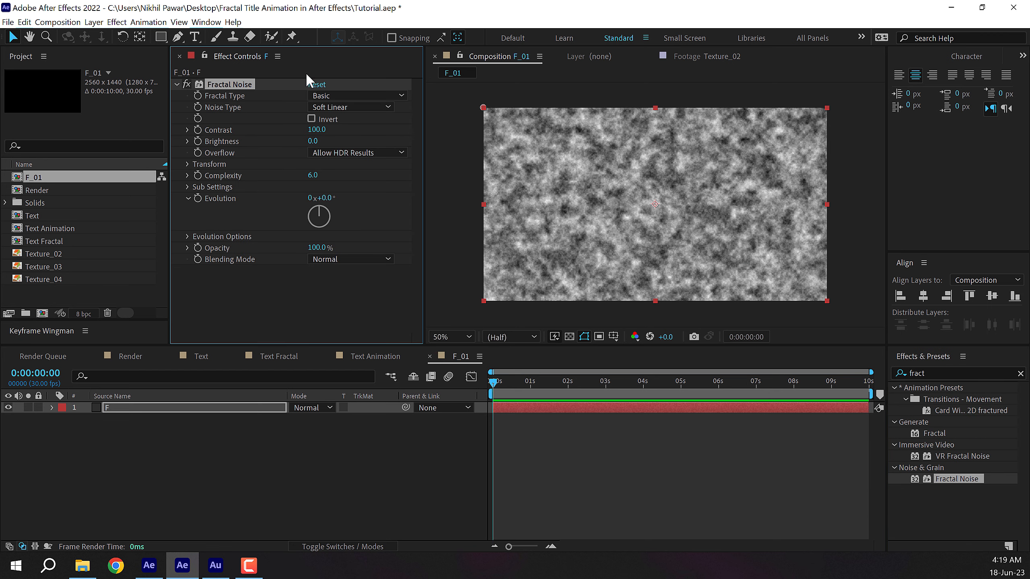
# In Fractal Noise, set Noise Type to Block, Contrast to 135 and Brightness to 135.
pyautogui.click(337, 108)
pyautogui.click(338, 119)
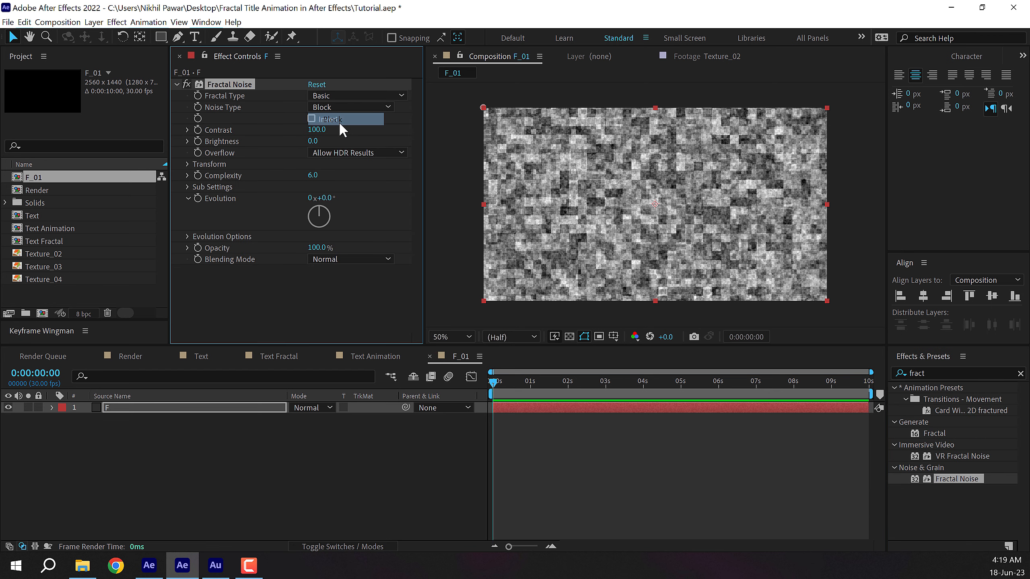
pyautogui.click(314, 130)
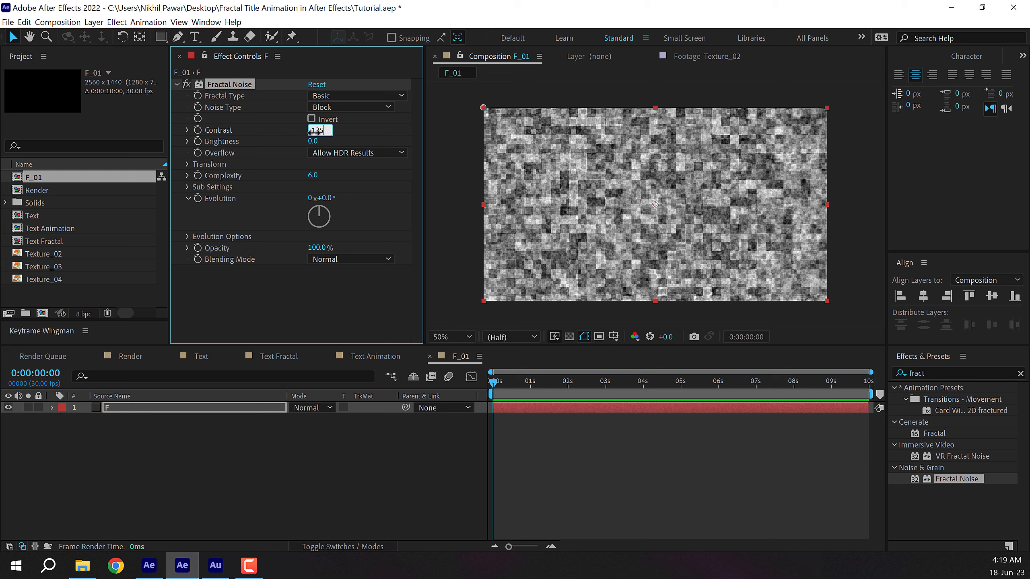
pyautogui.press('Return')
pyautogui.click(313, 141)
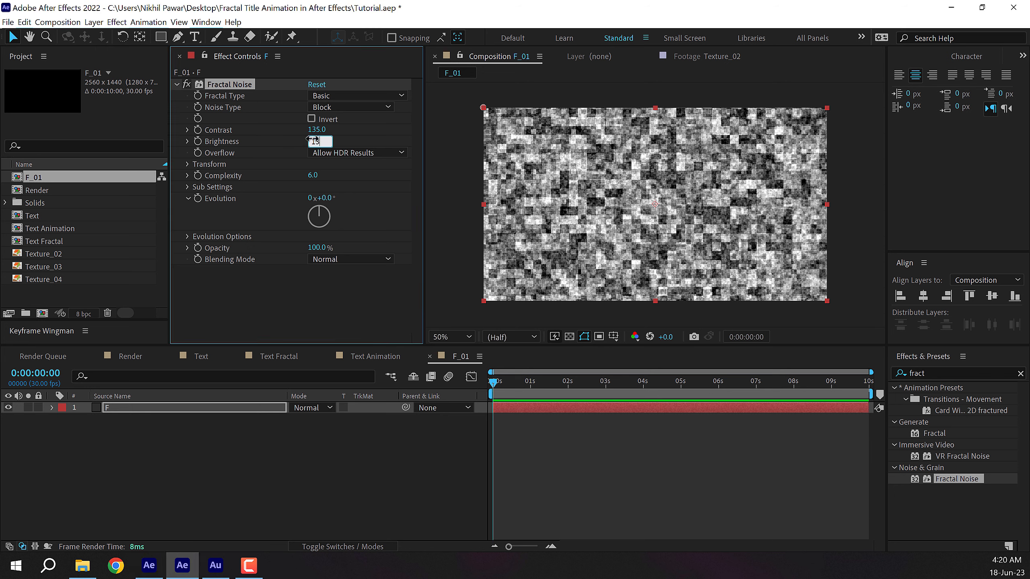
pyautogui.click(328, 284)
# Start keyframing the Fractal Noise Brightness at 0:00:00:20, set Complexity to 1, and reveal the layer's keyframes.
pyautogui.scroll(3, 533, 444)
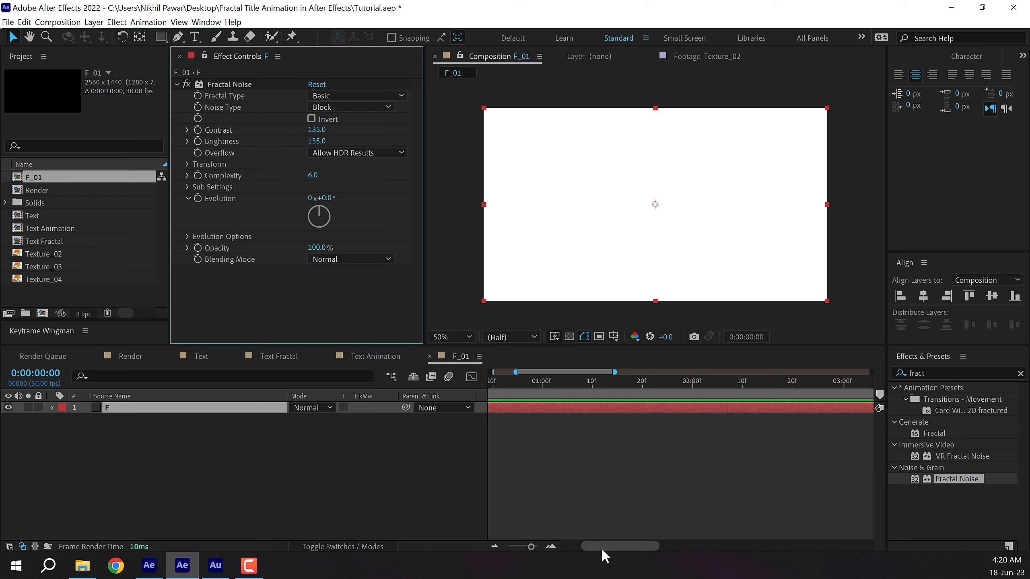
pyautogui.moveTo(601, 547); pyautogui.dragTo(519, 549)
pyautogui.click(592, 390)
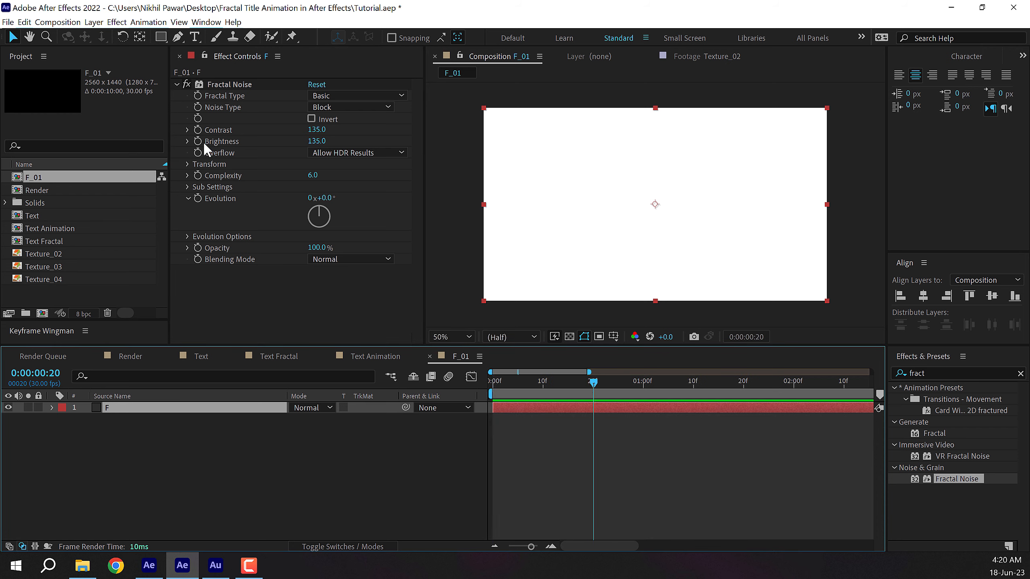
pyautogui.click(312, 175)
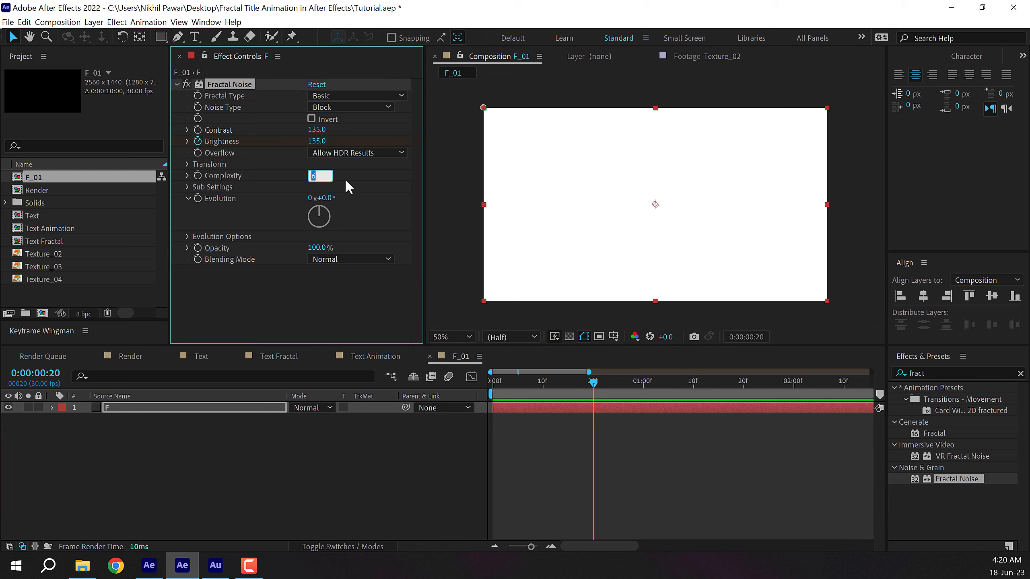
pyautogui.write('1')
pyautogui.click(367, 176)
pyautogui.press('u')
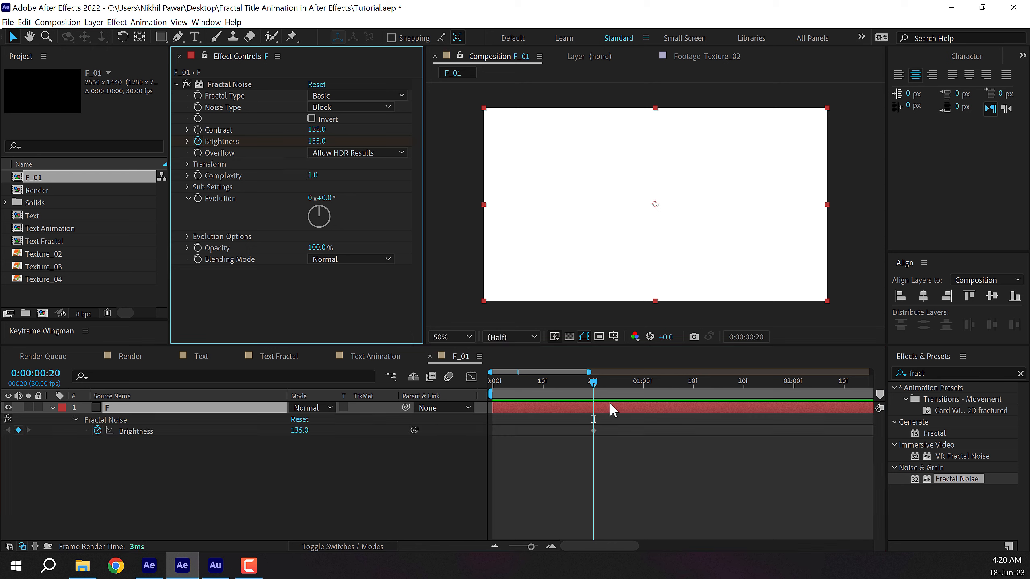
# Keyframe the Fractal Noise Brightness to -10 at 0:00:01:00.
pyautogui.click(645, 392)
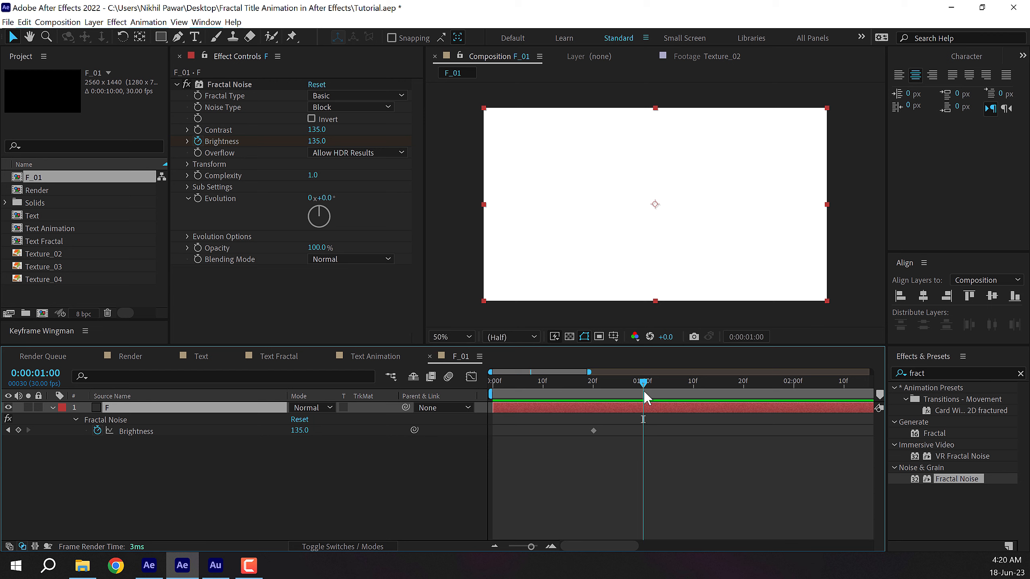
pyautogui.click(299, 430)
pyautogui.write('-10')
pyautogui.press('Return')
pyautogui.moveTo(642, 384)
pyautogui.mouseDown()
pyautogui.moveTo(610, 387)
pyautogui.moveTo(642, 396)
pyautogui.mouseUp()
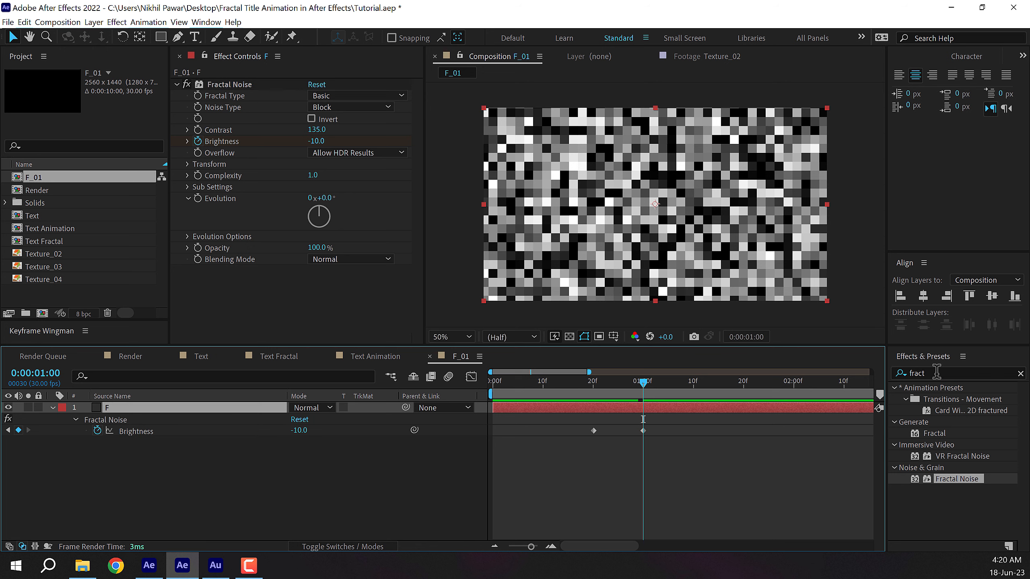
# Apply CC Kaleida to layer F with Size 32.1 and Rotation 38°.
pyautogui.click(932, 374)
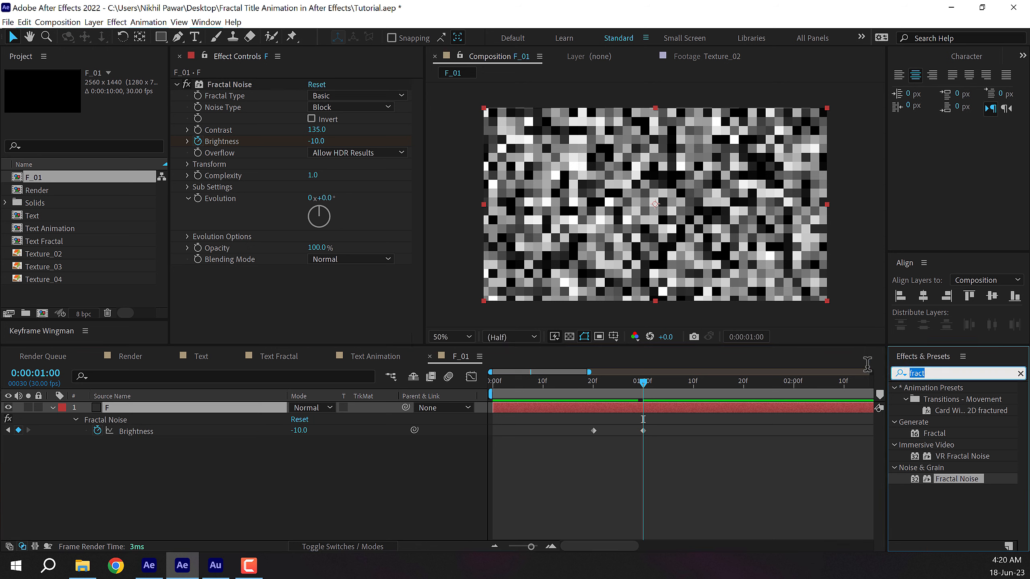
pyautogui.write('cc ka')
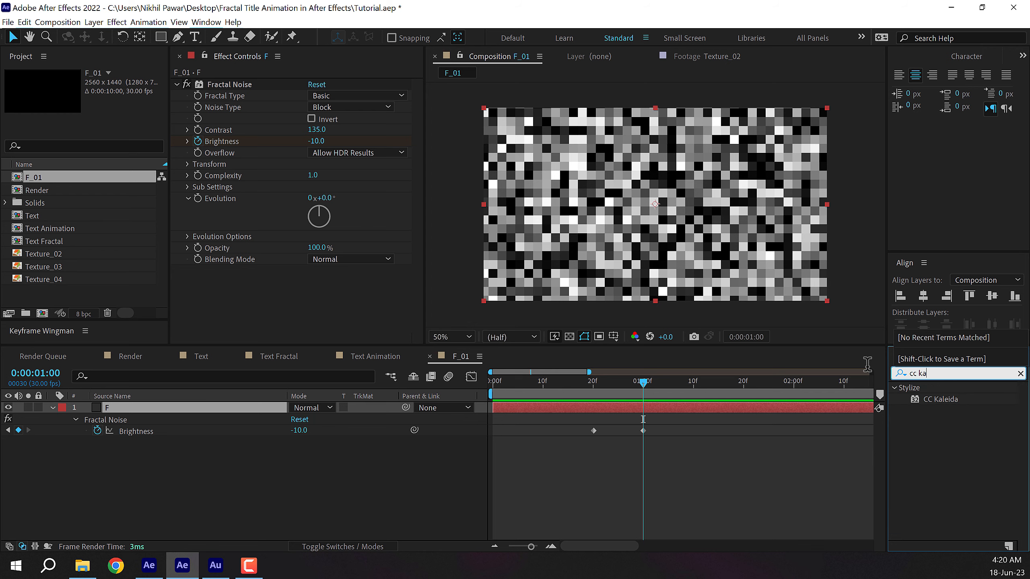
pyautogui.doubleClick(940, 399)
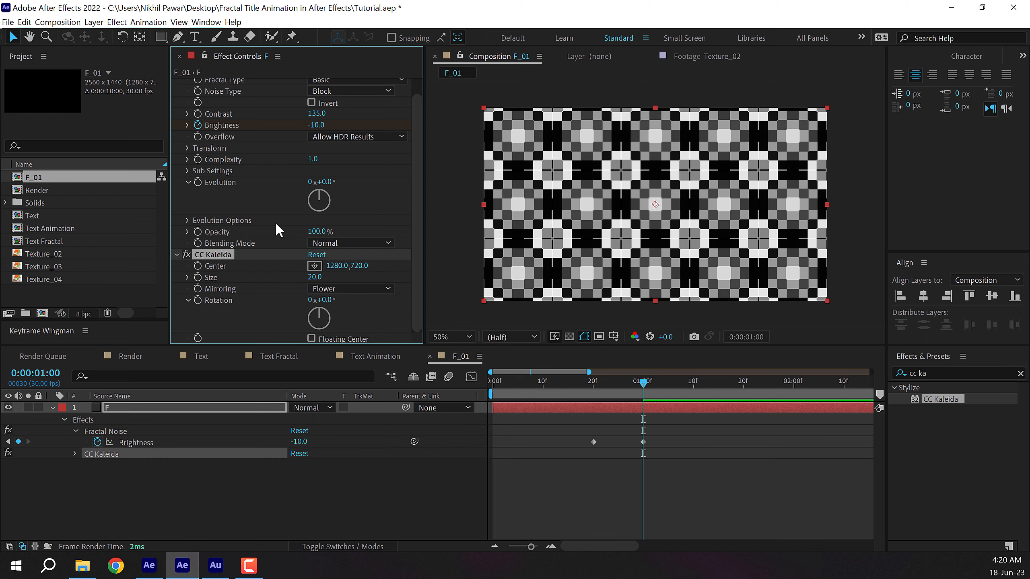
pyautogui.moveTo(315, 277); pyautogui.dragTo(356, 271)
pyautogui.moveTo(322, 299); pyautogui.dragTo(364, 282)
pyautogui.click(421, 482)
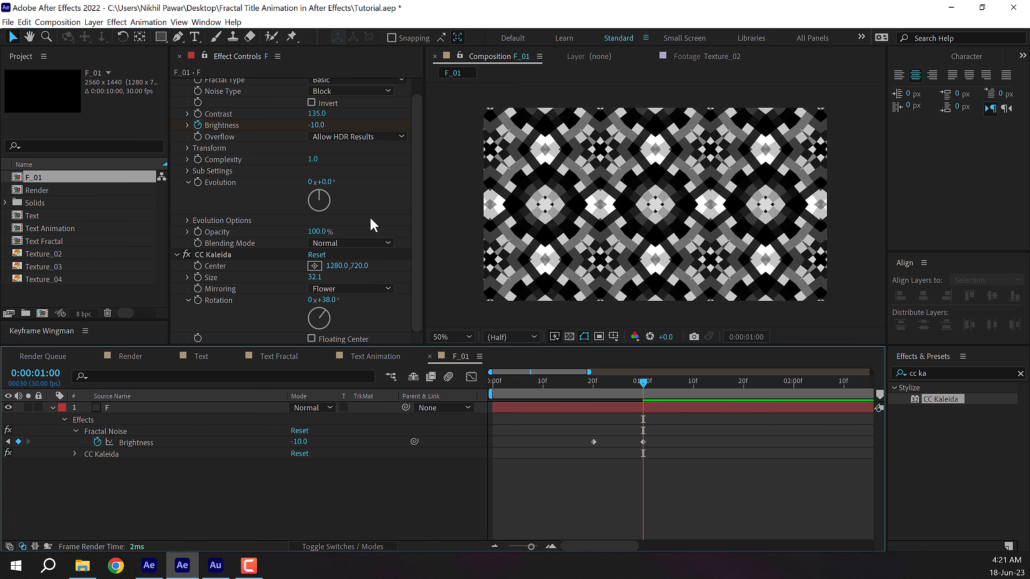
# Duplicate the F_01 composition in the project and open the copy.
pyautogui.click(54, 293)
pyautogui.click(43, 178)
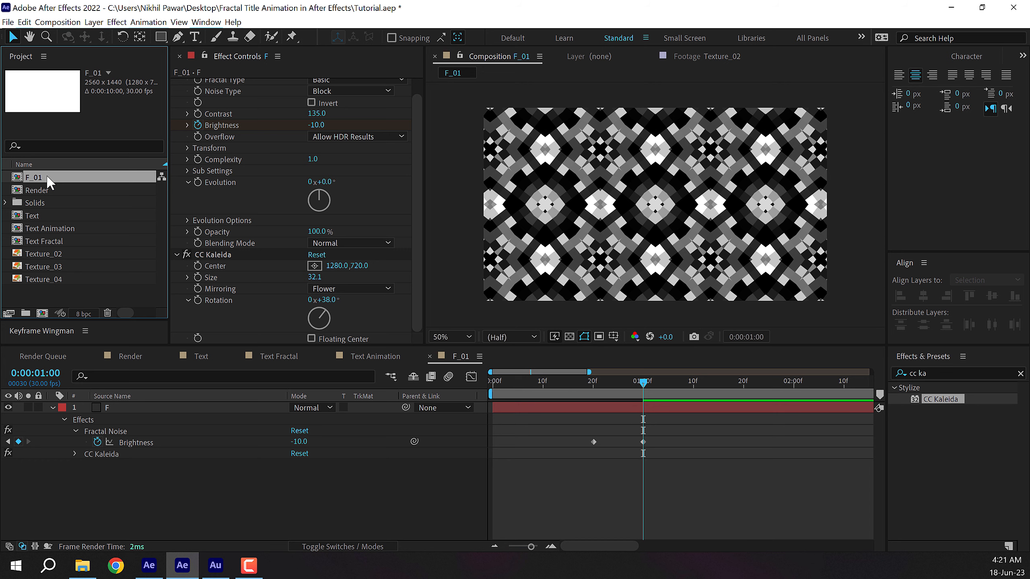
pyautogui.hotkey('ctrl', 'd')
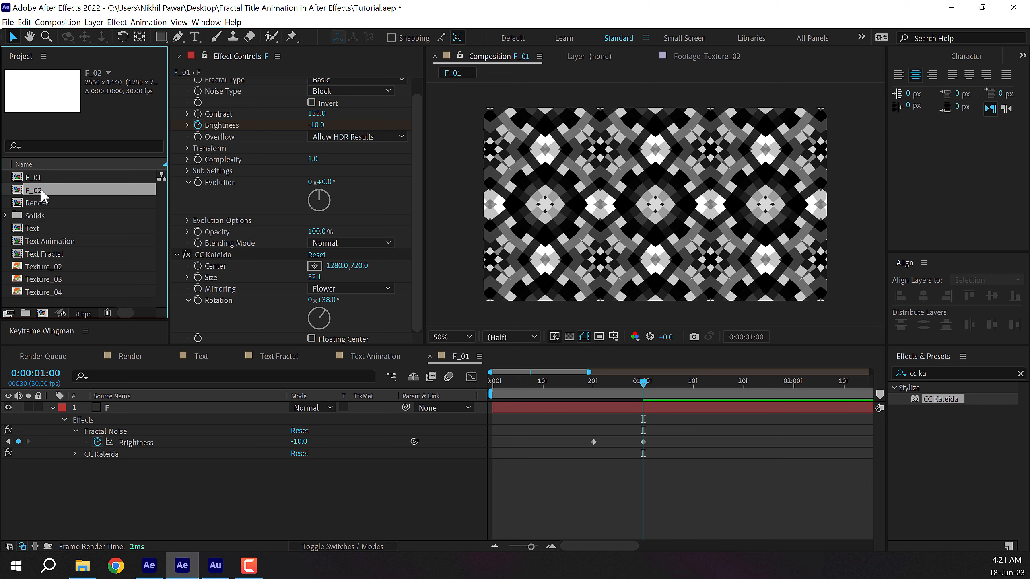
pyautogui.doubleClick(42, 191)
# Add Texture_02 beneath layer F in the F_02 composition and scale it to 135%.
pyautogui.click(60, 268)
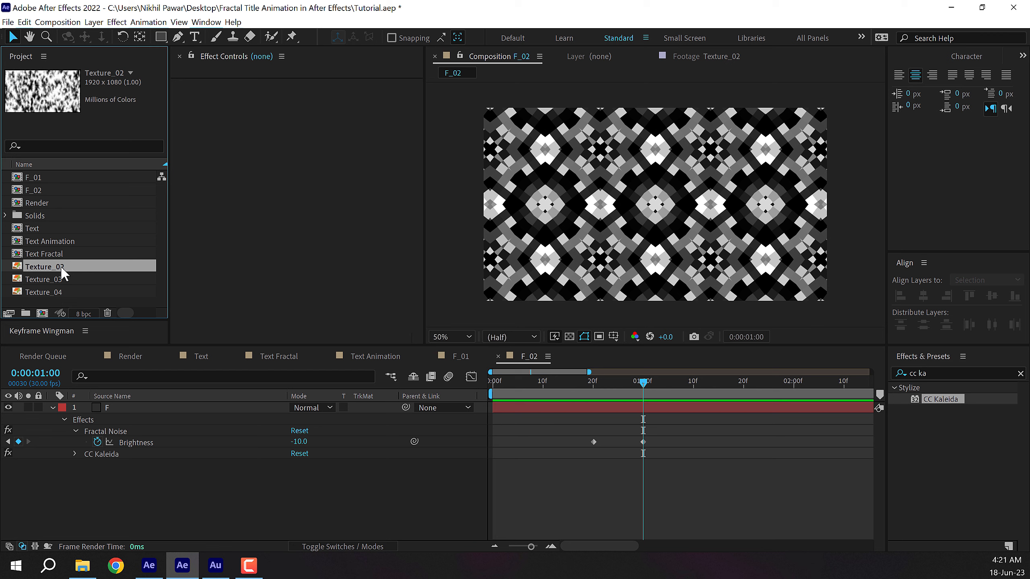
pyautogui.moveTo(62, 275); pyautogui.dragTo(159, 471)
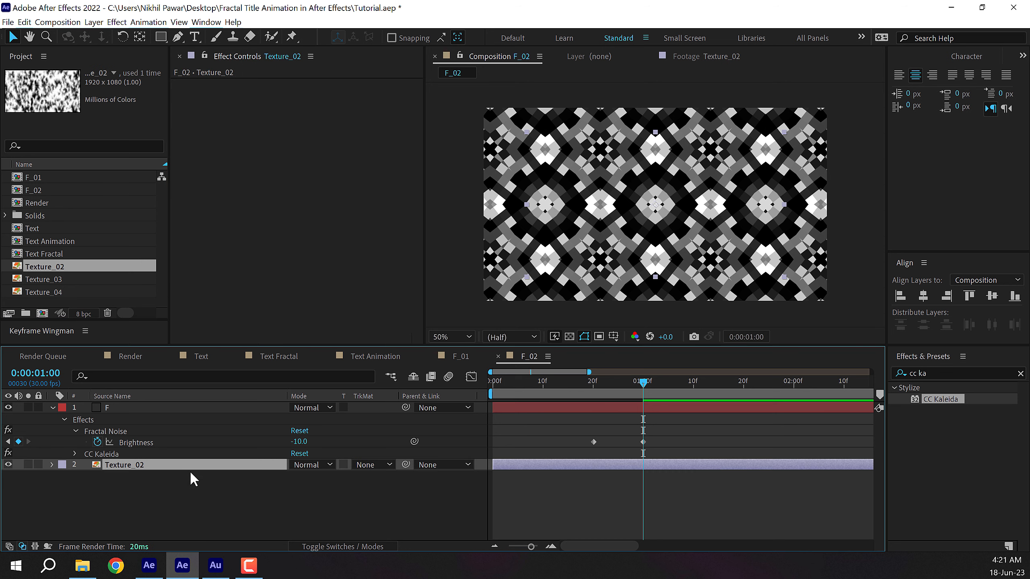
pyautogui.press('s')
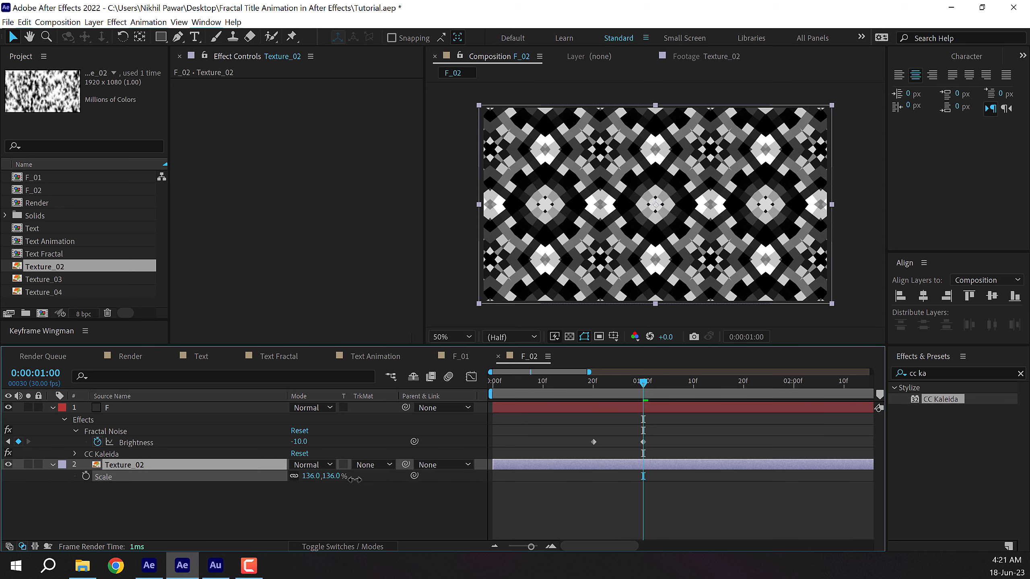
pyautogui.click(369, 483)
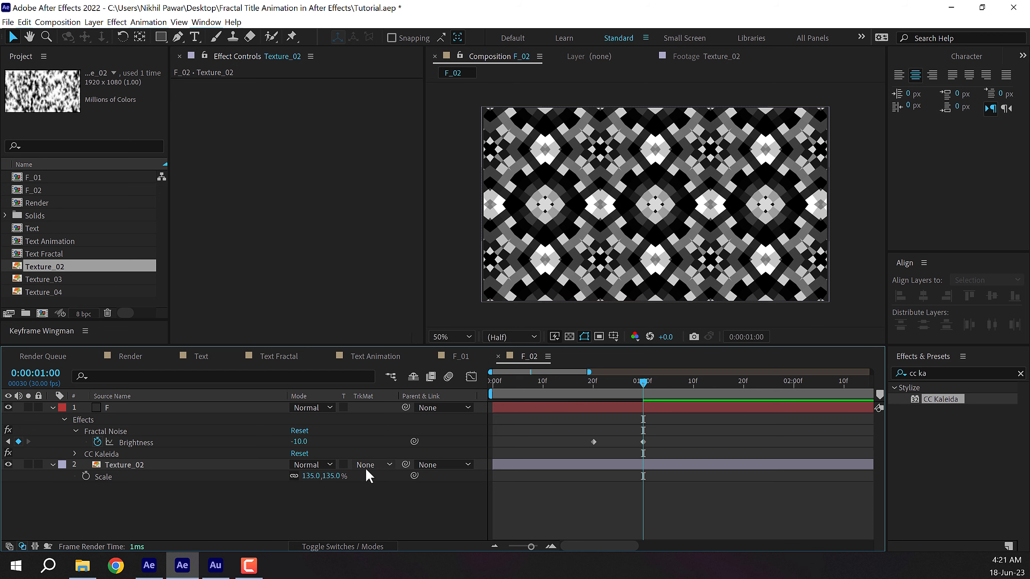
# Set the Texture_02 layer's track matte to Luma Inverted, using layer F above it.
pyautogui.click(369, 465)
pyautogui.click(390, 529)
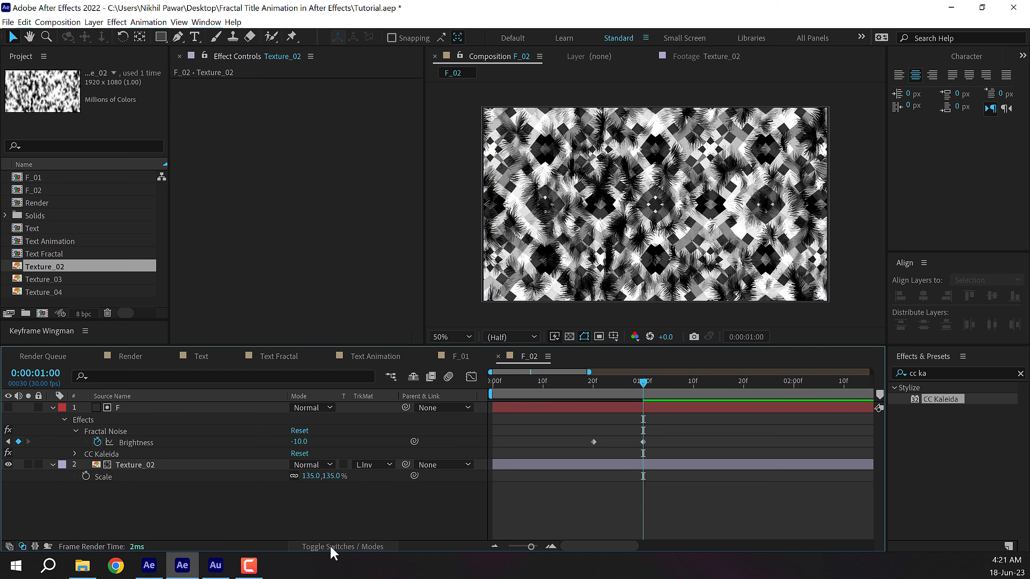
# Duplicate the F_02 composition in the project and open the copy.
pyautogui.moveTo(583, 383); pyautogui.dragTo(593, 406)
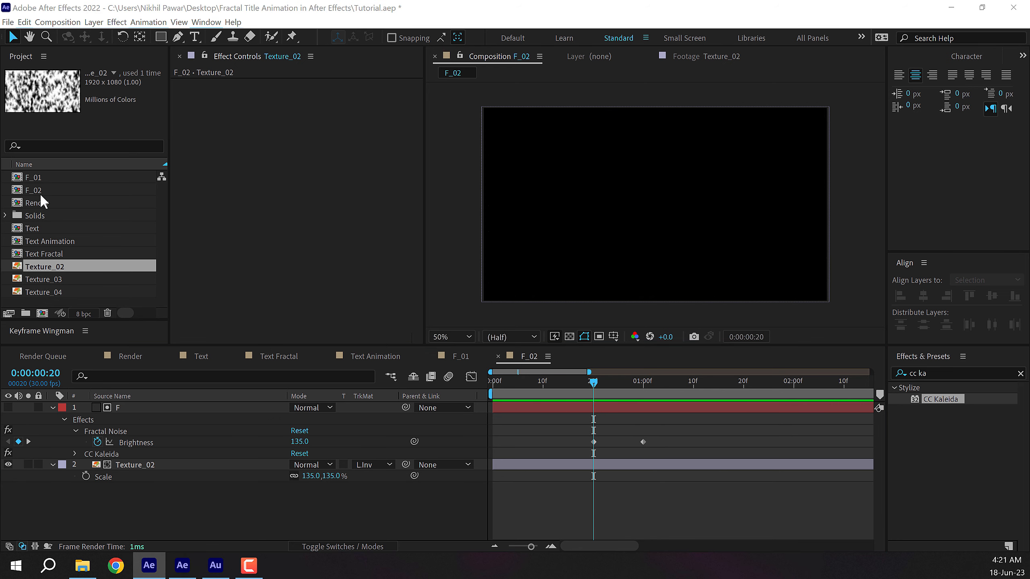
pyautogui.click(40, 191)
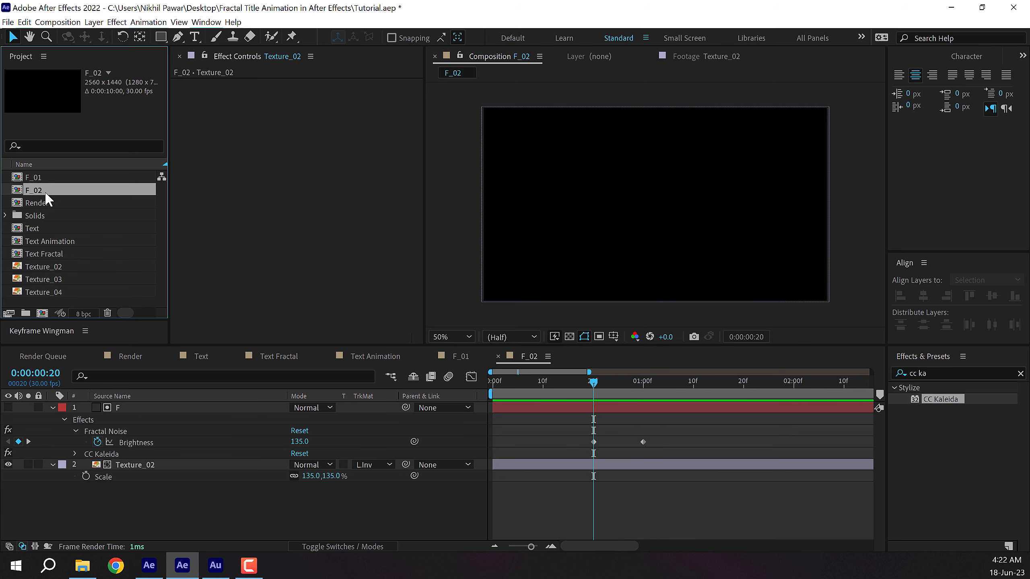
pyautogui.hotkey('ctrl', 'd')
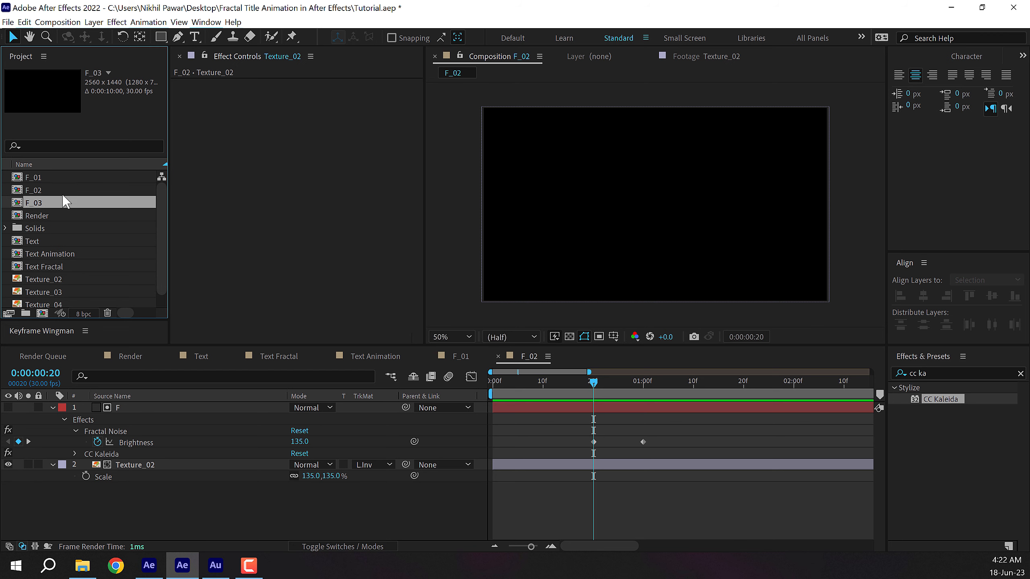
pyautogui.doubleClick(47, 203)
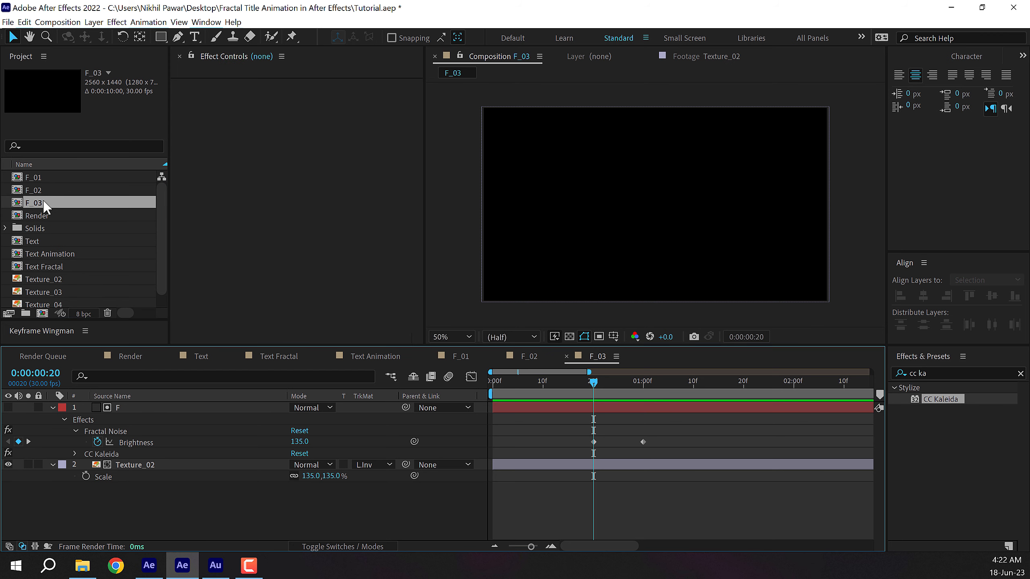
# Replace the Texture_02 layer in the F_03 composition with the Texture_03 footage.
pyautogui.click(144, 464)
pyautogui.scroll(-1, 118, 253)
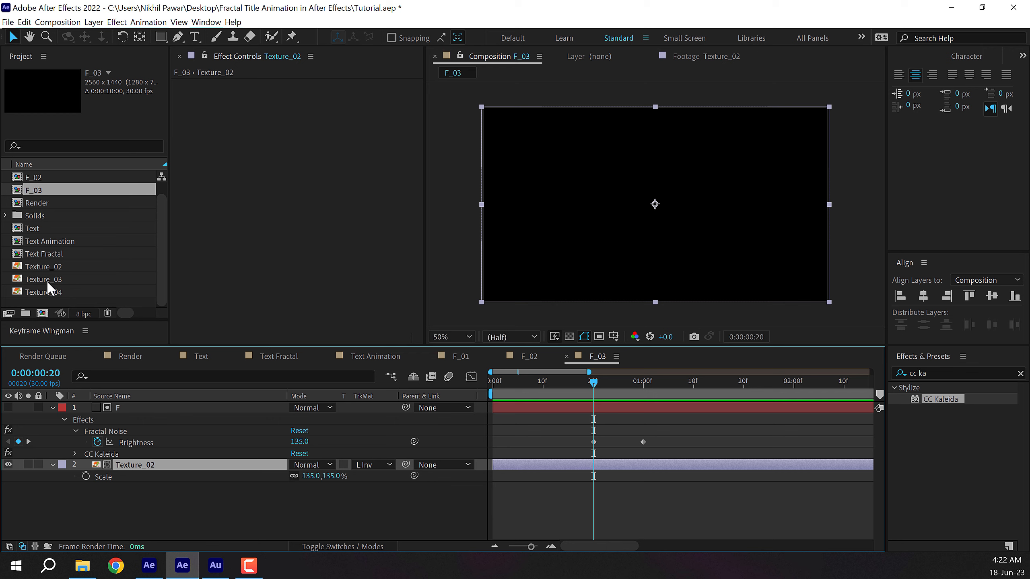
pyautogui.click(71, 280)
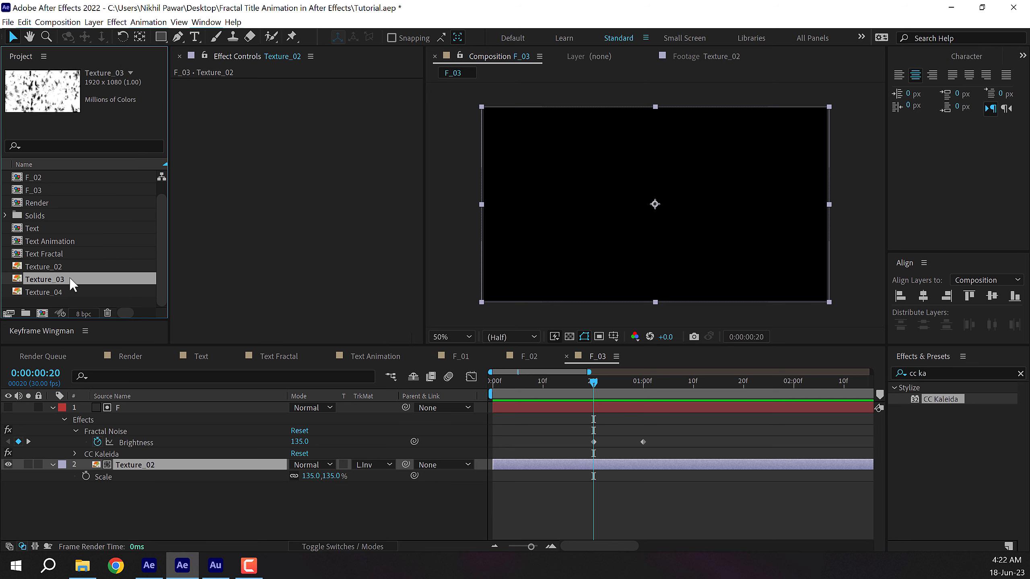
pyautogui.moveTo(71, 280); pyautogui.dragTo(175, 470)
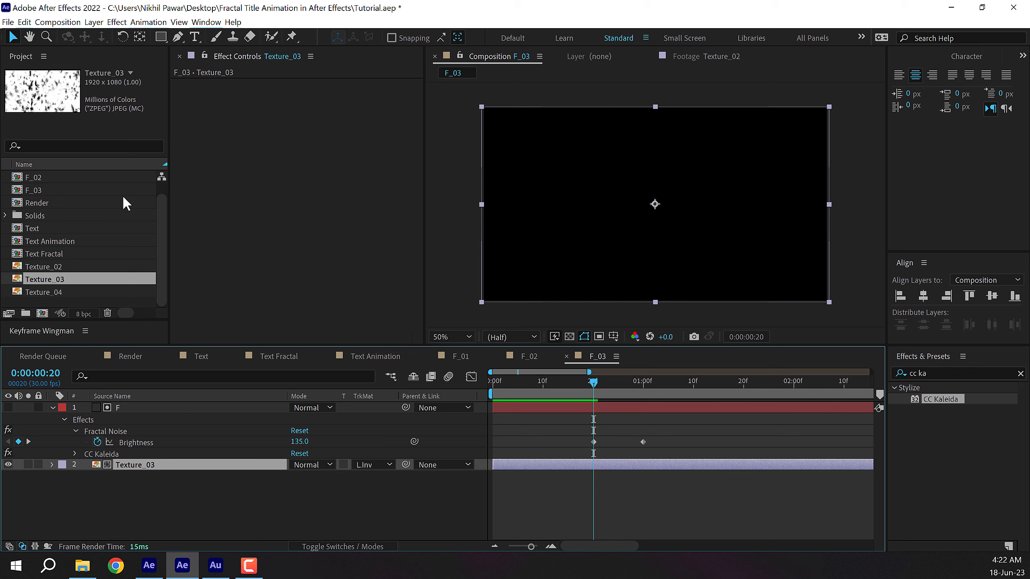
# Duplicate the F_03 composition in the project and open the copy.
pyautogui.scroll(1, 57, 218)
pyautogui.click(38, 203)
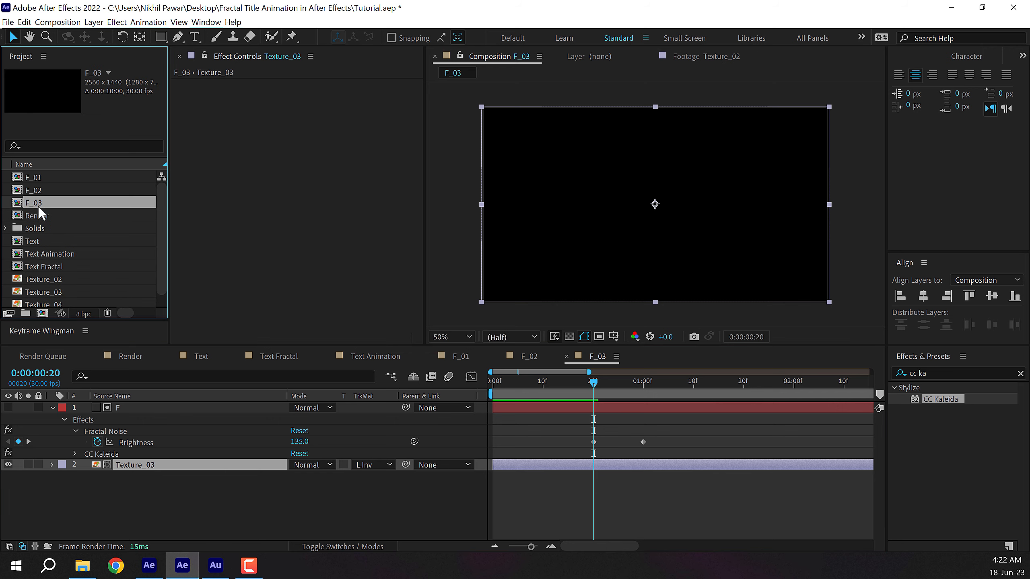
pyautogui.hotkey('ctrl', 'd')
pyautogui.doubleClick(45, 191)
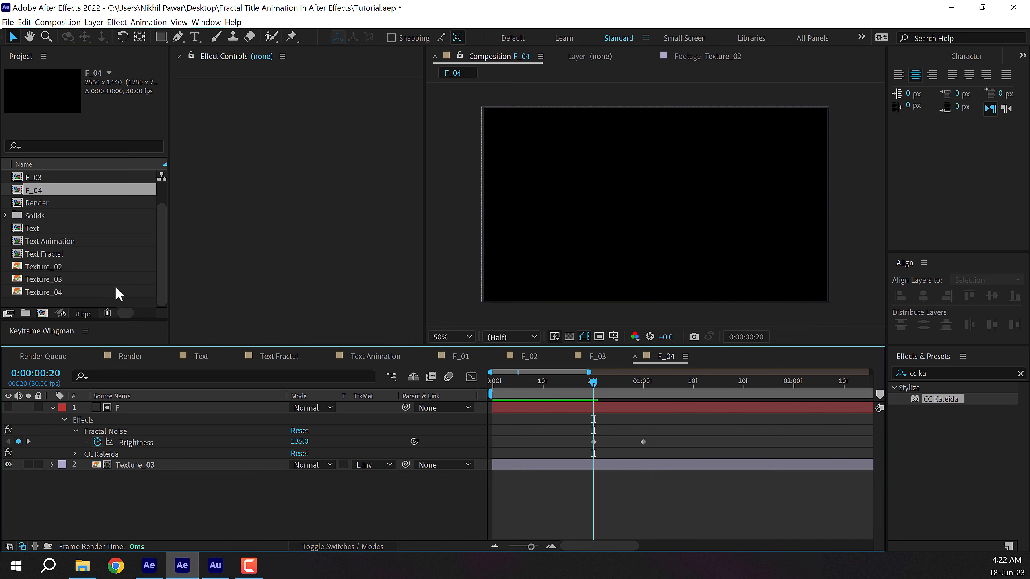
# Replace the Texture_03 layer in the F_04 composition with Texture_04, preview it around 0:00:01:05 and collapse layer F's properties.
pyautogui.keyDown('alt'); pyautogui.moveTo(56, 296); pyautogui.dragTo(145, 465); pyautogui.keyUp('alt')
pyautogui.moveTo(593, 383); pyautogui.dragTo(668, 386)
pyautogui.click(52, 407)
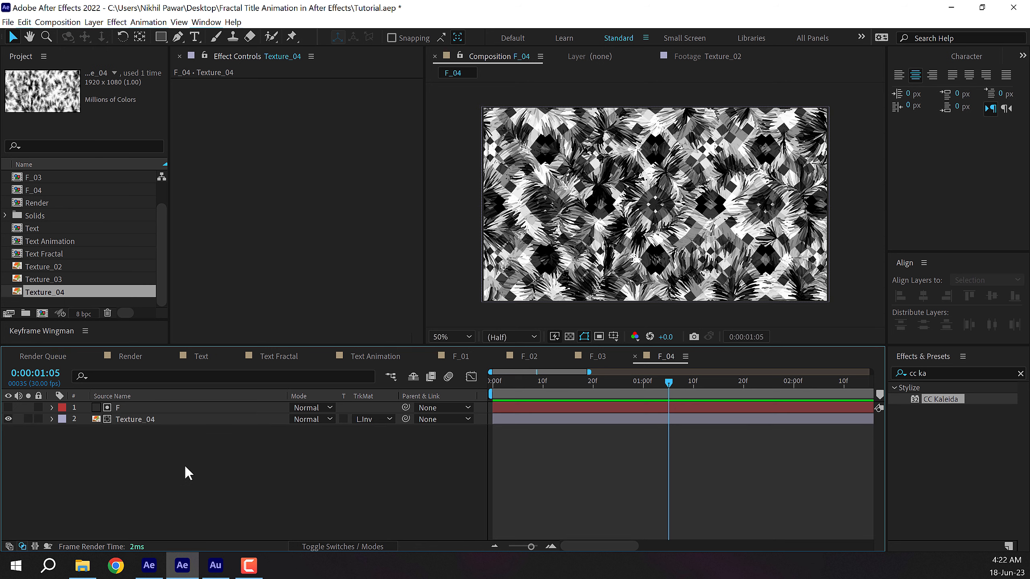
# Add an adjustment layer at the top of the F_04 composition and name it levels.
pyautogui.rightClick(184, 464)
pyautogui.moveTo(284, 341)
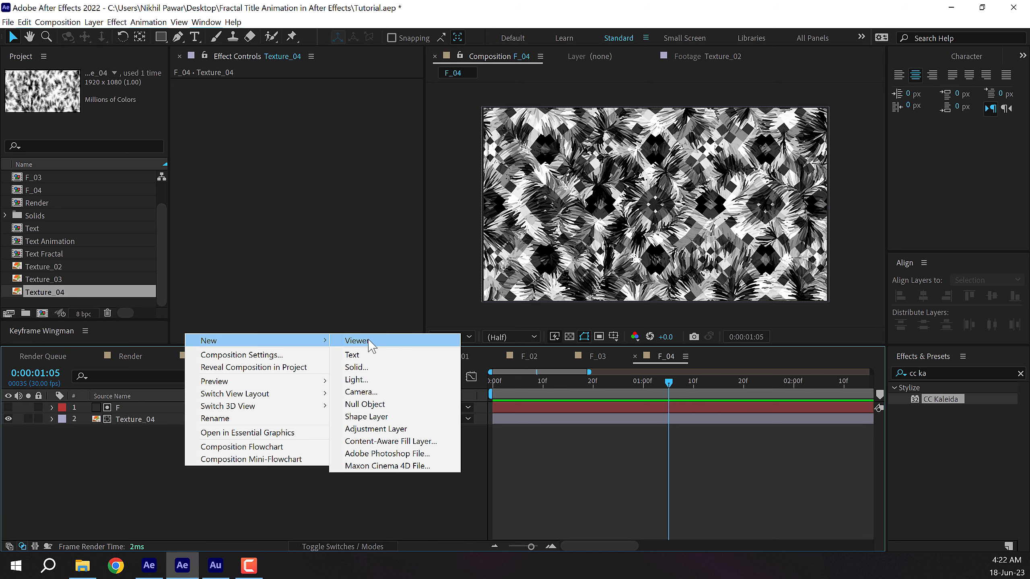
pyautogui.click(373, 428)
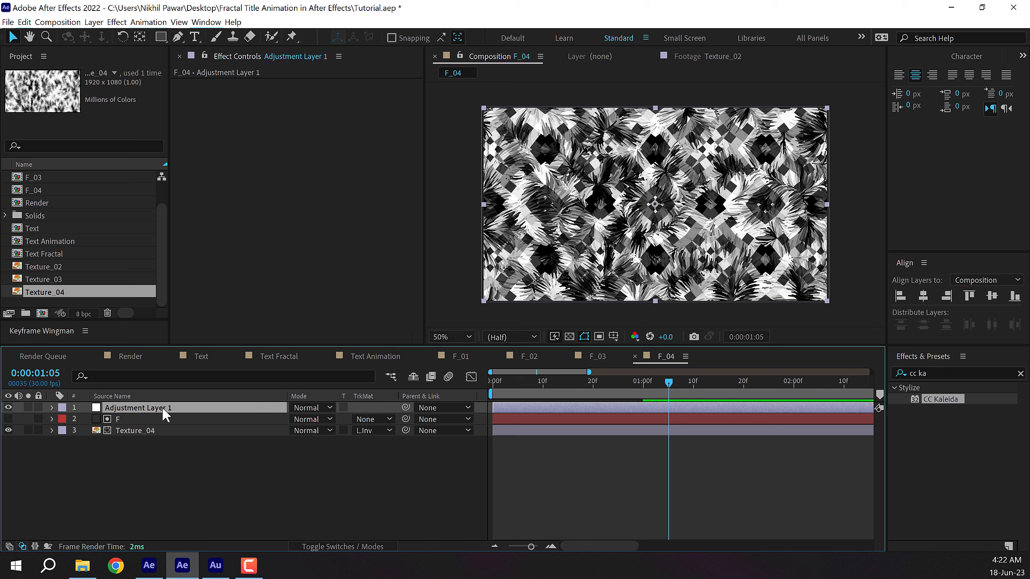
pyautogui.press('Return')
pyautogui.write('levels')
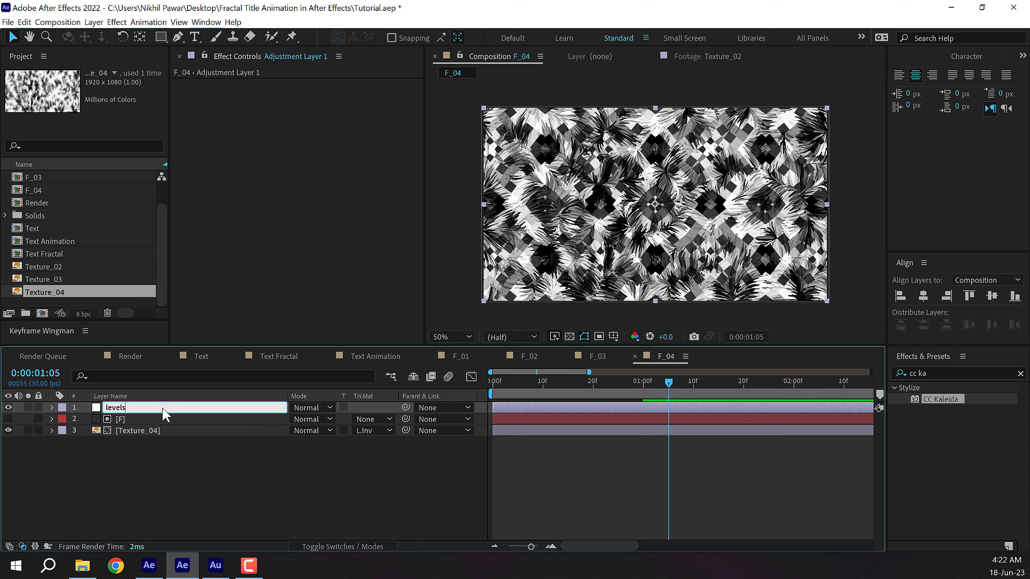
pyautogui.press('Return')
# Apply the Levels effect to the levels adjustment layer with Input Black 75 and Input White 210.
pyautogui.moveTo(935, 370); pyautogui.dragTo(859, 369)
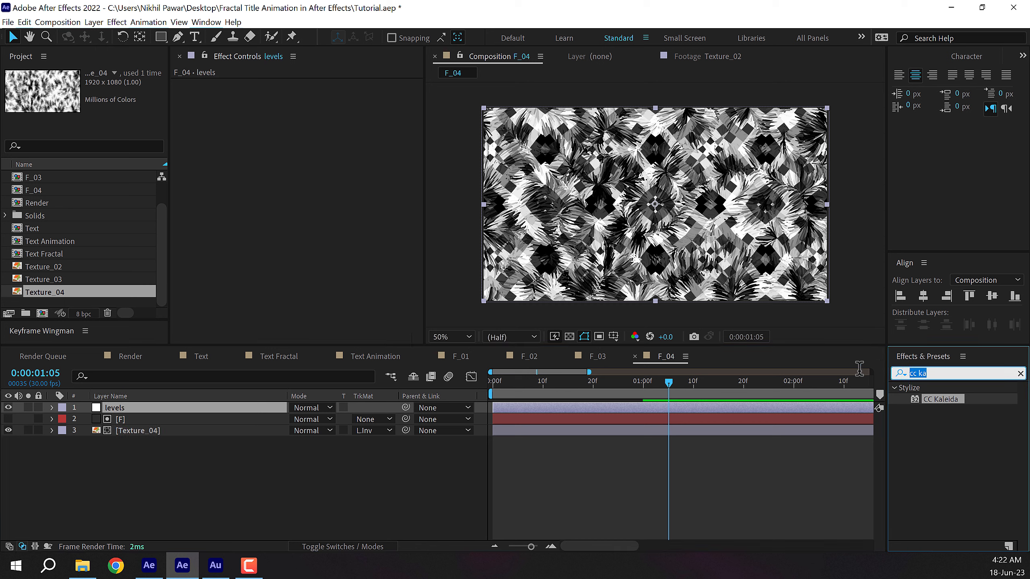
pyautogui.write('level')
pyautogui.doubleClick(945, 456)
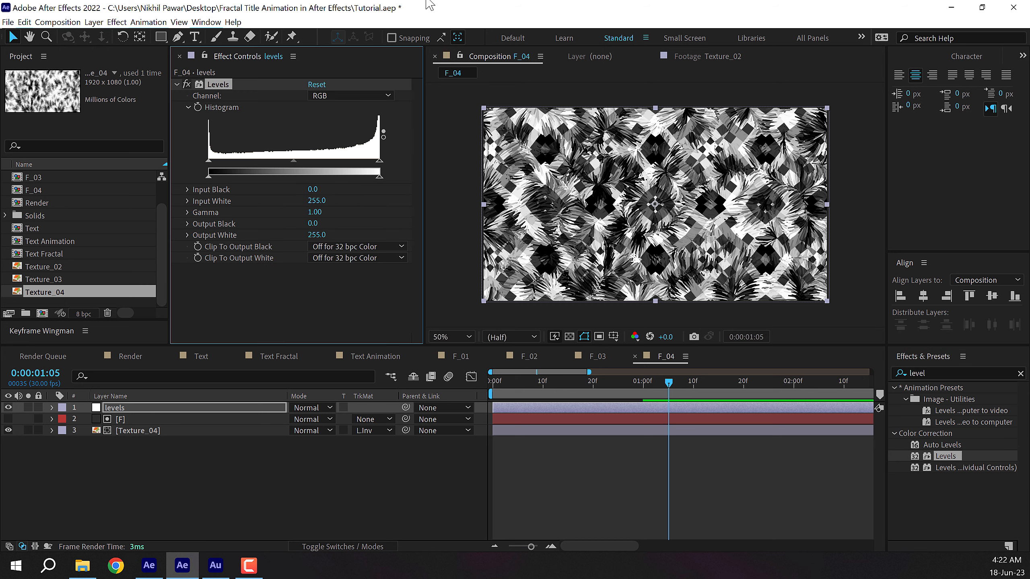
pyautogui.click(312, 189)
pyautogui.press('Return')
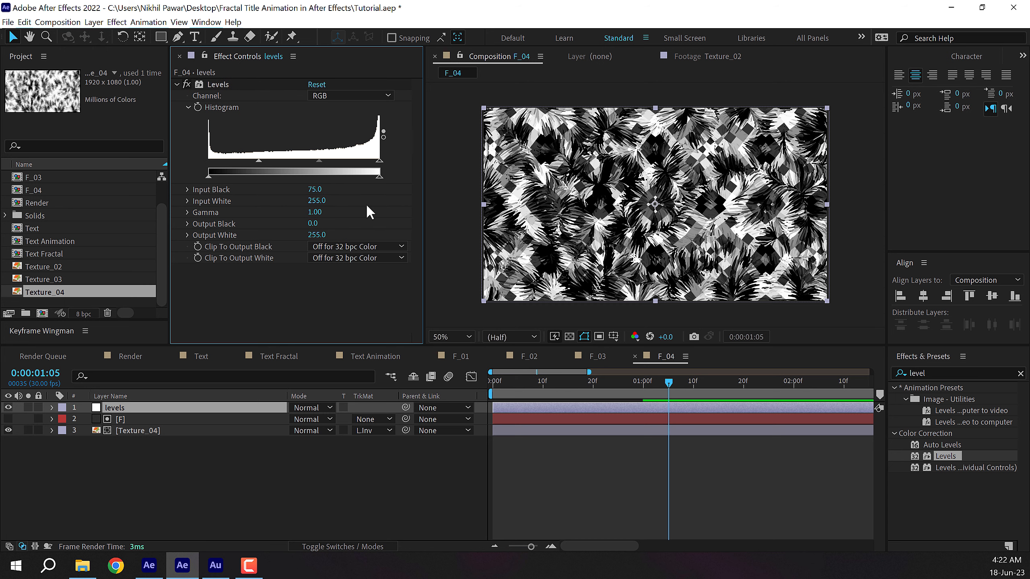
pyautogui.click(316, 201)
pyautogui.write('210')
pyautogui.press('Return')
pyautogui.moveTo(615, 382); pyautogui.dragTo(679, 381)
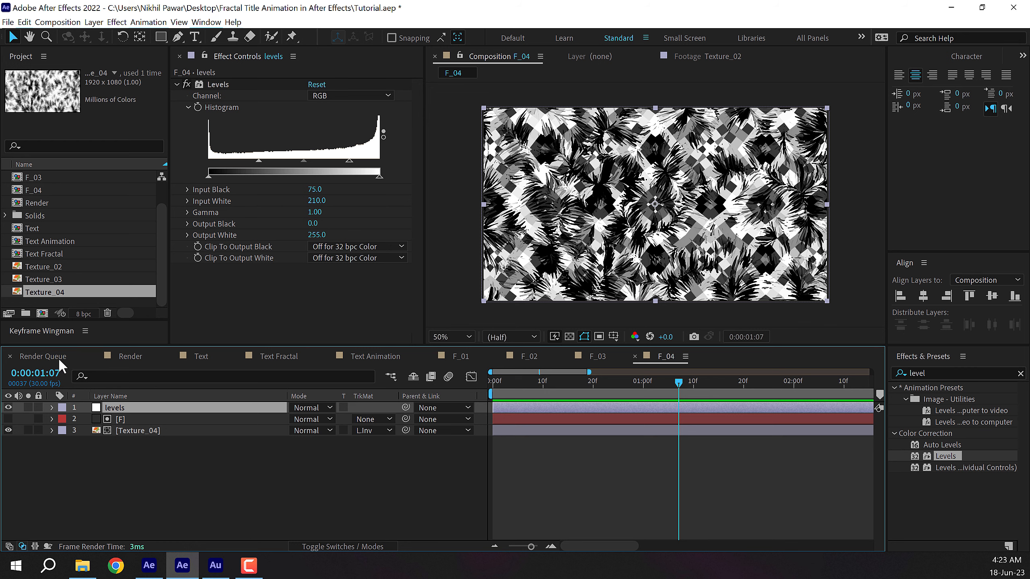
# Close the Render Queue and Keyframe Wingman panels.
pyautogui.click(10, 356)
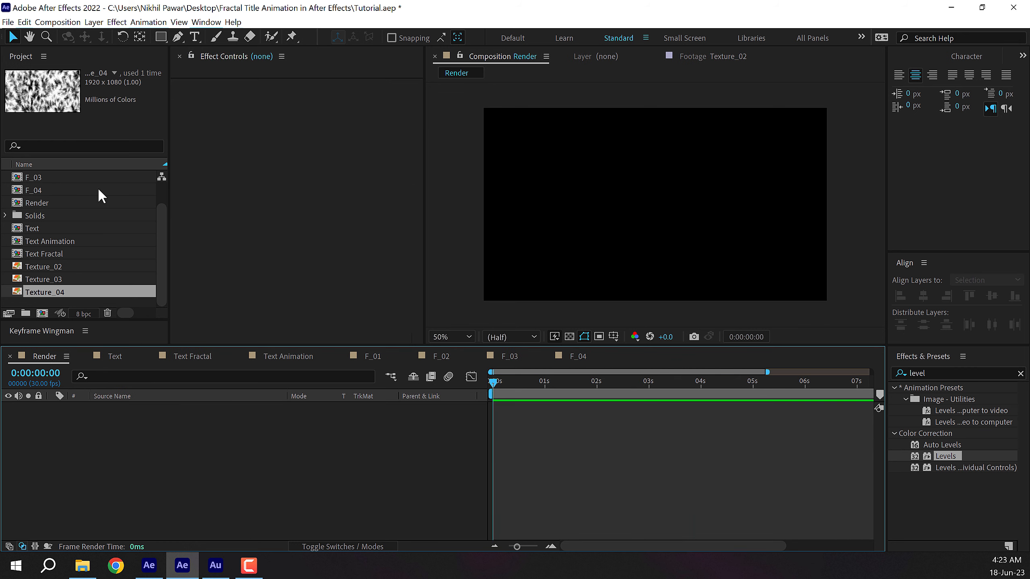
pyautogui.scroll(2, 99, 188)
pyautogui.rightClick(34, 332)
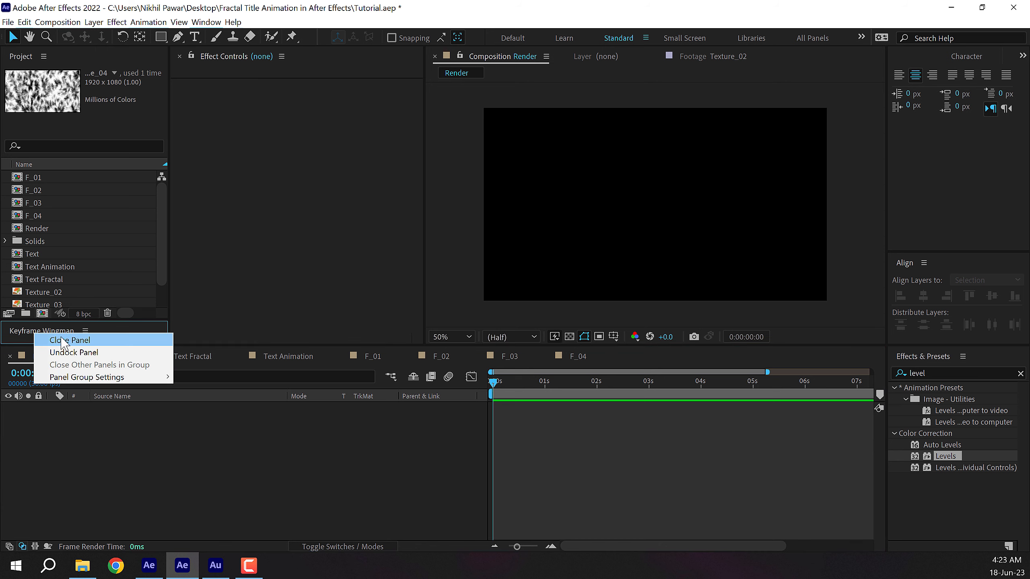
pyautogui.click(62, 339)
# Add compositions F_01 through F_04 to the Render composition and hide all four layers.
pyautogui.click(40, 178)
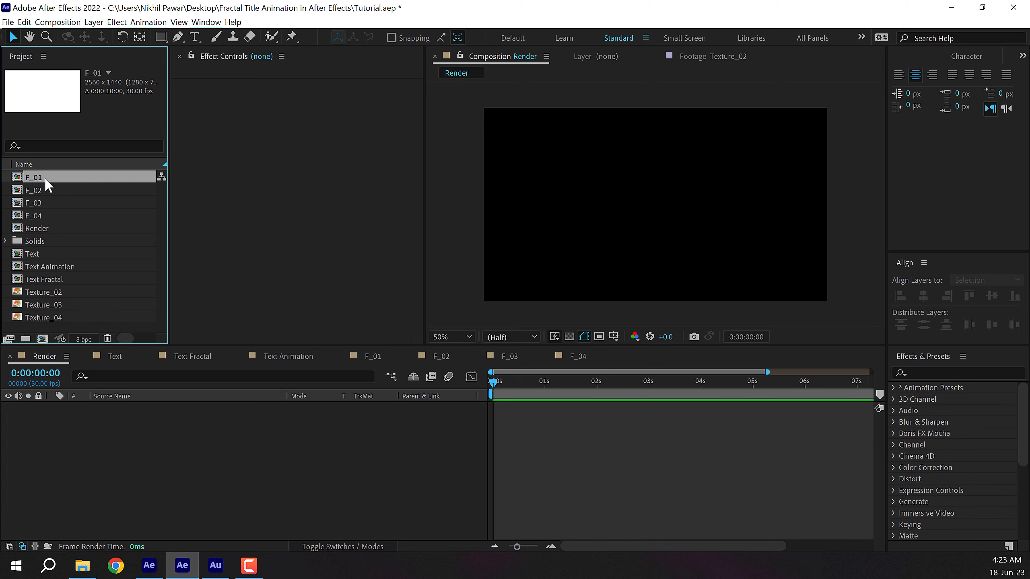
pyautogui.keyDown('shift'); pyautogui.click(44, 212); pyautogui.keyUp('shift')
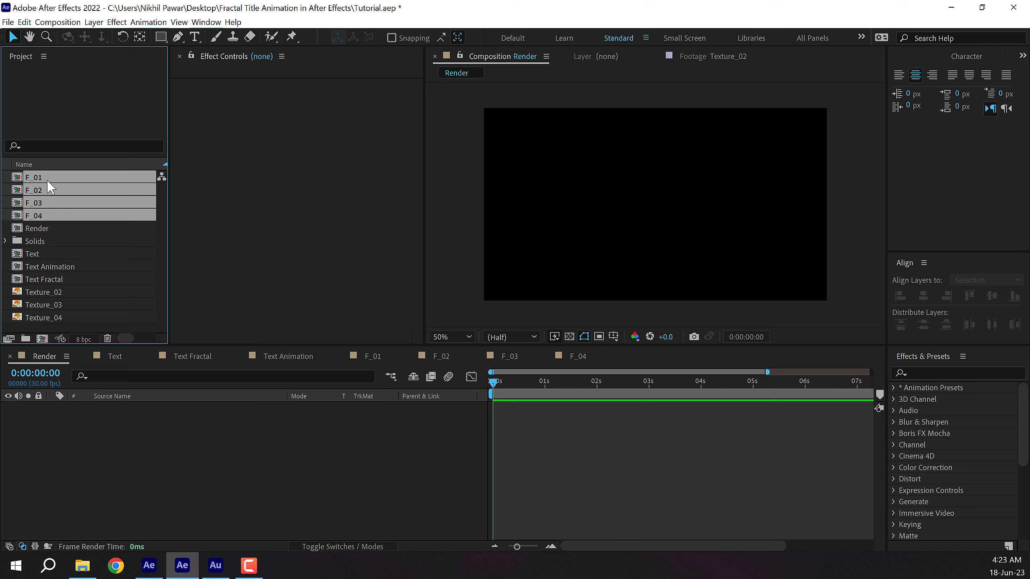
pyautogui.moveTo(46, 181); pyautogui.dragTo(141, 468)
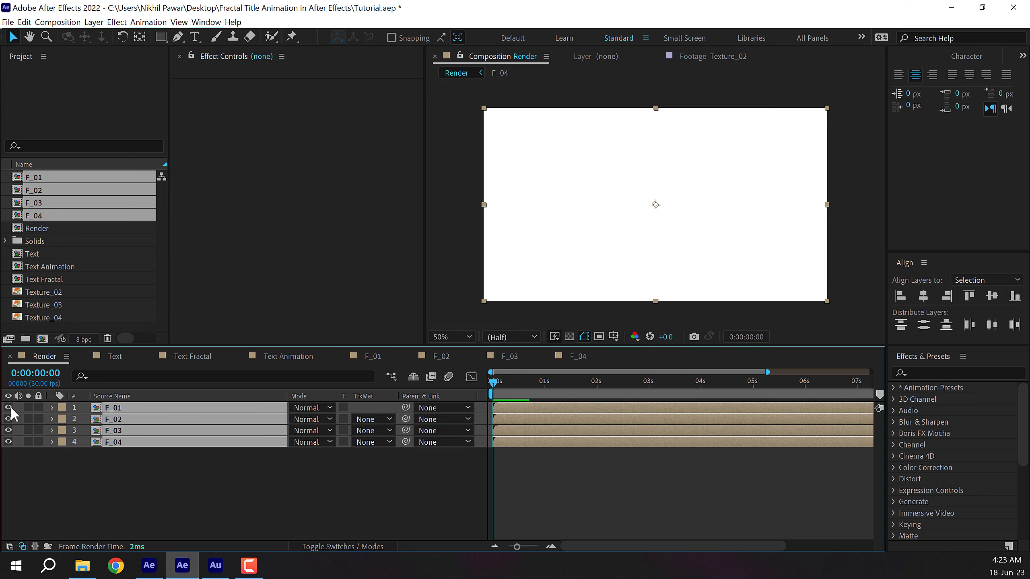
pyautogui.moveTo(8, 407); pyautogui.dragTo(8, 443)
# Create a 2560 x 1440 px solid named BG in the Render composition.
pyautogui.click(87, 471)
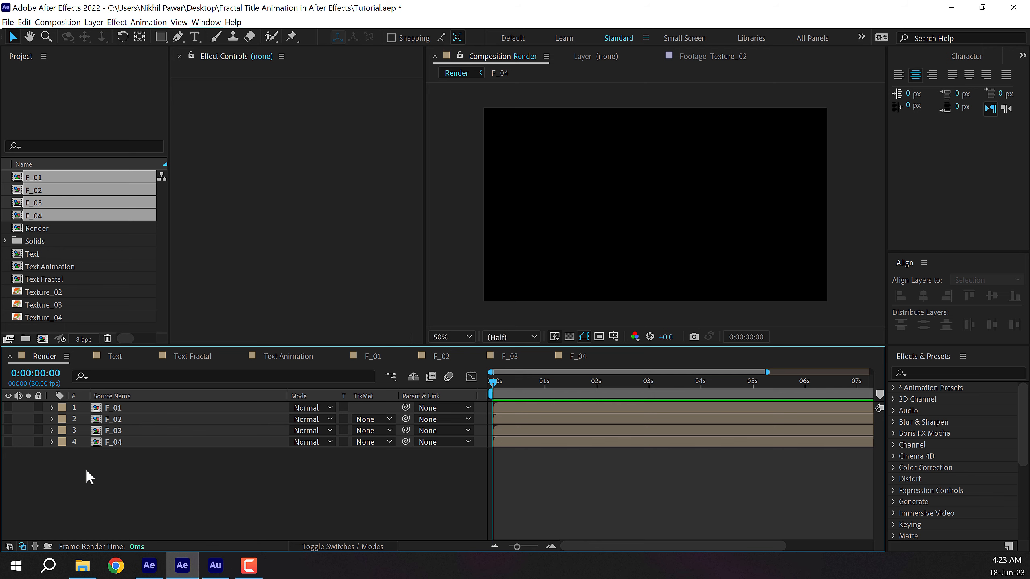
pyautogui.hotkey('ctrl', 'y')
pyautogui.write('BG')
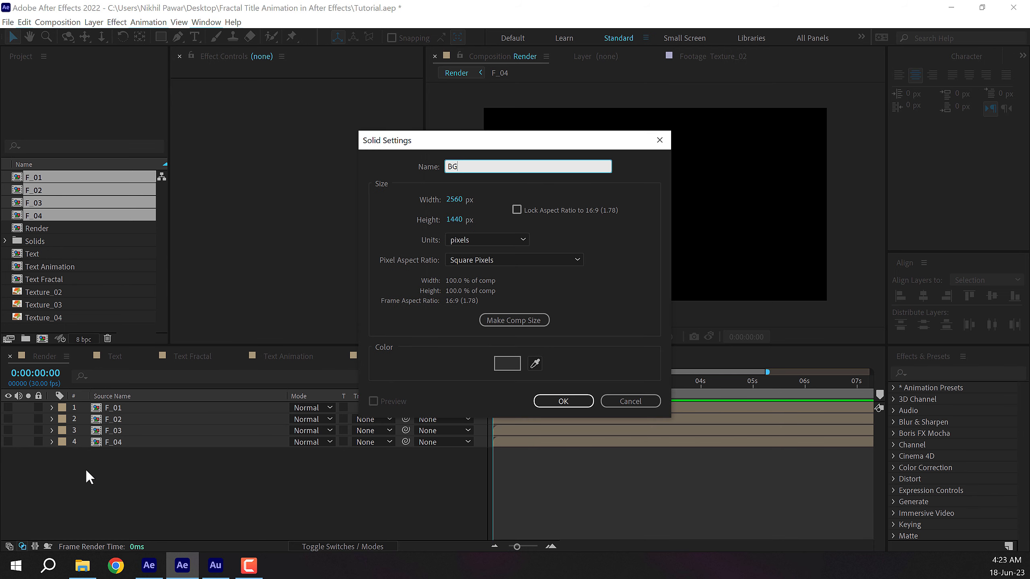
pyautogui.click(559, 401)
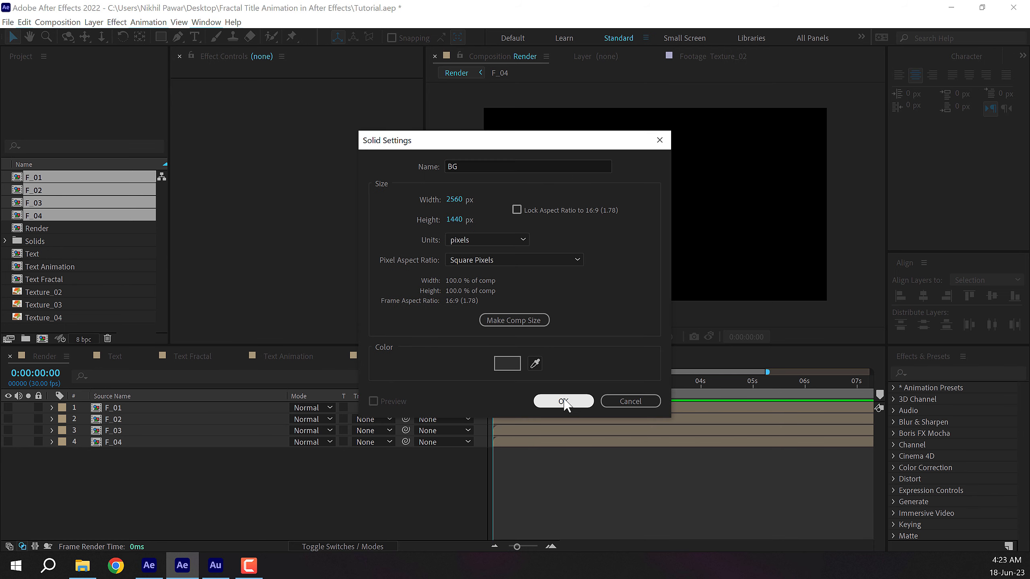
# Apply a Fill effect to the BG solid and set its colour to black.
pyautogui.click(923, 373)
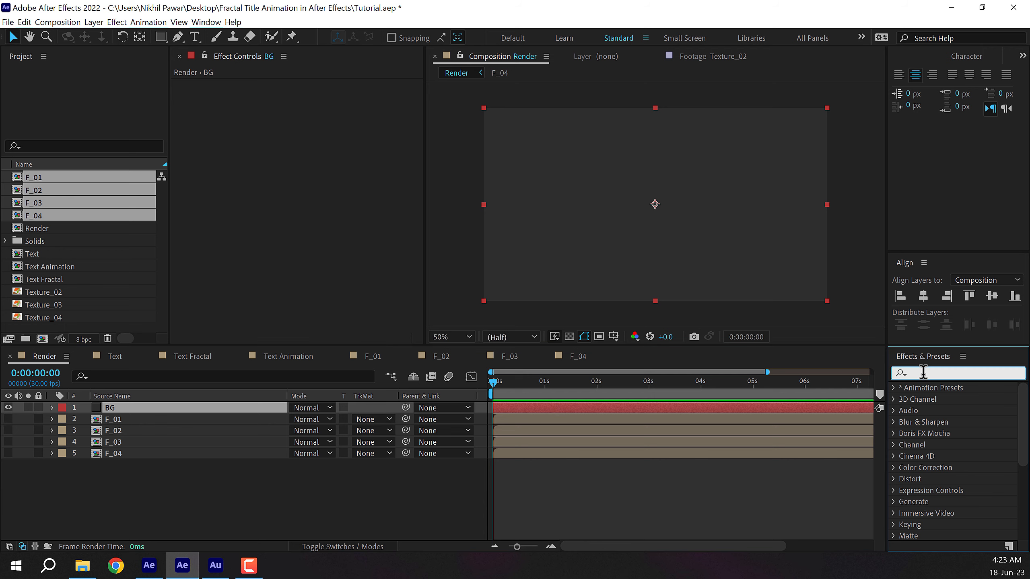
pyautogui.write('fill')
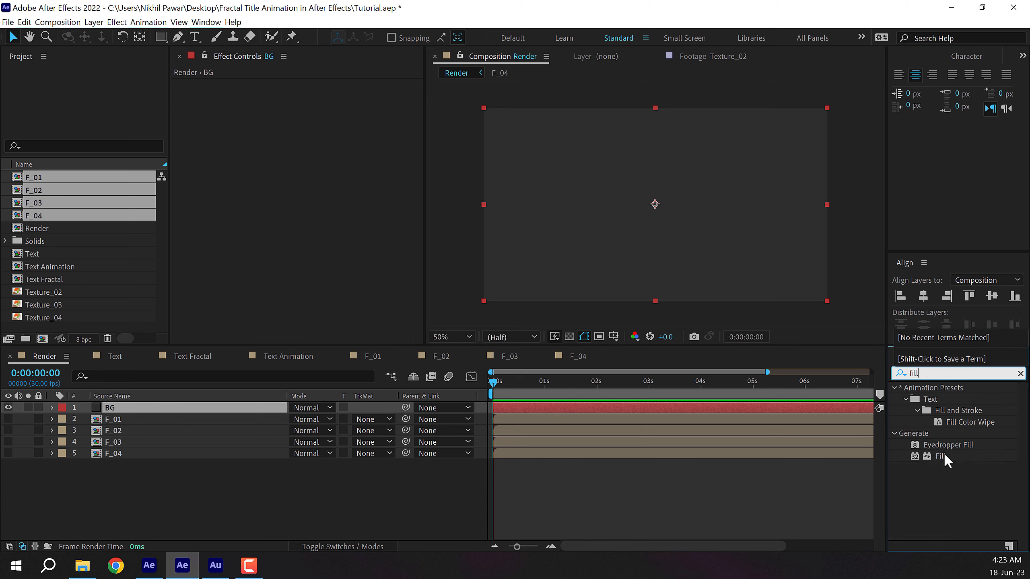
pyautogui.doubleClick(941, 456)
pyautogui.click(319, 120)
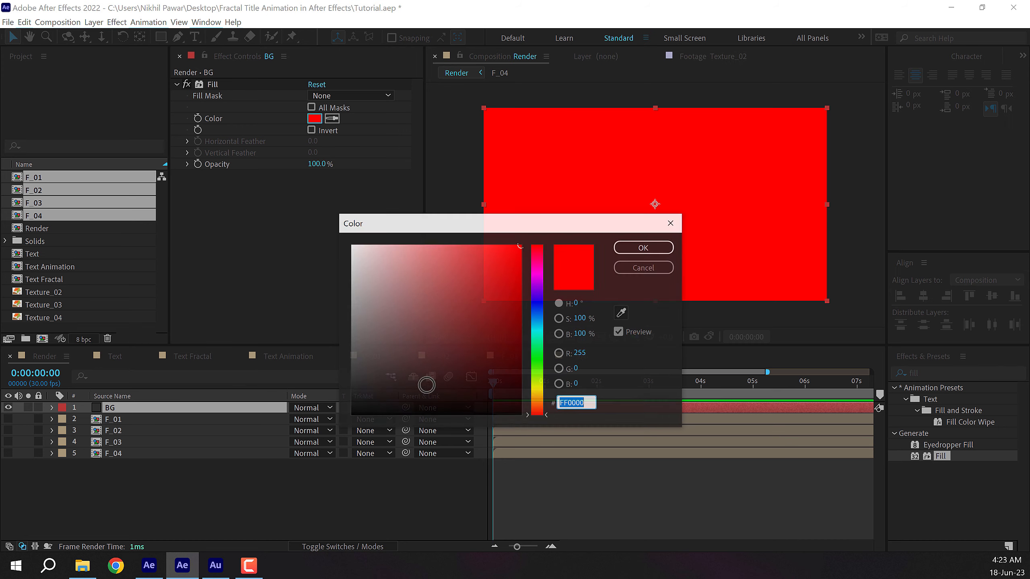
pyautogui.moveTo(425, 384); pyautogui.dragTo(314, 412)
pyautogui.click(644, 248)
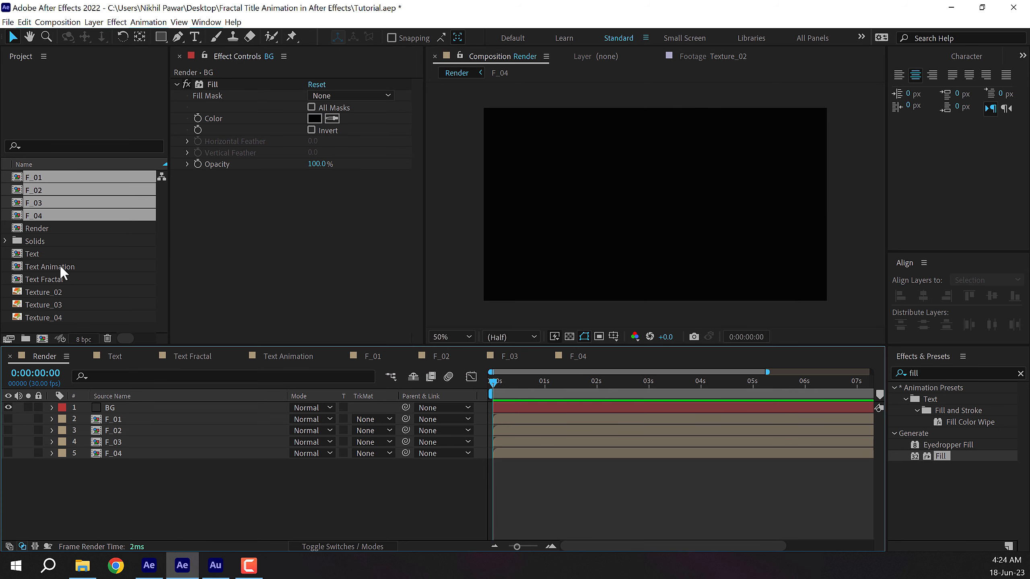
# Place the Text Animation composition above BG in Render and apply a Fill effect with colour 1DC0FF.
pyautogui.moveTo(60, 267); pyautogui.dragTo(132, 404)
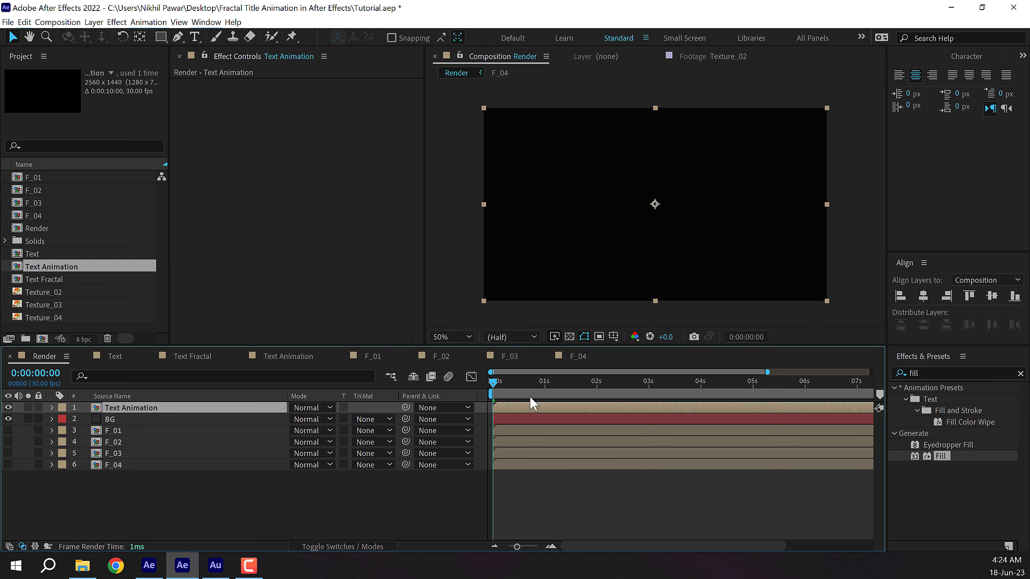
pyautogui.moveTo(533, 384)
pyautogui.mouseDown()
pyautogui.moveTo(571, 383)
pyautogui.moveTo(534, 386)
pyautogui.moveTo(548, 384)
pyautogui.mouseUp()
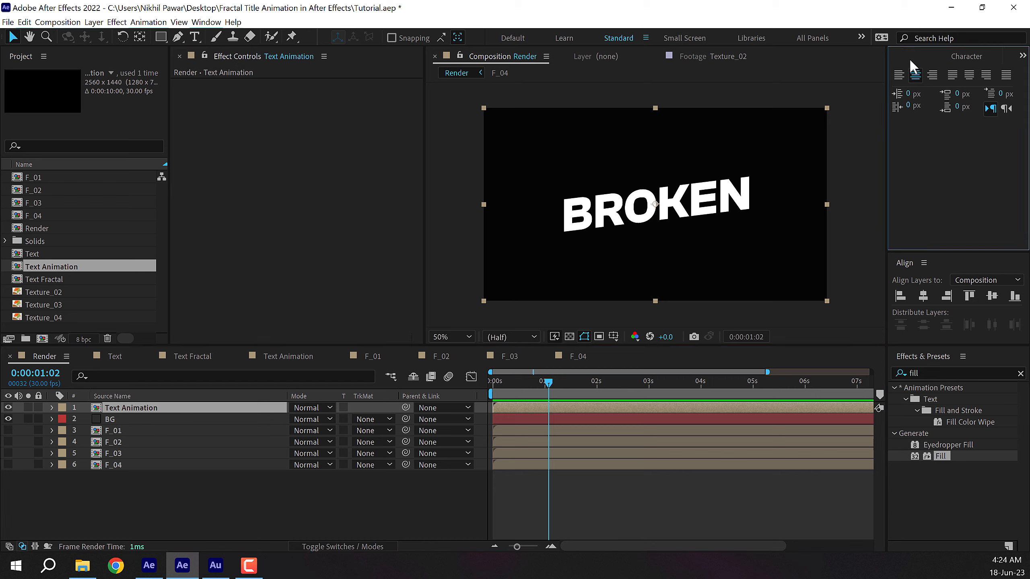
pyautogui.click(983, 373)
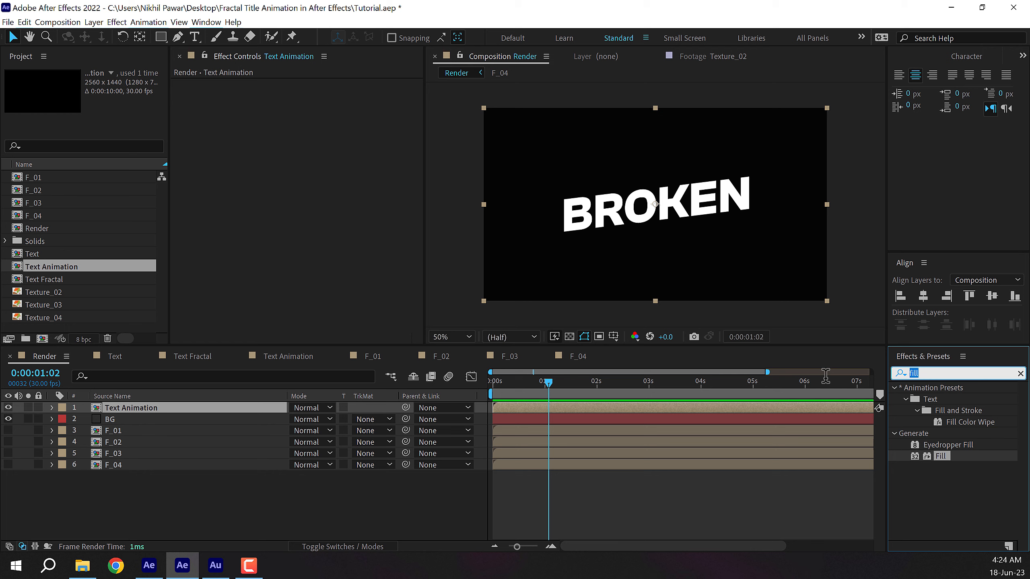
pyautogui.doubleClick(941, 456)
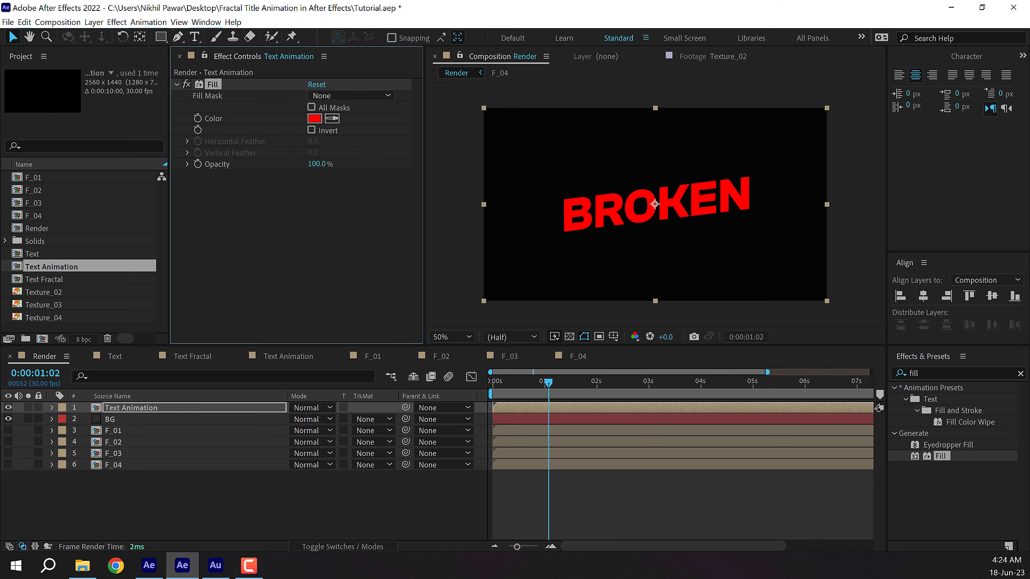
pyautogui.click(314, 118)
pyautogui.write('1DC0FF')
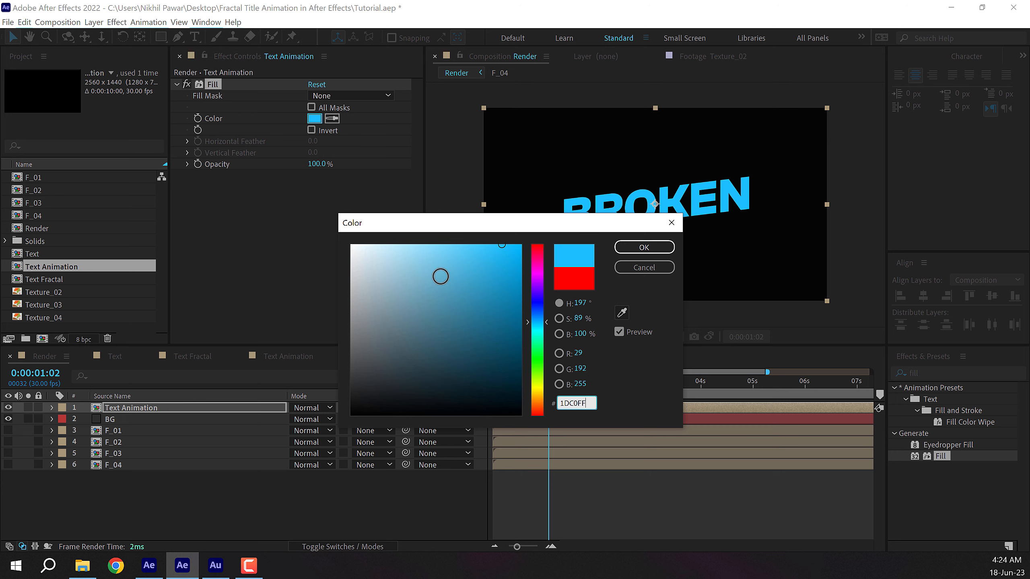
pyautogui.click(633, 249)
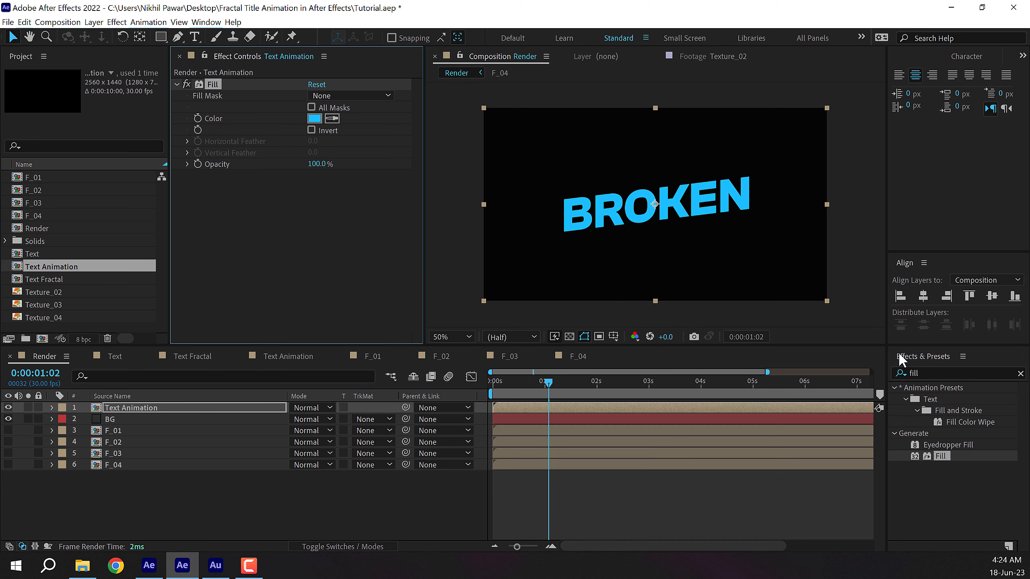
# Apply a Find Edges effect to the Text Animation layer, invert it and set Blend With Original to 25%.
pyautogui.click(929, 373)
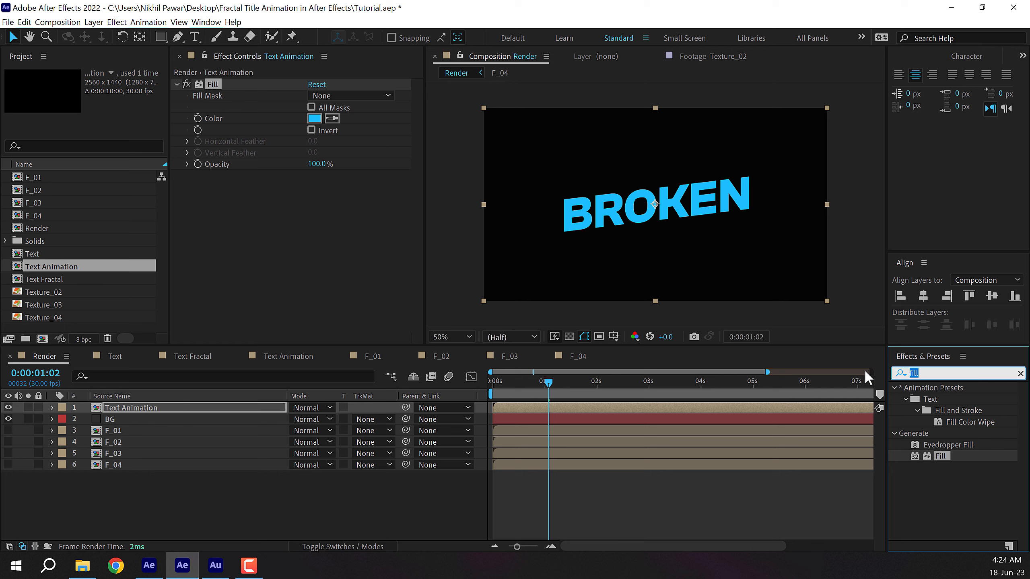
pyautogui.write('find edg')
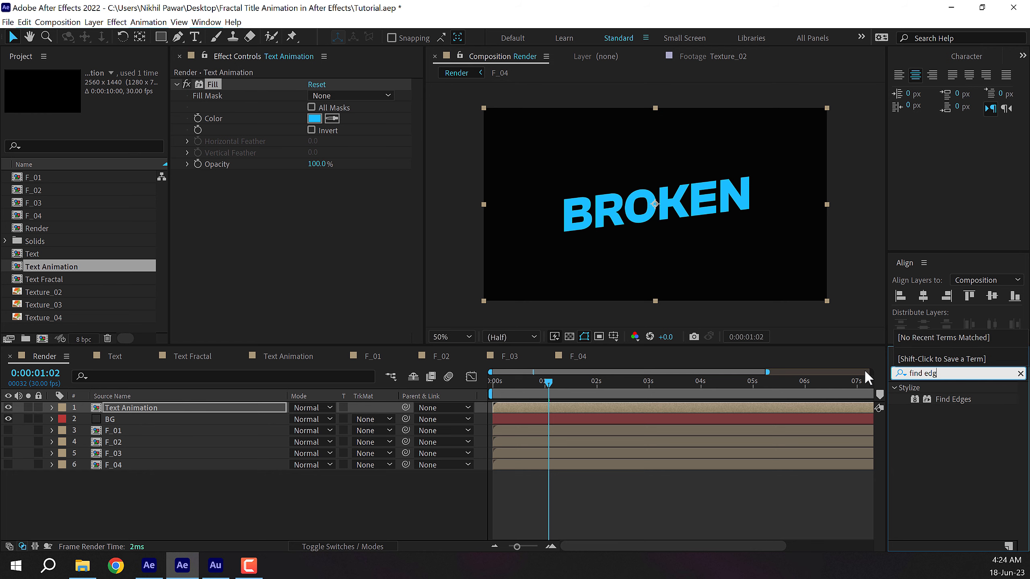
pyautogui.doubleClick(953, 398)
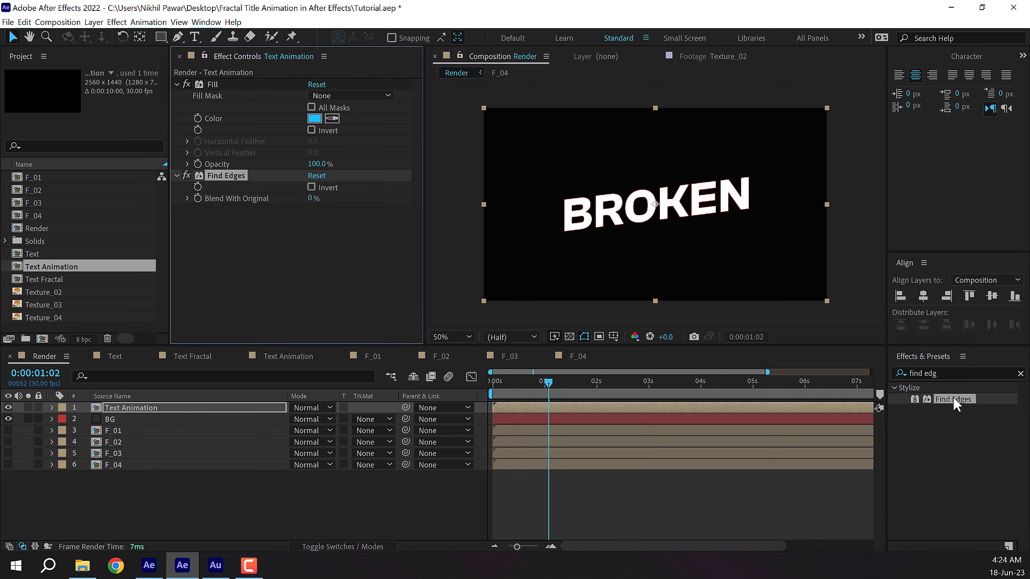
pyautogui.click(310, 187)
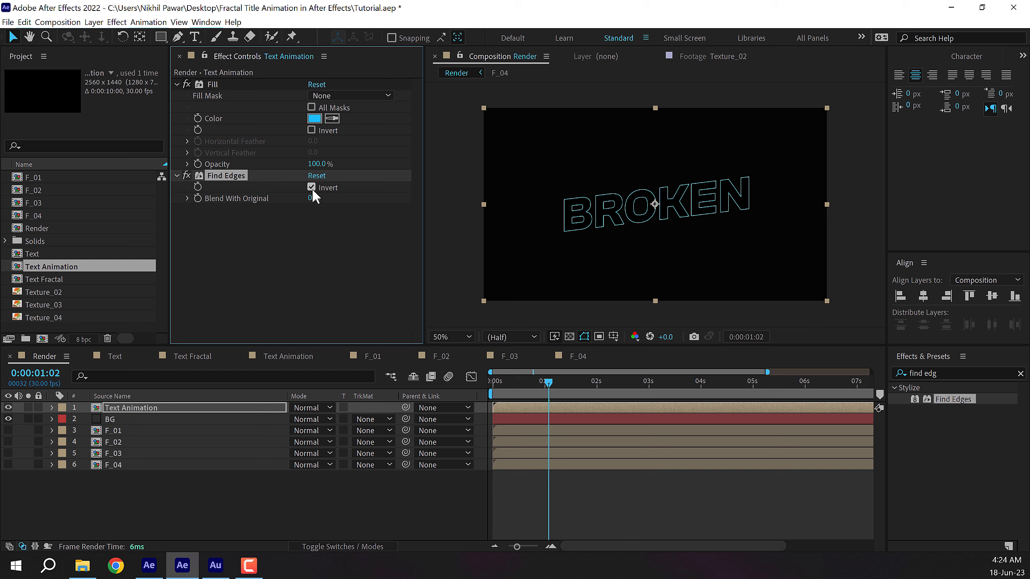
pyautogui.click(312, 198)
pyautogui.write('25')
pyautogui.click(317, 222)
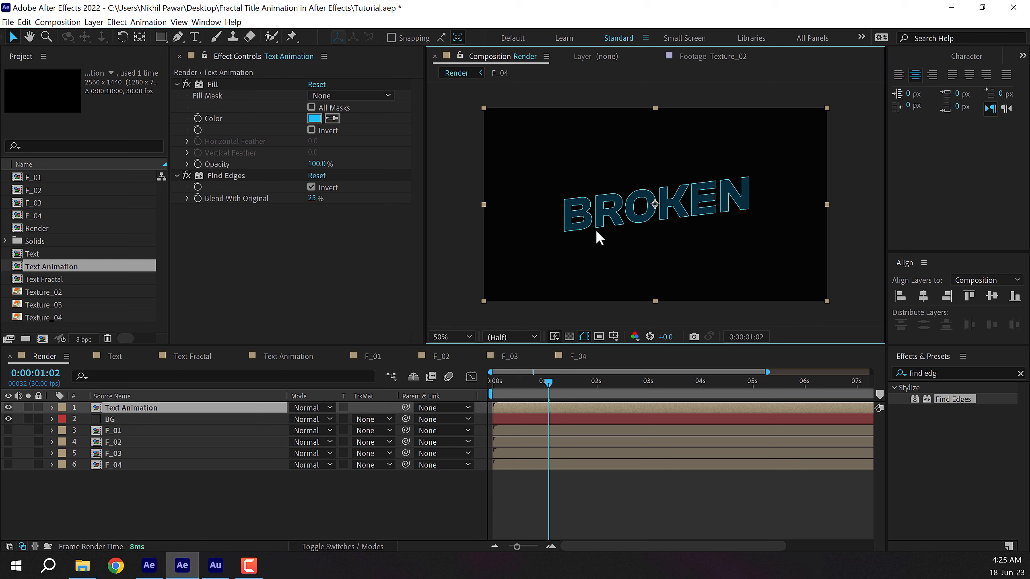
# Add an Extract effect to the Text Animation layer with Black Point 151 and Black Softness 138, checking it against transparency.
pyautogui.press('.')
pyautogui.press('.')
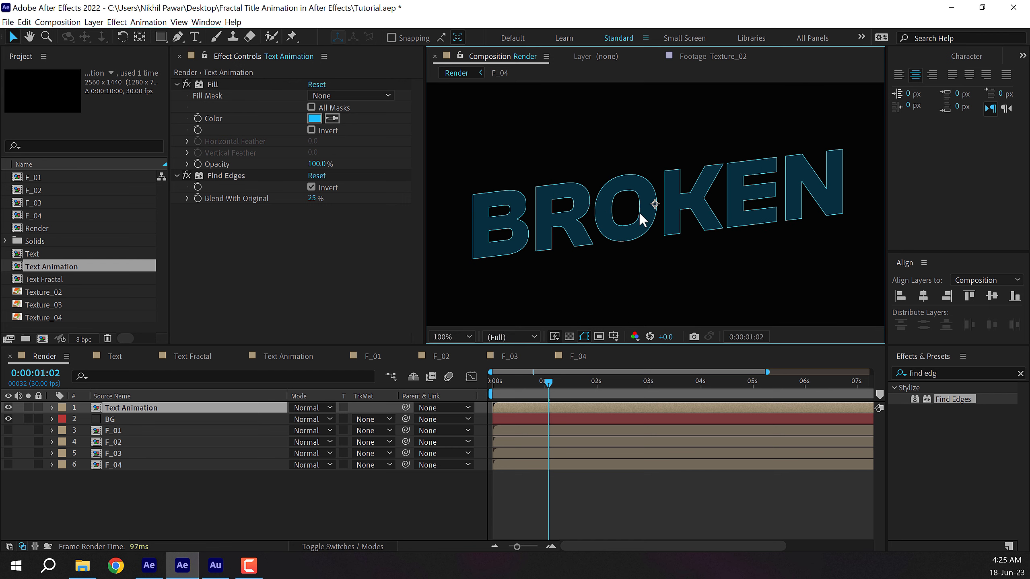
pyautogui.click(950, 373)
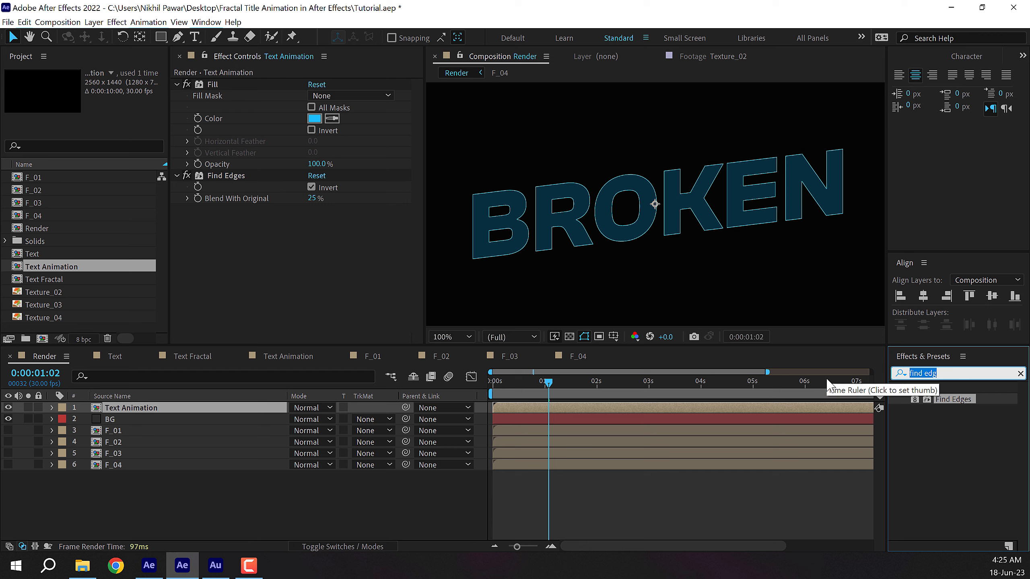
pyautogui.write('extr')
pyautogui.doubleClick(919, 431)
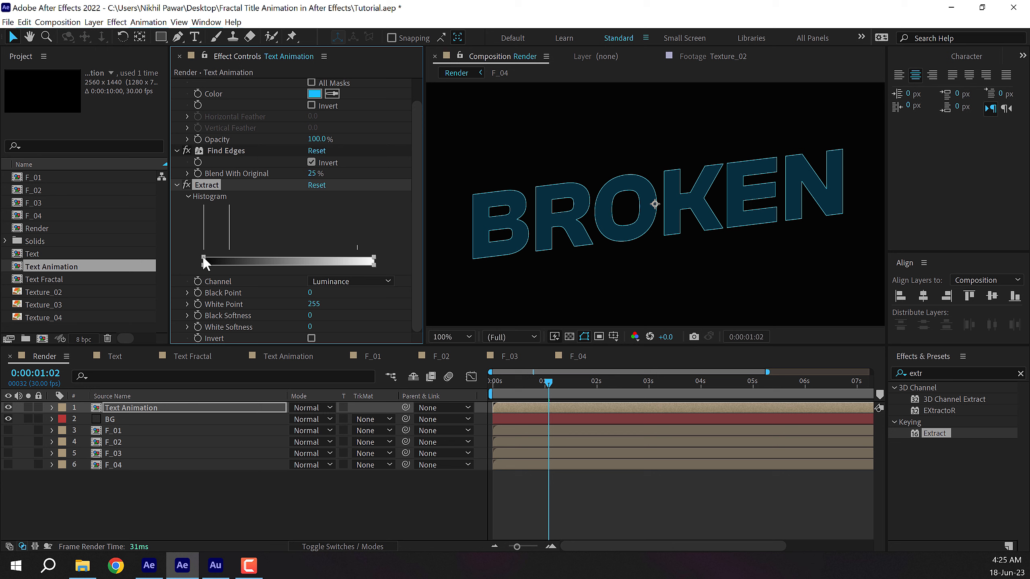
pyautogui.moveTo(203, 259); pyautogui.dragTo(230, 262)
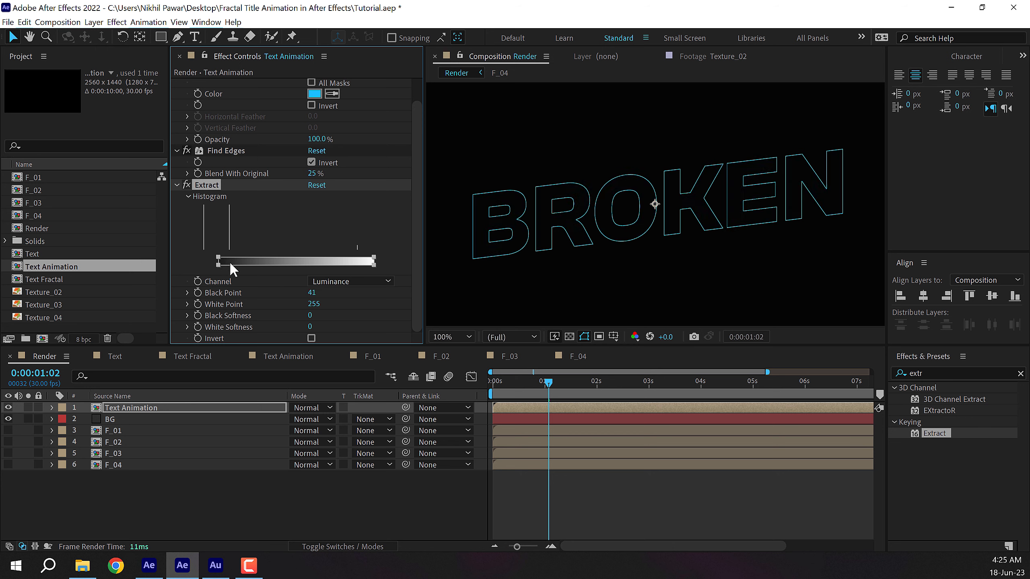
pyautogui.click(569, 336)
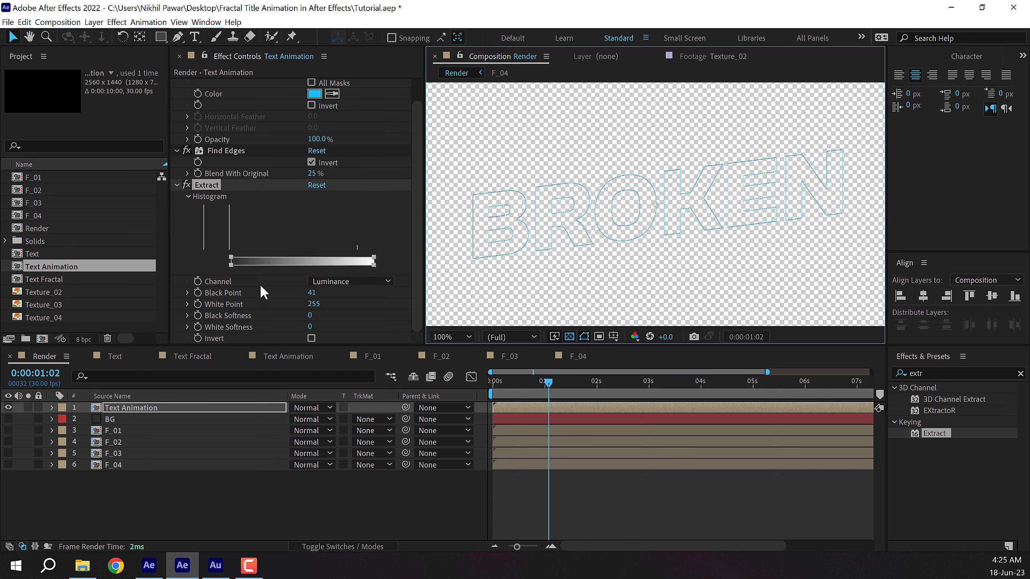
pyautogui.moveTo(229, 266); pyautogui.dragTo(203, 269)
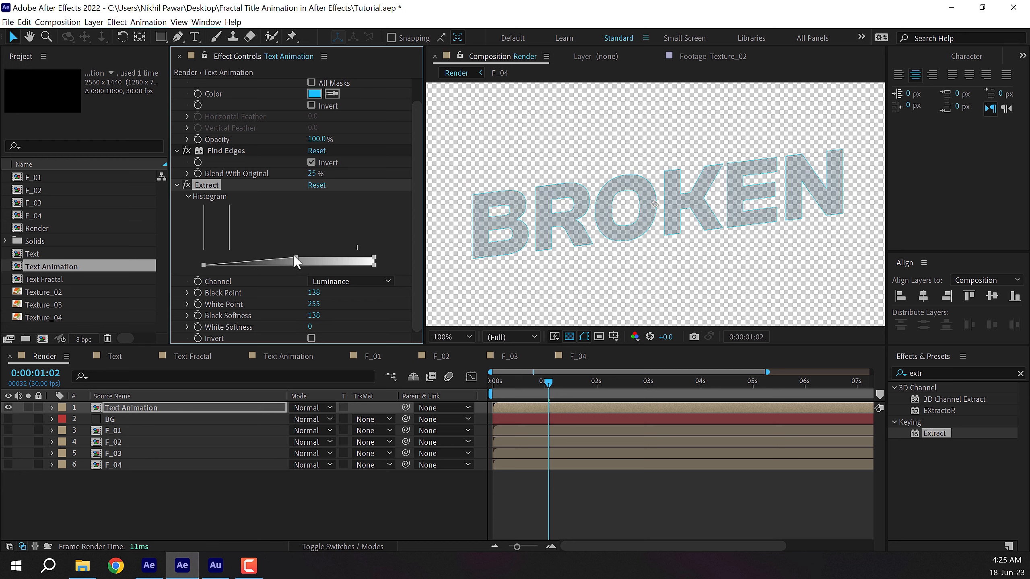
pyautogui.moveTo(296, 257)
pyautogui.mouseDown()
pyautogui.moveTo(313, 260)
pyautogui.moveTo(305, 259)
pyautogui.mouseUp()
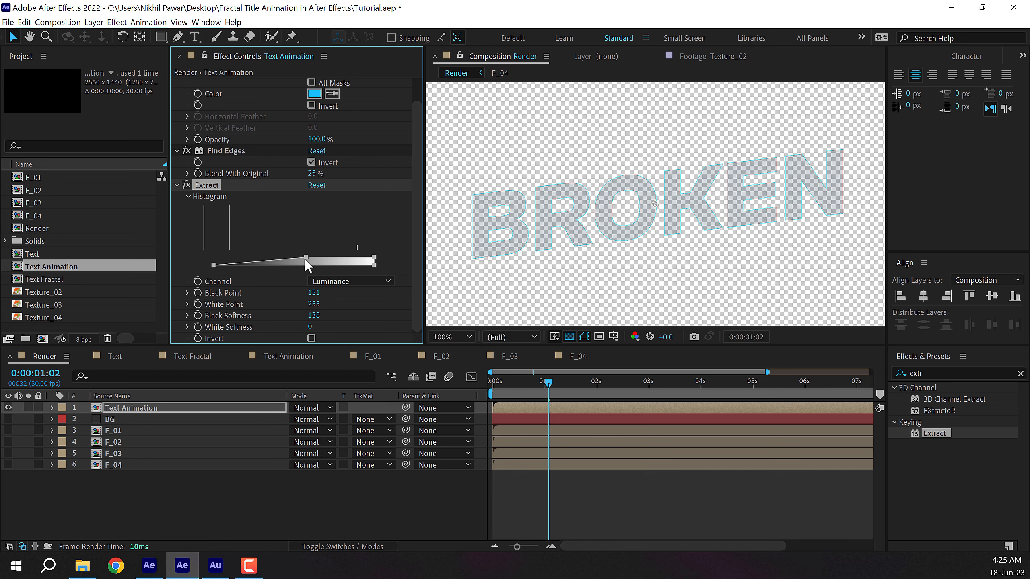
pyautogui.click(8, 419)
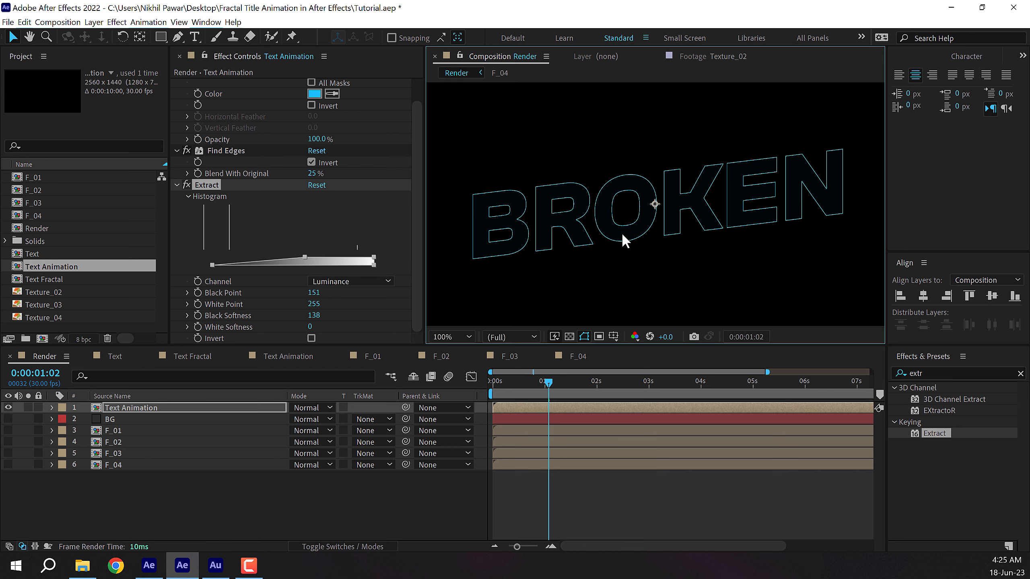
# Apply a Set Matte effect to Text Animation, taking the matte from layer F_01 and using Luminance.
pyautogui.click(929, 374)
pyautogui.write('set')
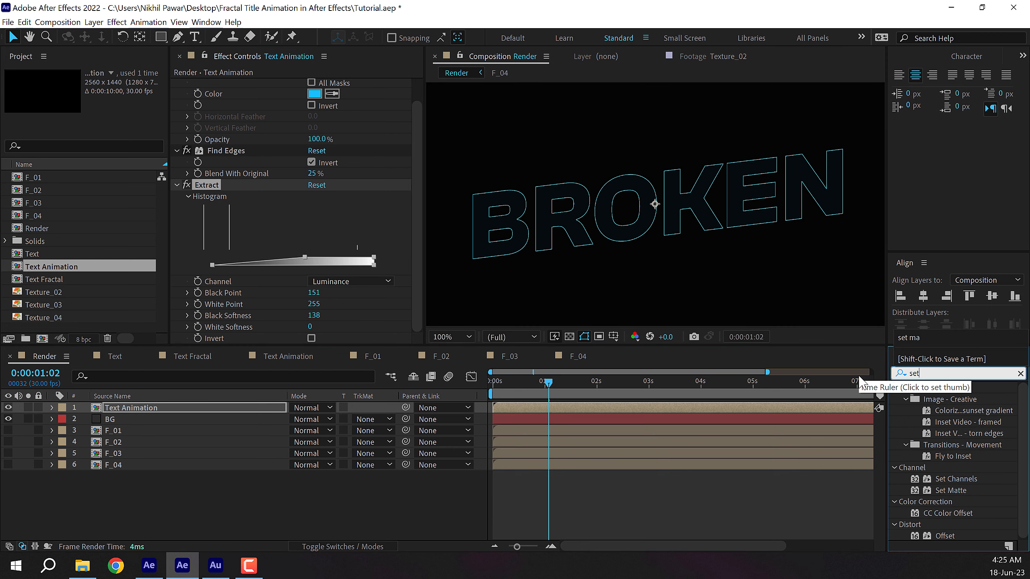
pyautogui.write(' m')
pyautogui.doubleClick(951, 399)
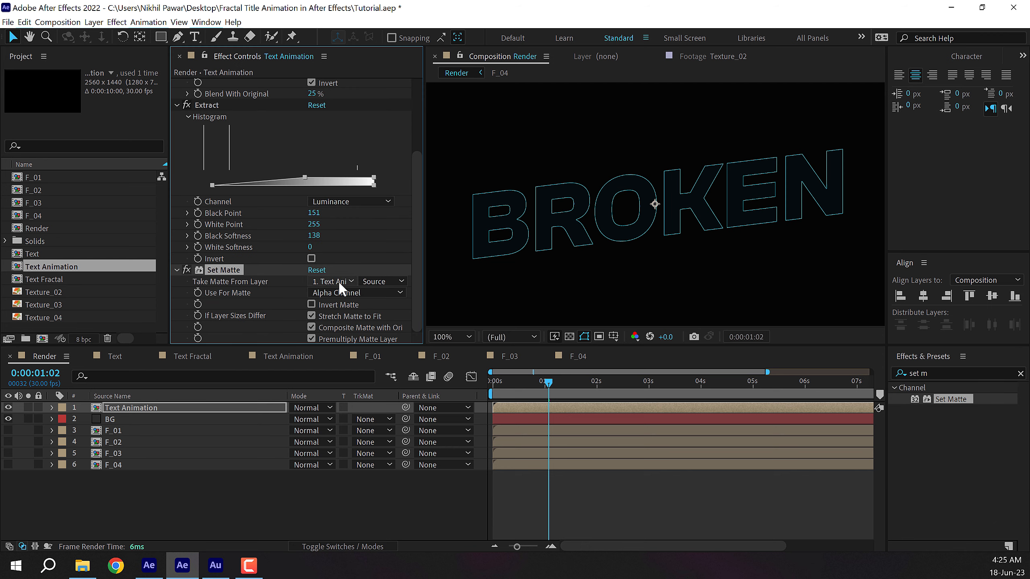
pyautogui.click(340, 283)
pyautogui.click(342, 336)
pyautogui.click(339, 296)
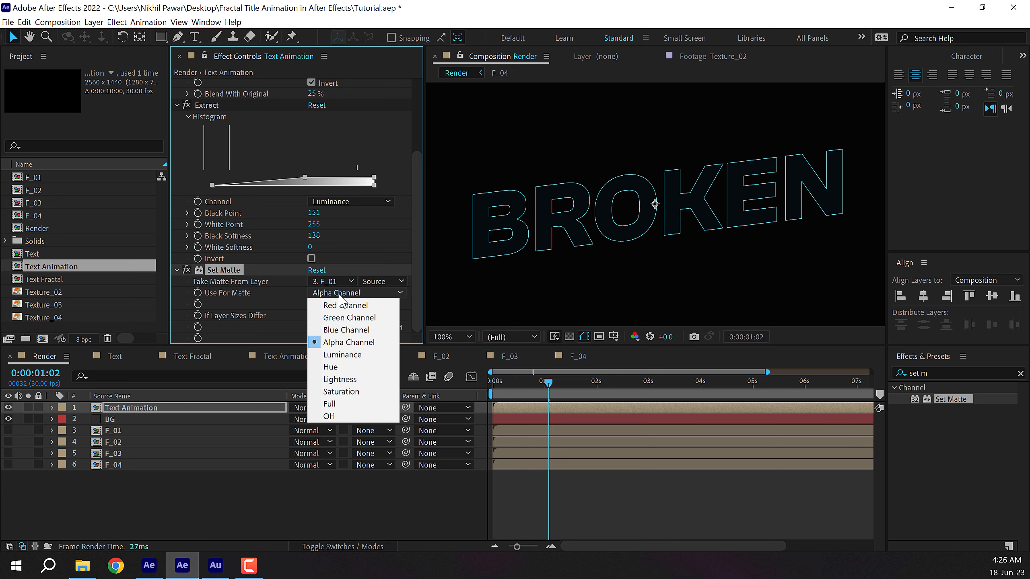
pyautogui.click(342, 354)
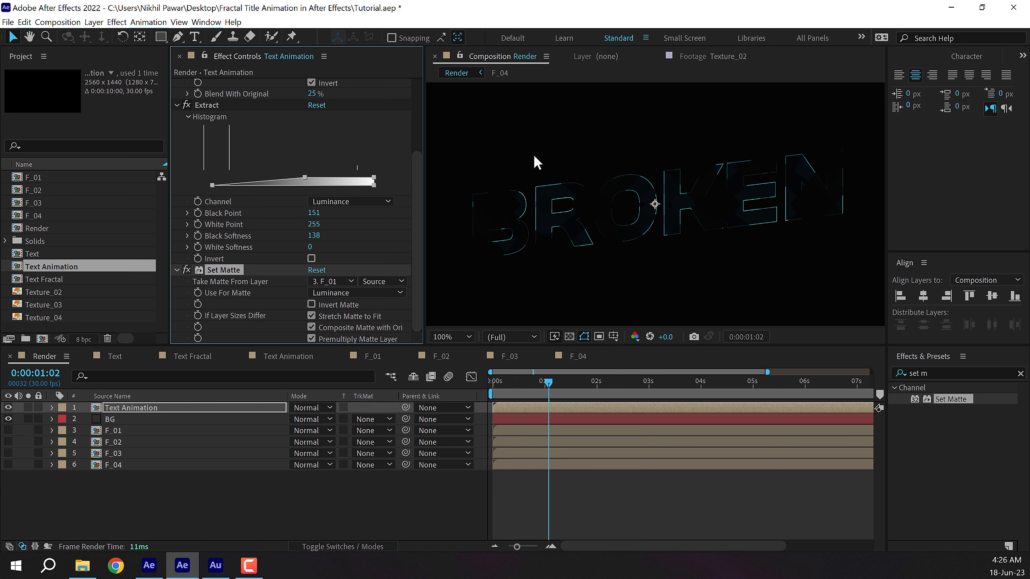
pyautogui.moveTo(549, 384)
pyautogui.mouseDown()
pyautogui.moveTo(525, 392)
pyautogui.moveTo(659, 393)
pyautogui.moveTo(528, 383)
pyautogui.moveTo(557, 383)
pyautogui.mouseUp()
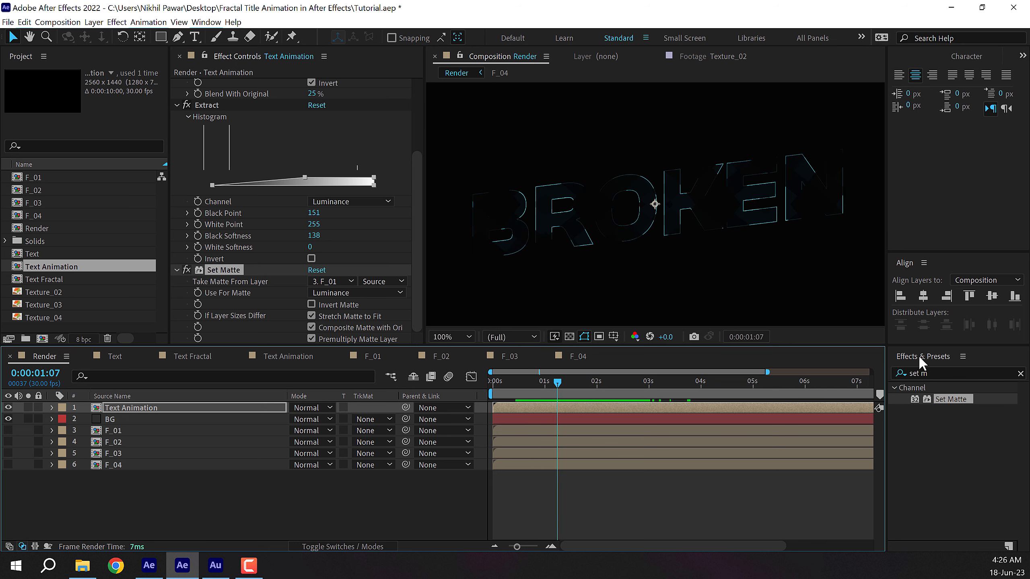
# Add a Turbulent Displace effect after Set Matte on Text Animation, with Amount 20 and Size 20.
pyautogui.click(932, 373)
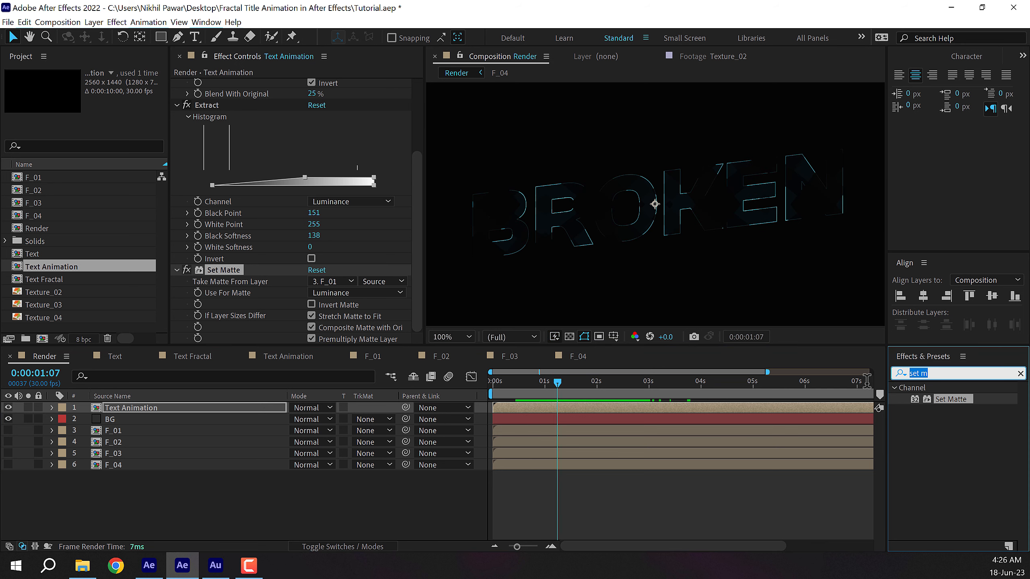
pyautogui.write('turb')
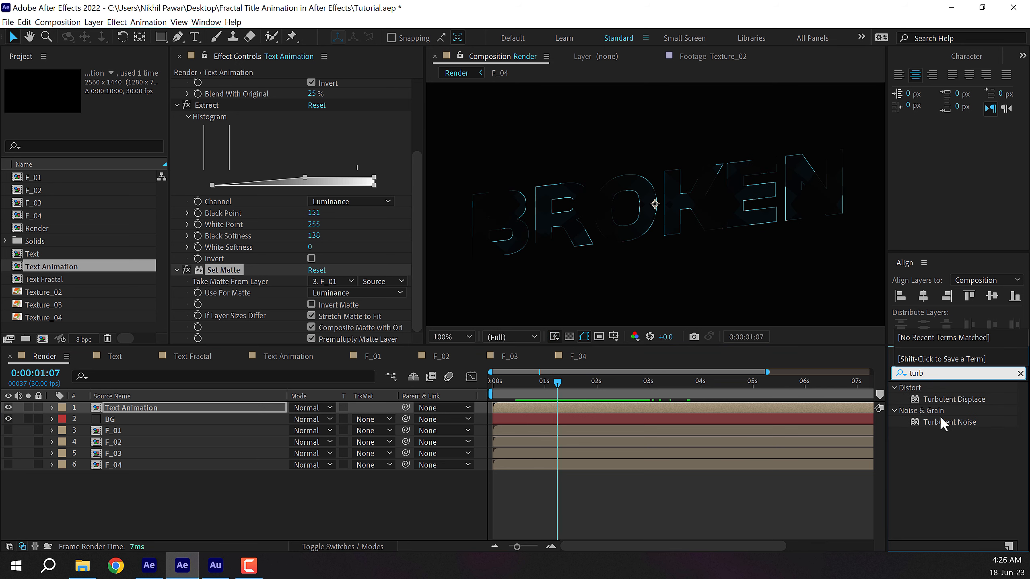
pyautogui.moveTo(948, 399); pyautogui.dragTo(248, 138)
pyautogui.click(314, 220)
pyautogui.write('20')
pyautogui.press('Return')
pyautogui.click(316, 232)
pyautogui.write('20')
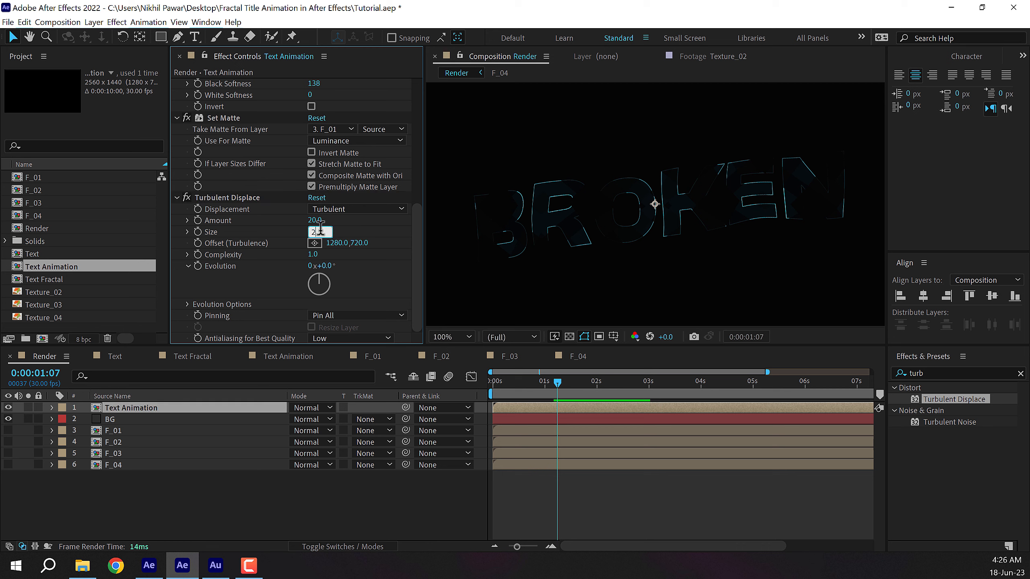
pyautogui.press('Return')
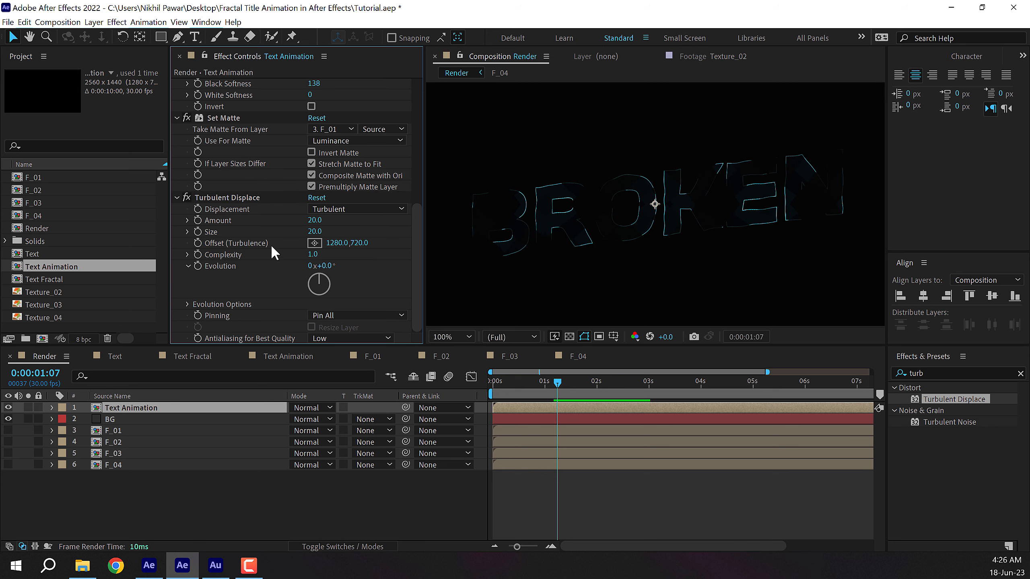
# Drive the Turbulent Displace Evolution with the expression time*20 and preview the animation.
pyautogui.keyDown('alt'); pyautogui.click(198, 266); pyautogui.keyUp('alt')
pyautogui.write('time')
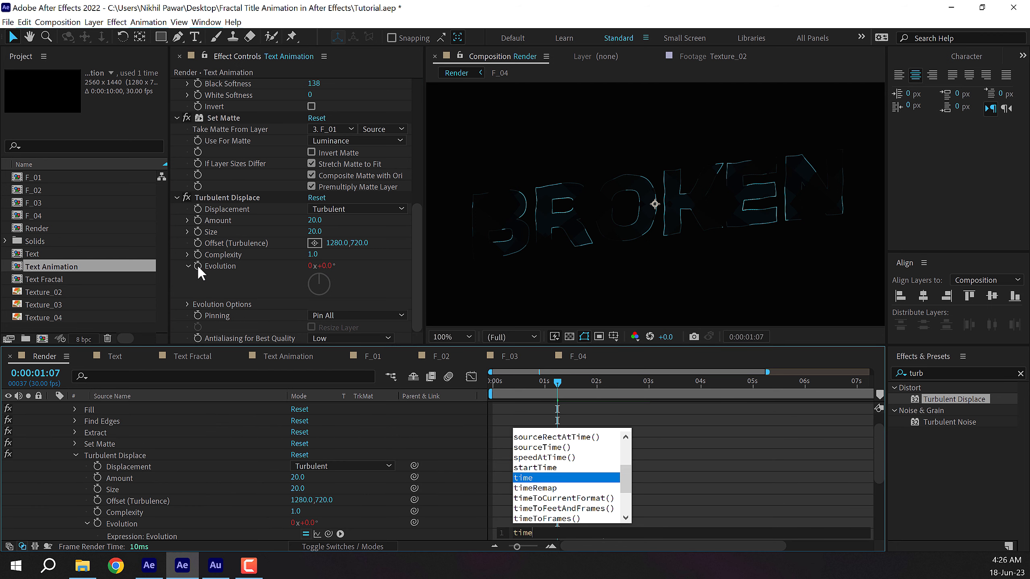
pyautogui.write('*')
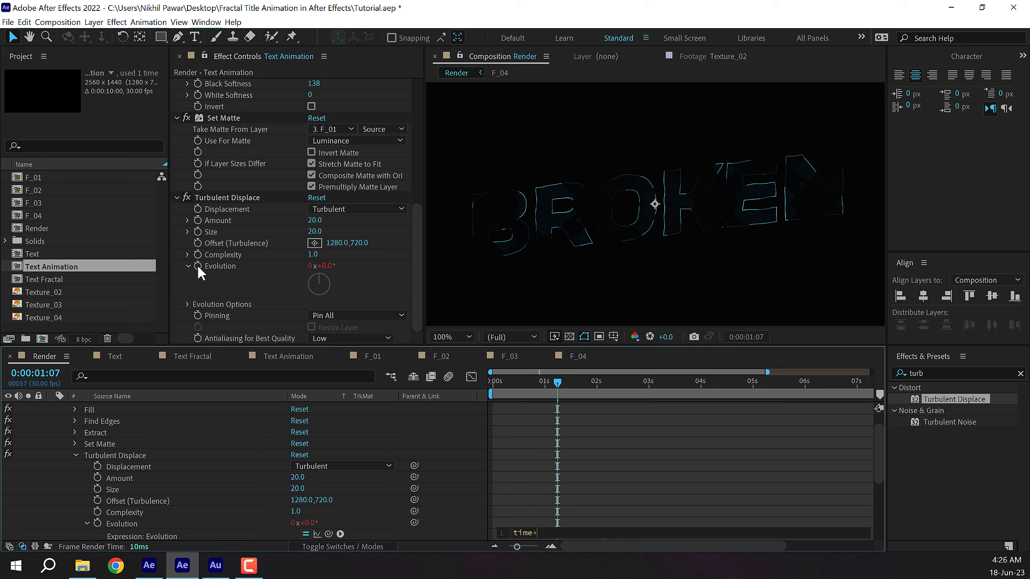
pyautogui.click(526, 407)
pyautogui.moveTo(526, 388); pyautogui.dragTo(513, 388)
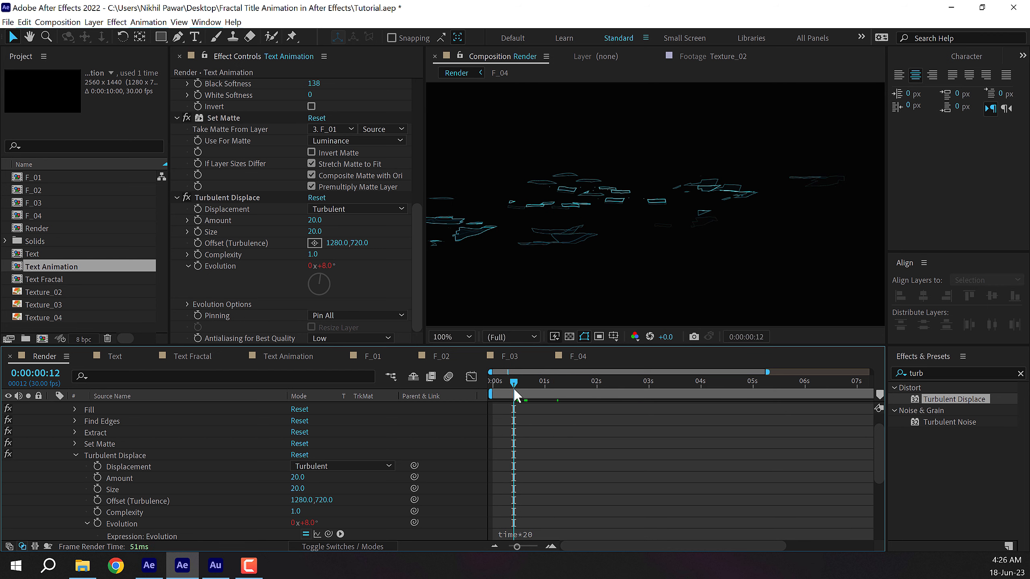
pyautogui.press('space')
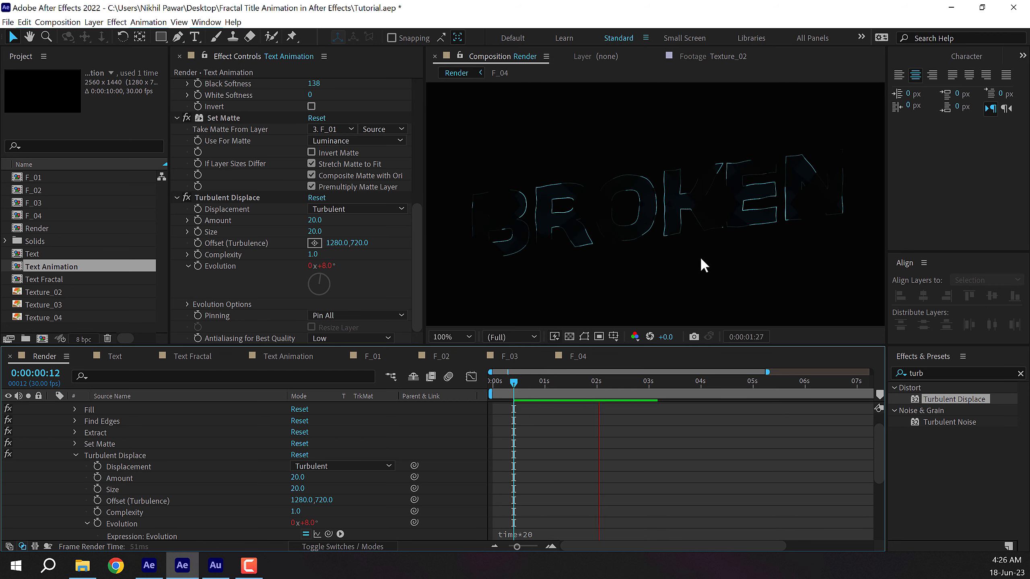
pyautogui.moveTo(575, 388); pyautogui.dragTo(600, 398)
# Change the Evolution expression to time*50, check the motion along the timeline and collapse the layer's properties.
pyautogui.click(535, 528)
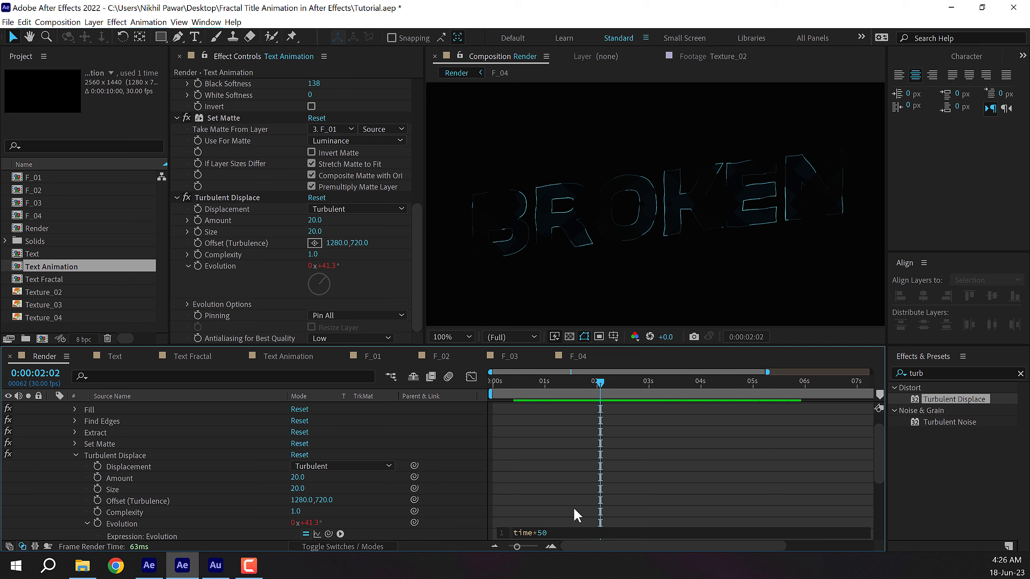
pyautogui.moveTo(525, 384); pyautogui.dragTo(600, 399)
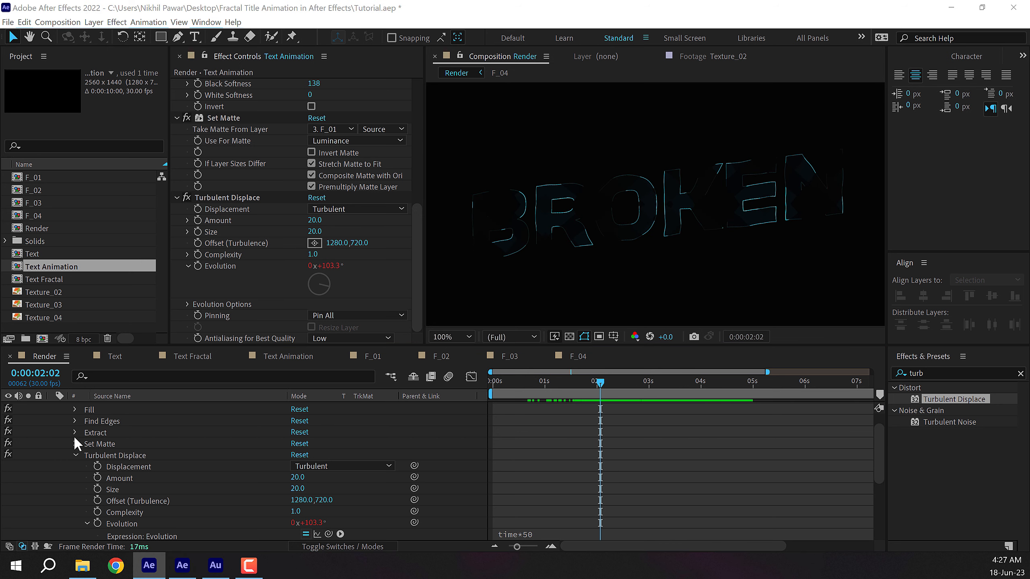
pyautogui.scroll(1, 64, 436)
pyautogui.click(53, 407)
# Add a Glow effect at the end of the Text Animation effects and set its Glow Threshold to 90%.
pyautogui.click(121, 407)
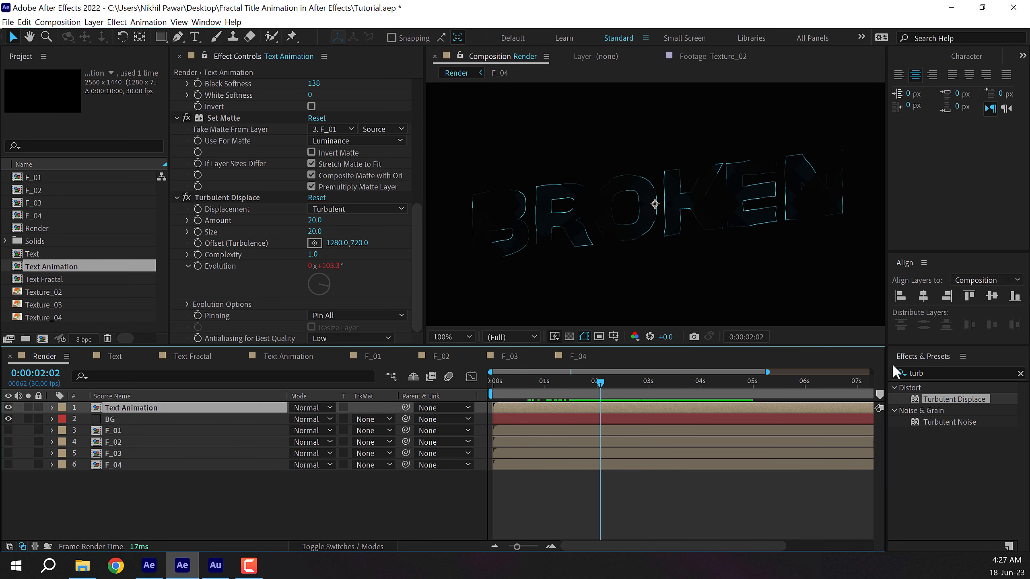
pyautogui.click(928, 373)
pyautogui.write('glow')
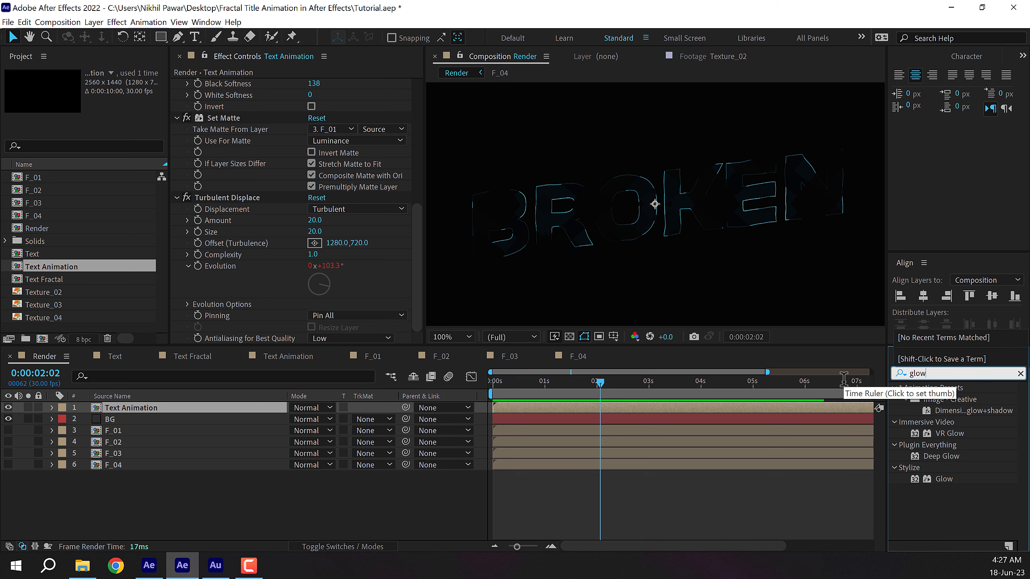
pyautogui.moveTo(944, 479); pyautogui.dragTo(286, 203)
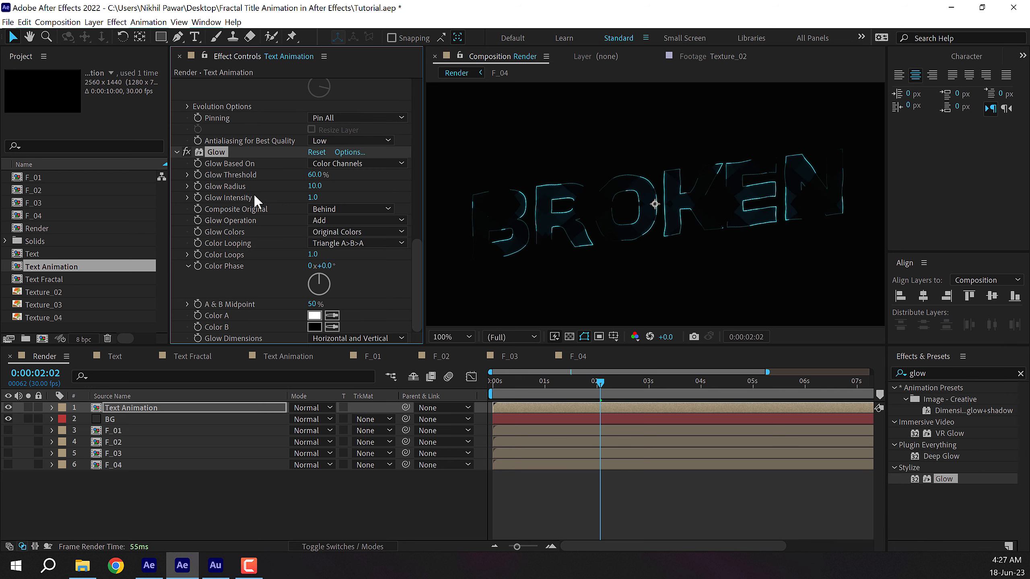
pyautogui.click(315, 177)
pyautogui.write('90')
pyautogui.click(354, 293)
# Duplicate the Text Animation layer and collapse the copy's Find Edges, Extract, Set Matte, Turbulent Displace and Glow settings.
pyautogui.moveTo(114, 411); pyautogui.dragTo(123, 406)
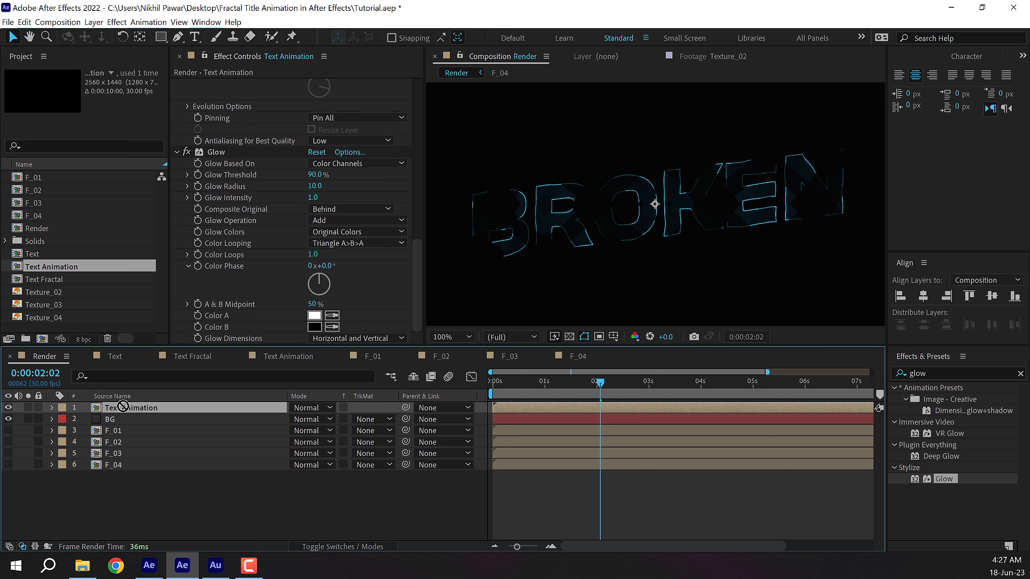
pyautogui.hotkey('ctrl', 'd')
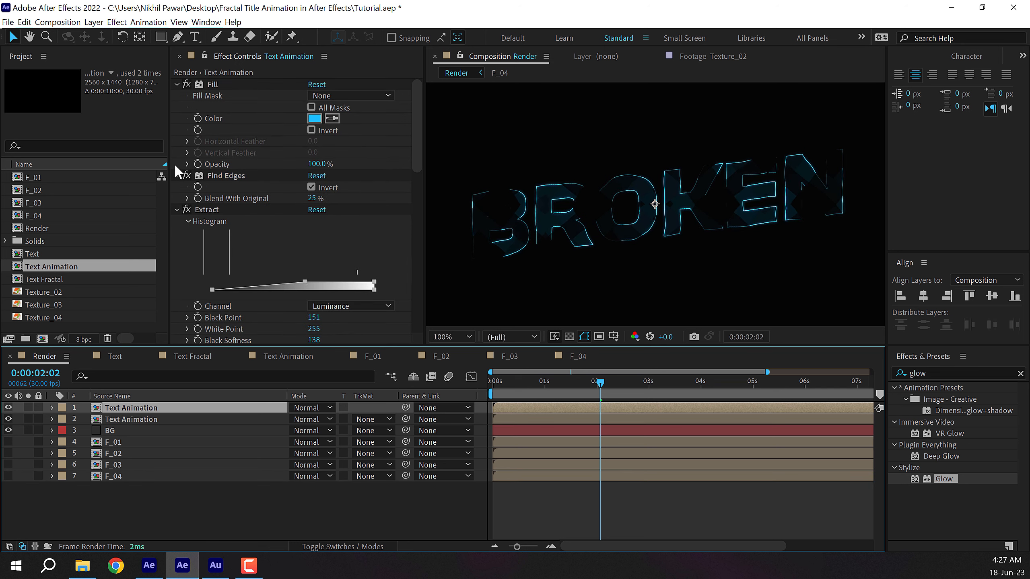
pyautogui.click(176, 176)
pyautogui.click(176, 186)
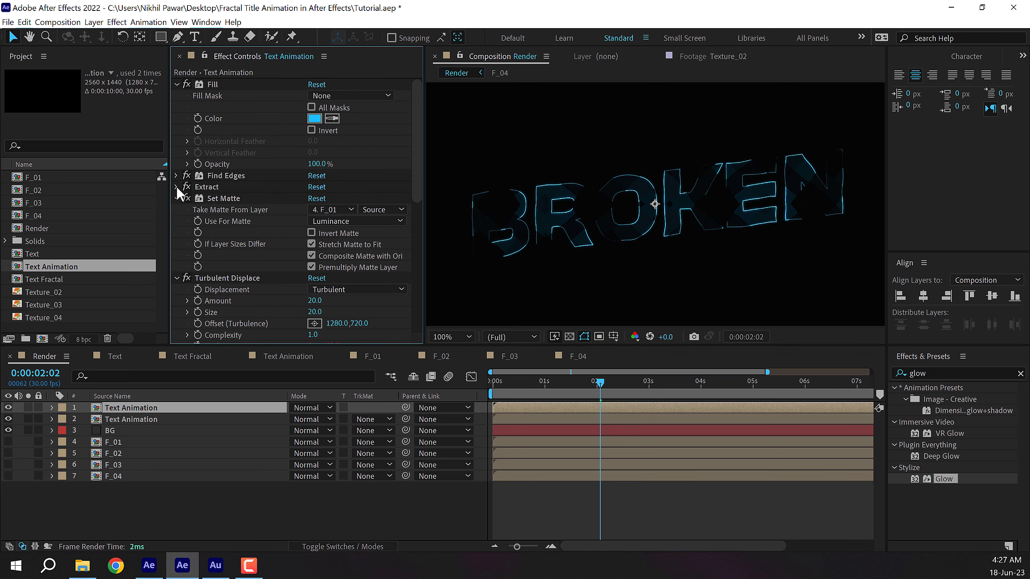
pyautogui.click(176, 198)
pyautogui.click(176, 209)
pyautogui.click(176, 221)
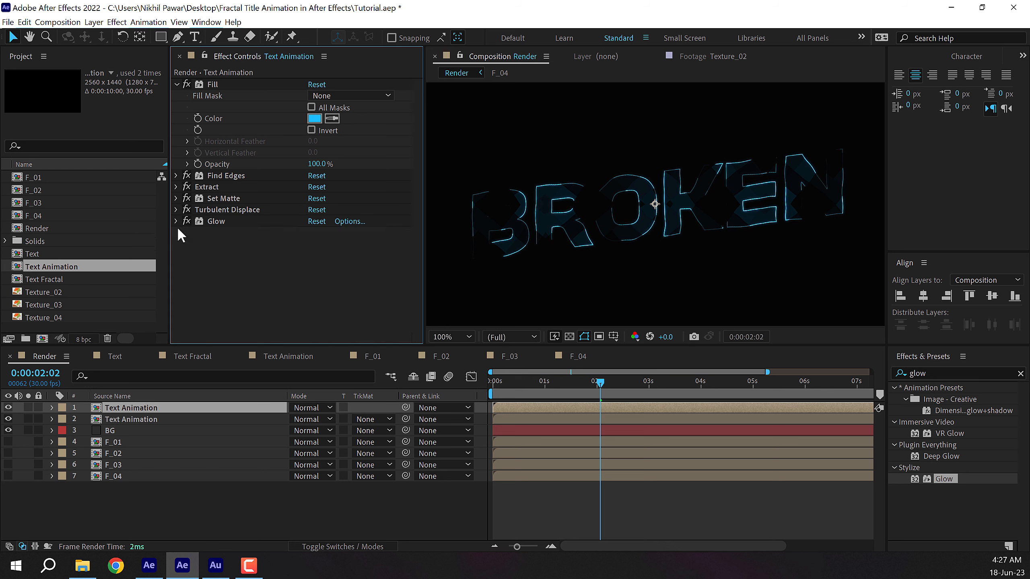
# Delete the Find Edges, Extract, Turbulent Displace and Glow effects from the top Text Animation layer.
pyautogui.click(225, 175)
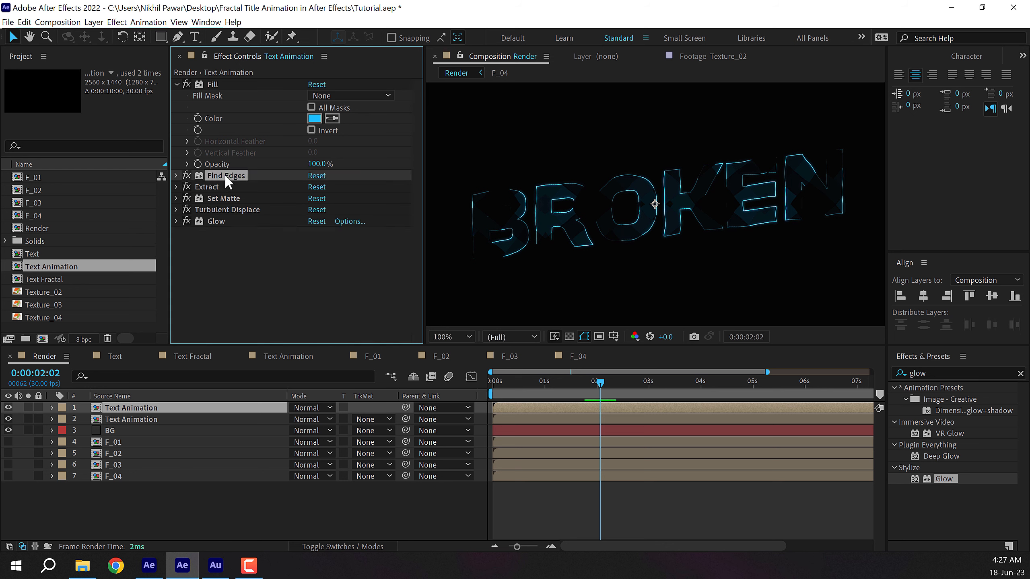
pyautogui.keyDown('ctrl'); pyautogui.click(219, 187); pyautogui.keyUp('ctrl')
pyautogui.keyDown('ctrl'); pyautogui.click(216, 223); pyautogui.keyUp('ctrl')
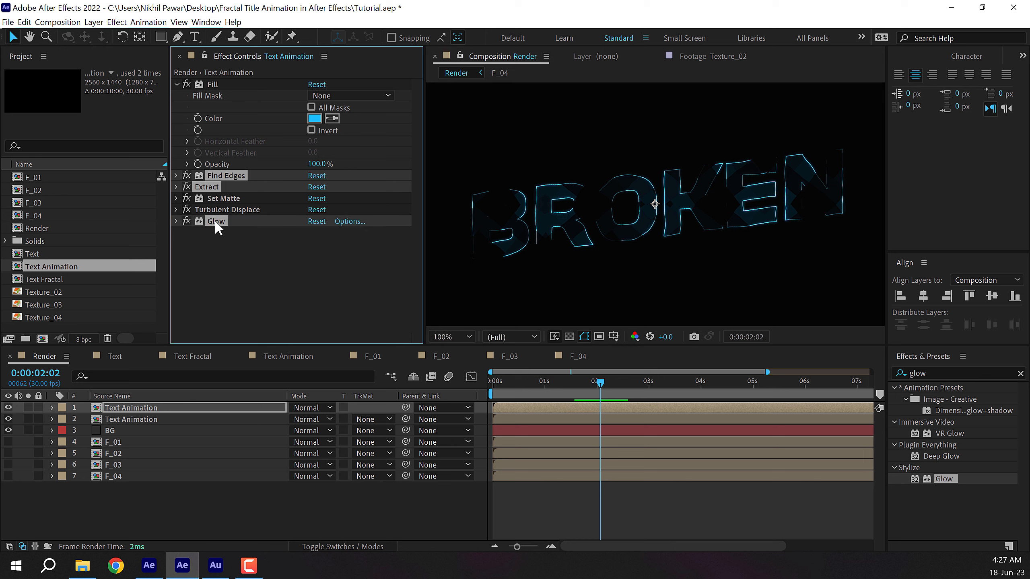
pyautogui.keyDown('ctrl'); pyautogui.click(221, 209); pyautogui.keyUp('ctrl')
pyautogui.press('Delete')
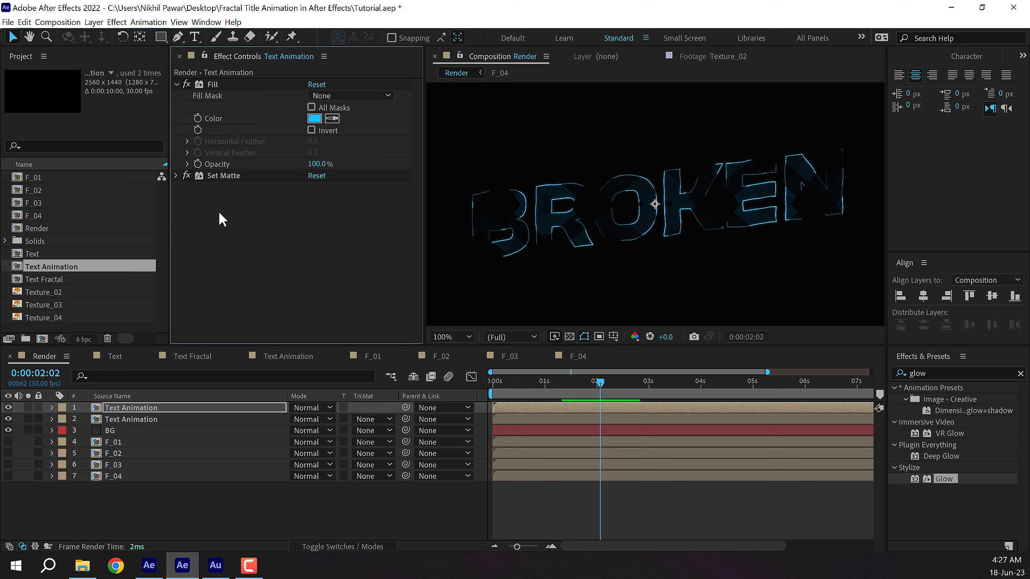
# Add a Displacement Map effect after Set Matte on the top Text Animation layer and use F_01 as its map layer.
pyautogui.click(940, 372)
pyautogui.write('displ')
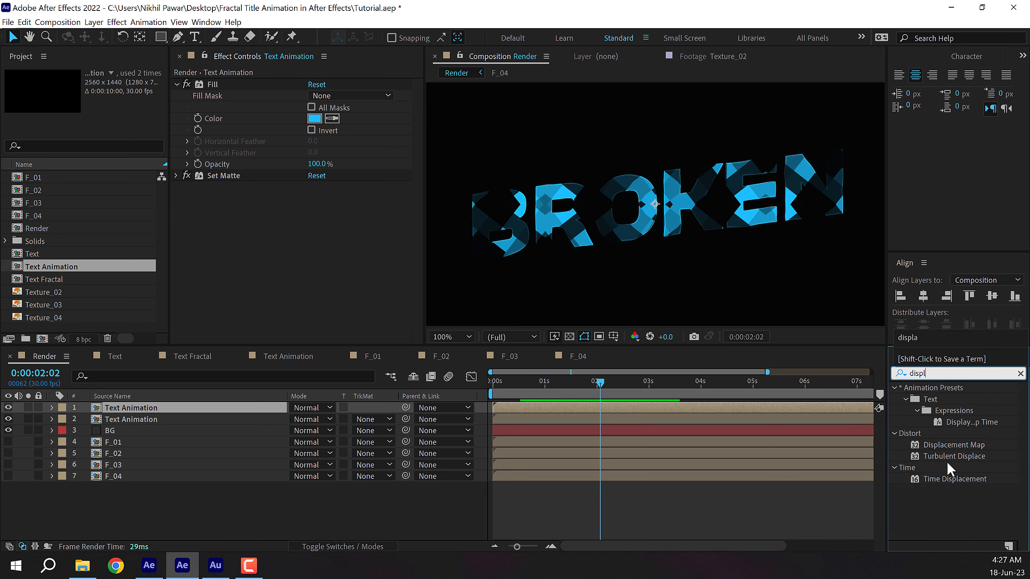
pyautogui.moveTo(952, 445); pyautogui.dragTo(312, 210)
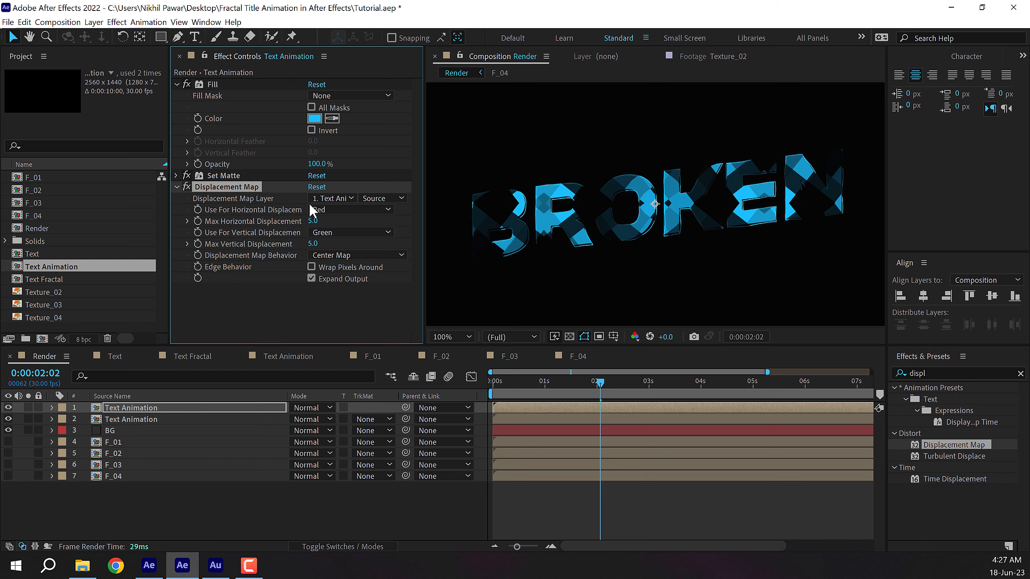
pyautogui.click(332, 198)
pyautogui.click(346, 263)
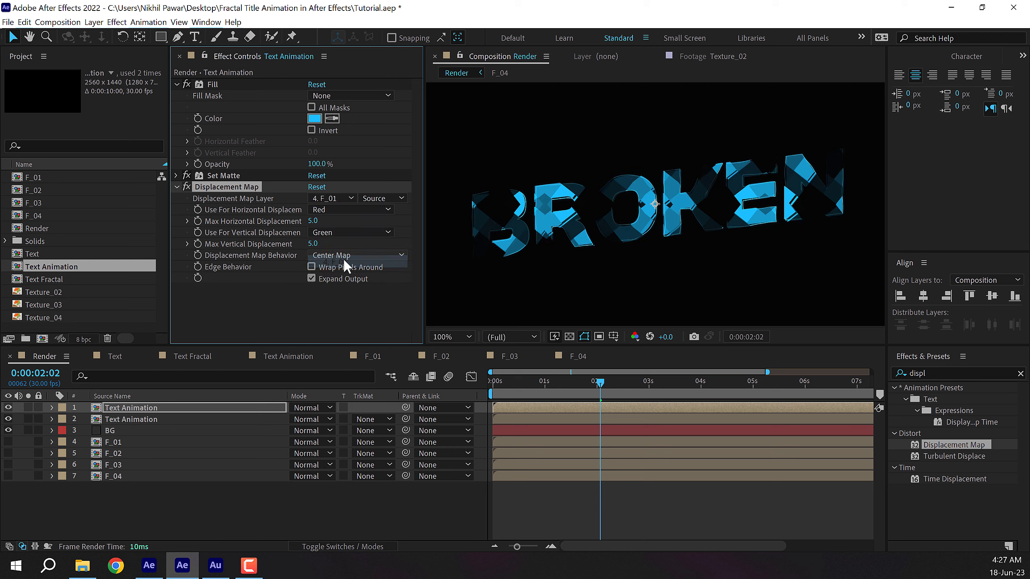
# At 0:00:01:00, set the Displacement Map's Max Horizontal and Max Vertical Displacement to 0 and start keyframing both.
pyautogui.moveTo(602, 382); pyautogui.dragTo(546, 390)
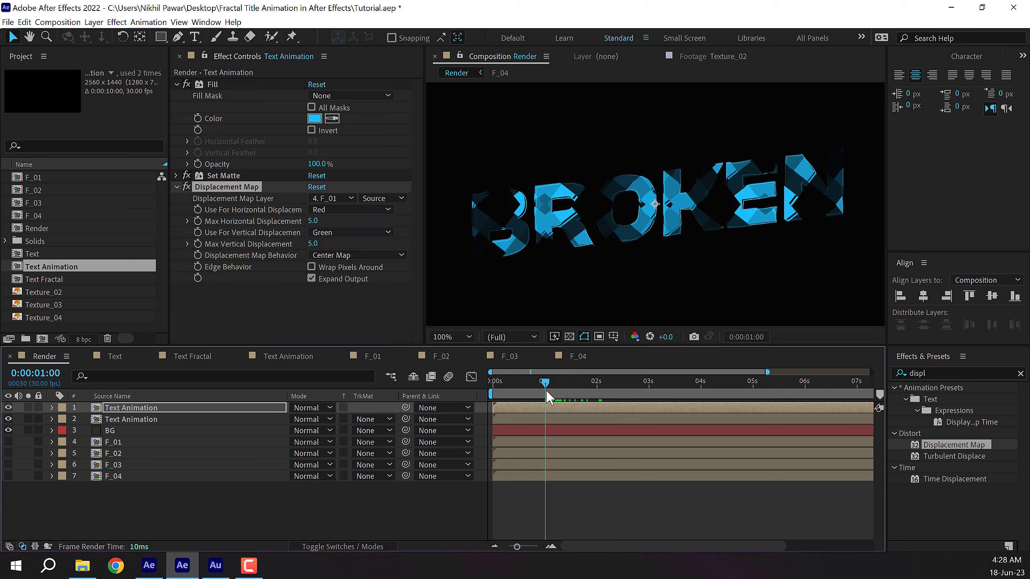
pyautogui.click(313, 221)
pyautogui.click(317, 243)
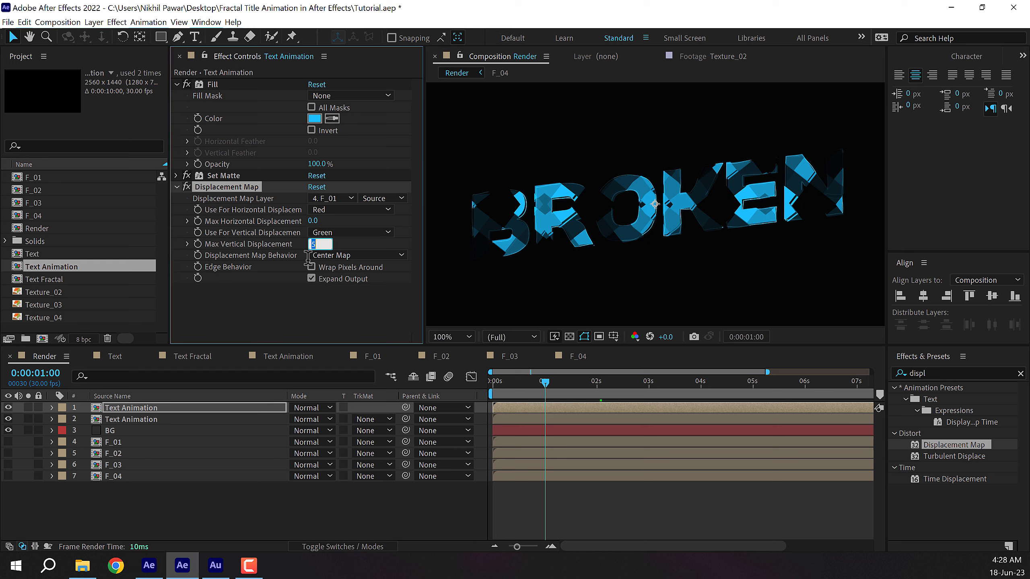
pyautogui.write('0')
pyautogui.click(274, 283)
pyautogui.click(198, 244)
pyautogui.click(197, 221)
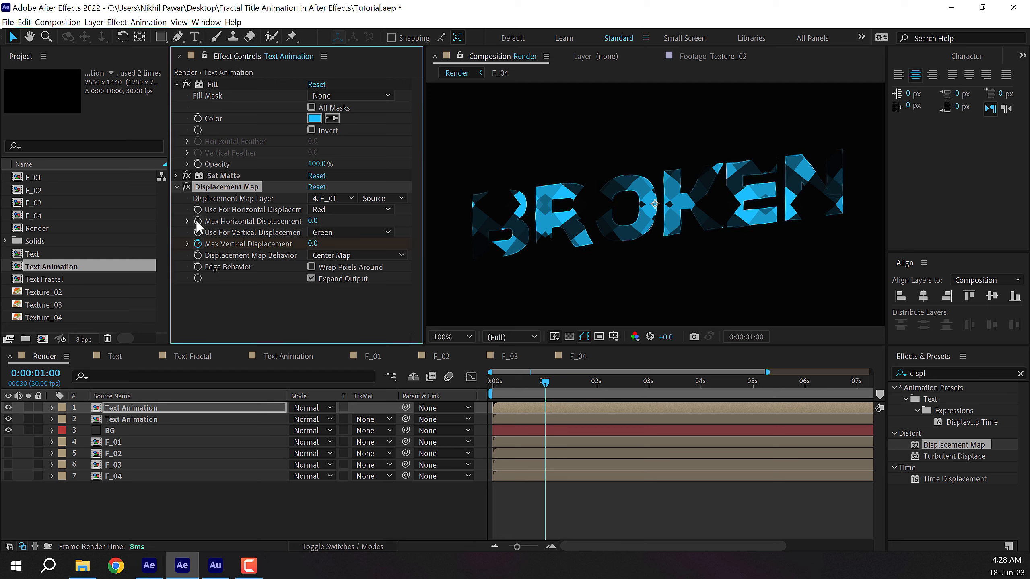
# At 0:00:02:00, set both Max Horizontal and Max Vertical Displacement to 5.
pyautogui.click(599, 393)
pyautogui.click(313, 221)
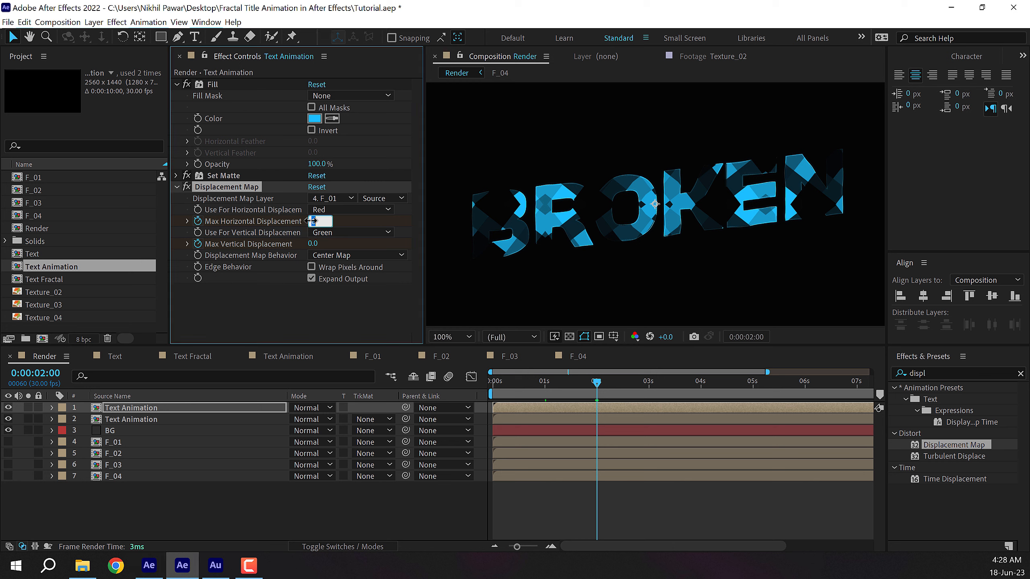
pyautogui.write('5')
pyautogui.click(313, 243)
pyautogui.write('5')
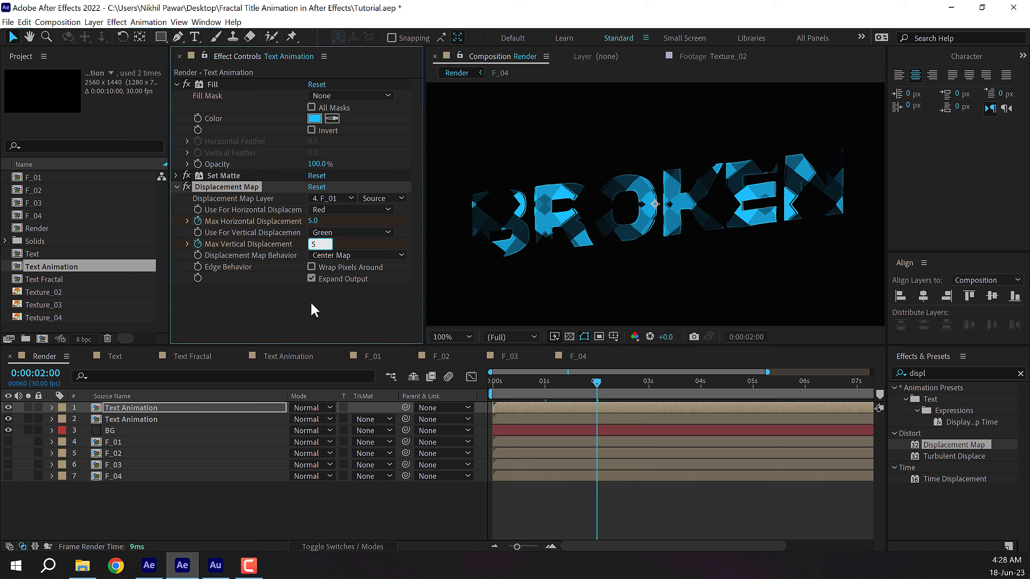
pyautogui.click(313, 306)
# At 0:00:03:00, set Max Horizontal and Max Vertical Displacement to 8 and check the animation along the timeline.
pyautogui.click(648, 392)
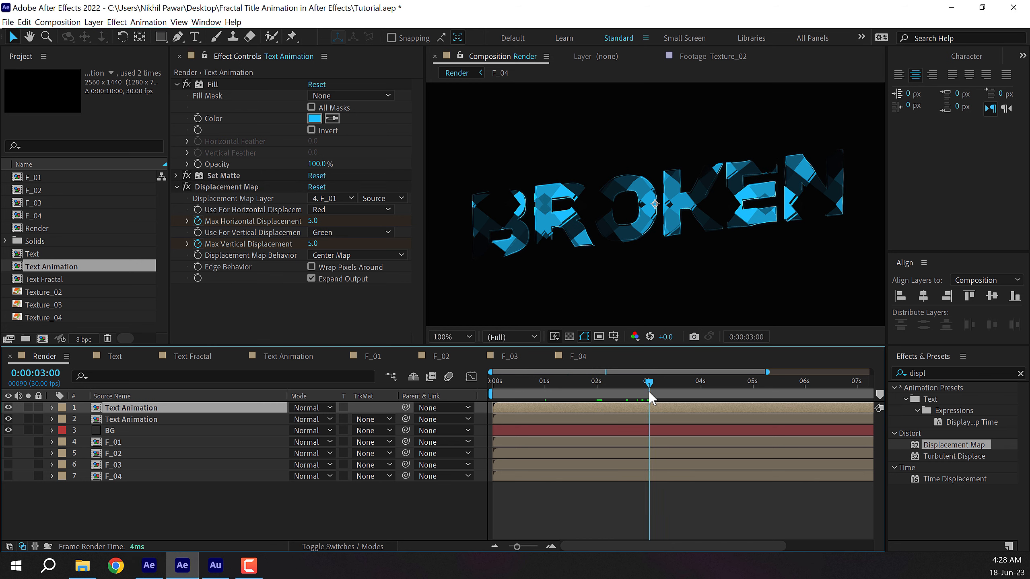
pyautogui.click(312, 221)
pyautogui.write('8')
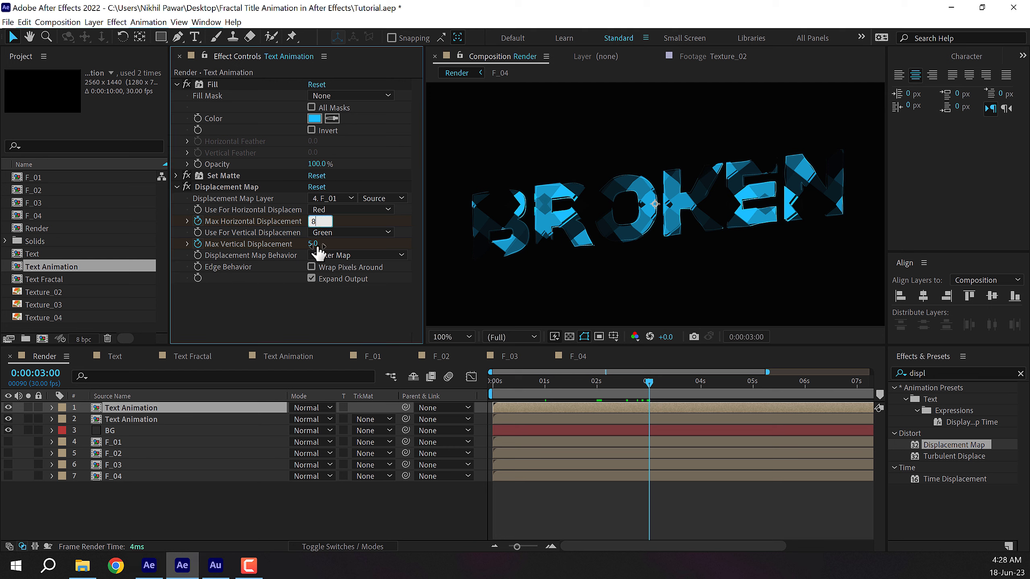
pyautogui.click(313, 243)
pyautogui.write('8')
pyautogui.click(329, 305)
pyautogui.moveTo(516, 384); pyautogui.dragTo(620, 354)
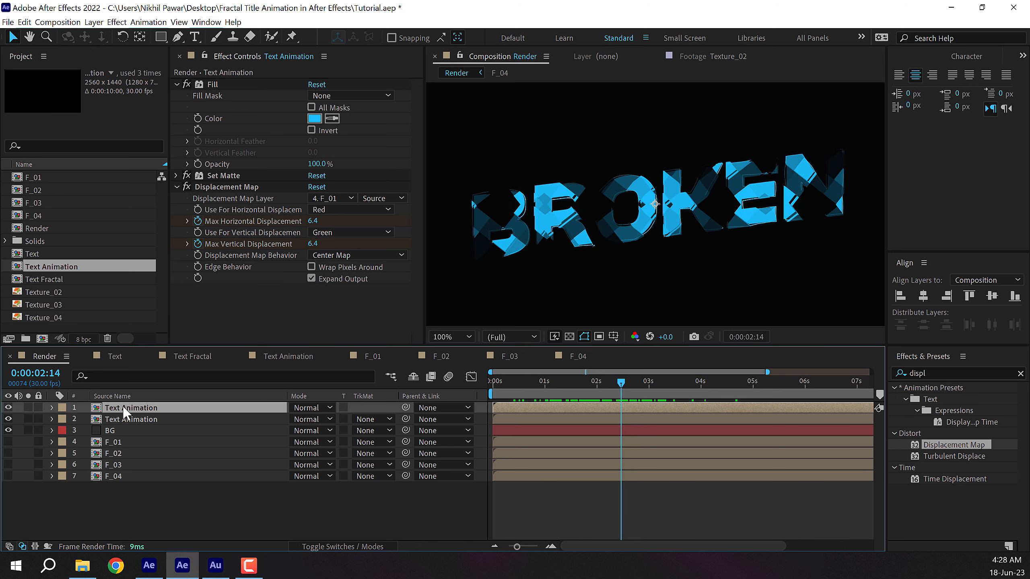
# Duplicate the top Text Animation layer and make the copy's Set Matte take its matte from F_02.
pyautogui.hotkey('ctrl', 'd')
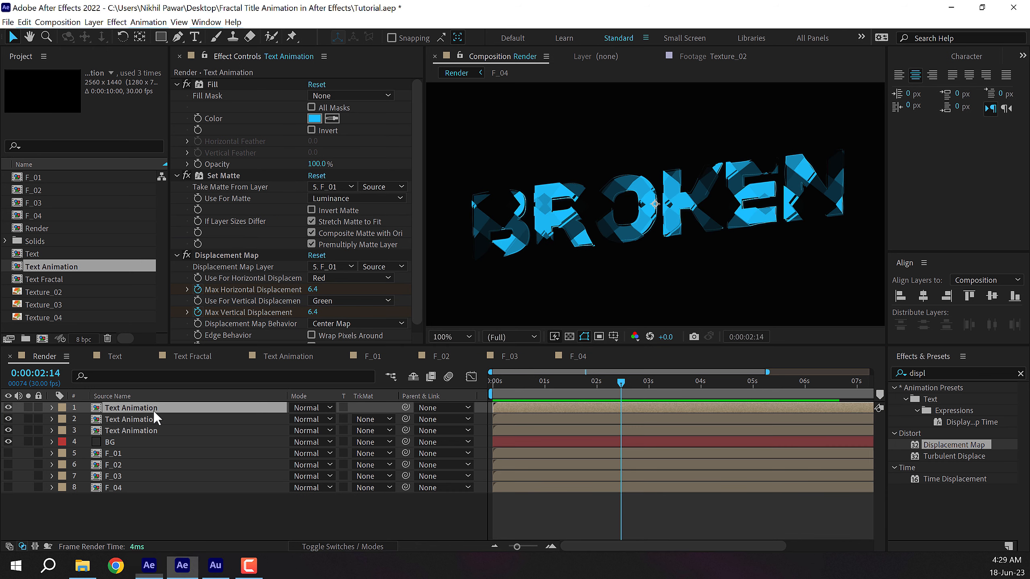
pyautogui.click(336, 187)
pyautogui.click(352, 275)
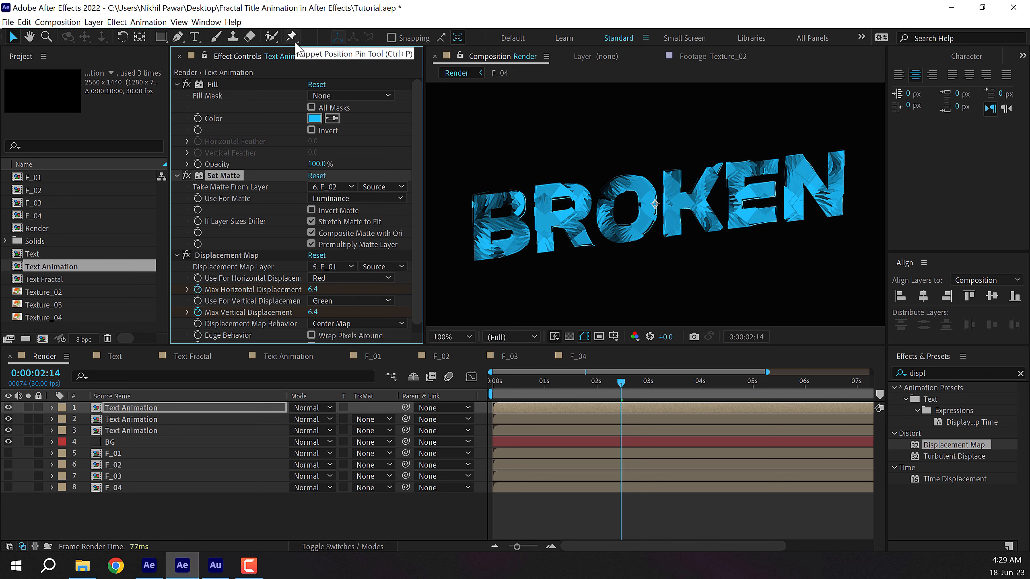
# Change the Fill color of the new top Text Animation layer to the slightly deeper blue 1DA4FF.
pyautogui.click(314, 117)
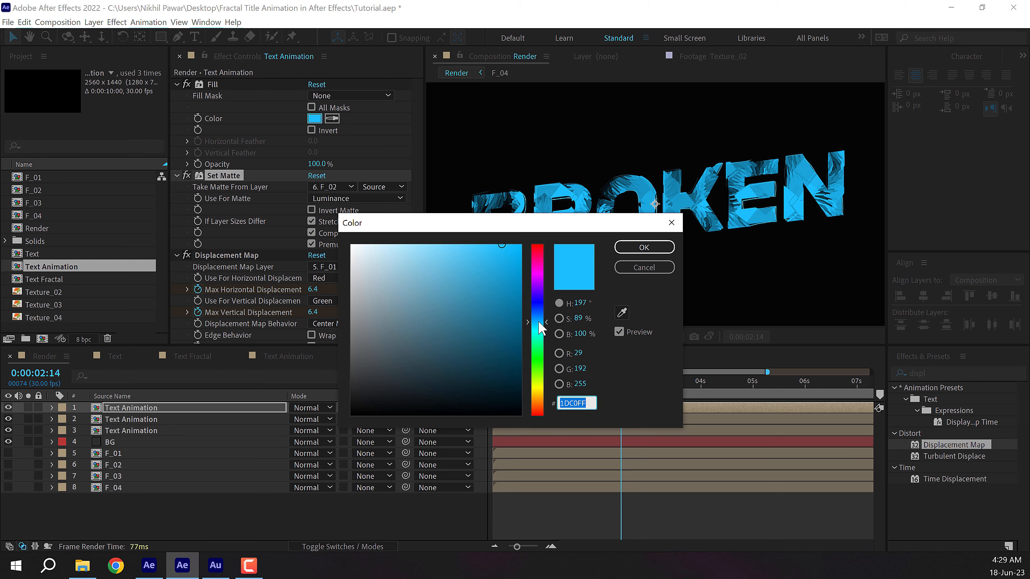
pyautogui.moveTo(539, 323); pyautogui.dragTo(539, 319)
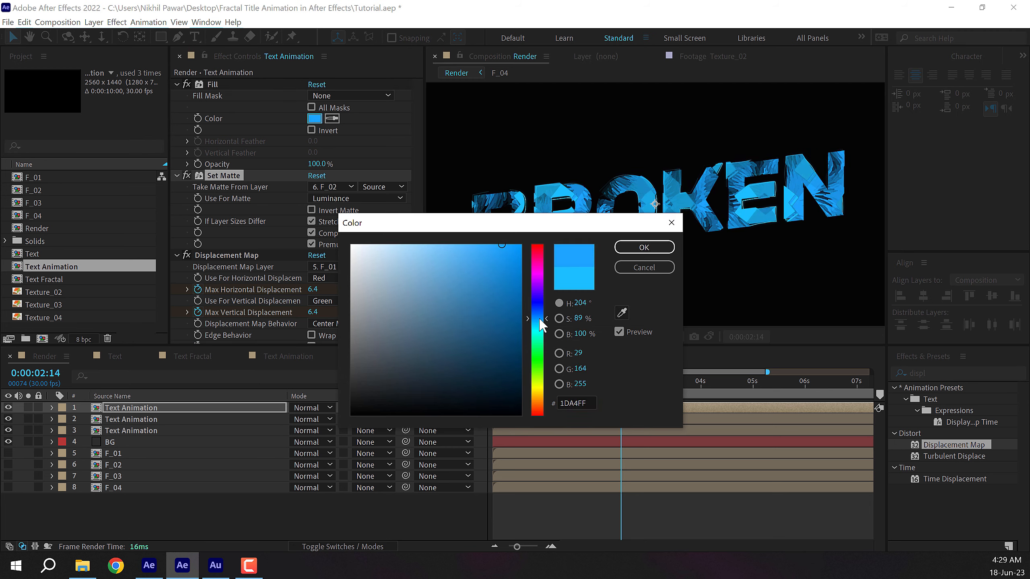
pyautogui.click(644, 247)
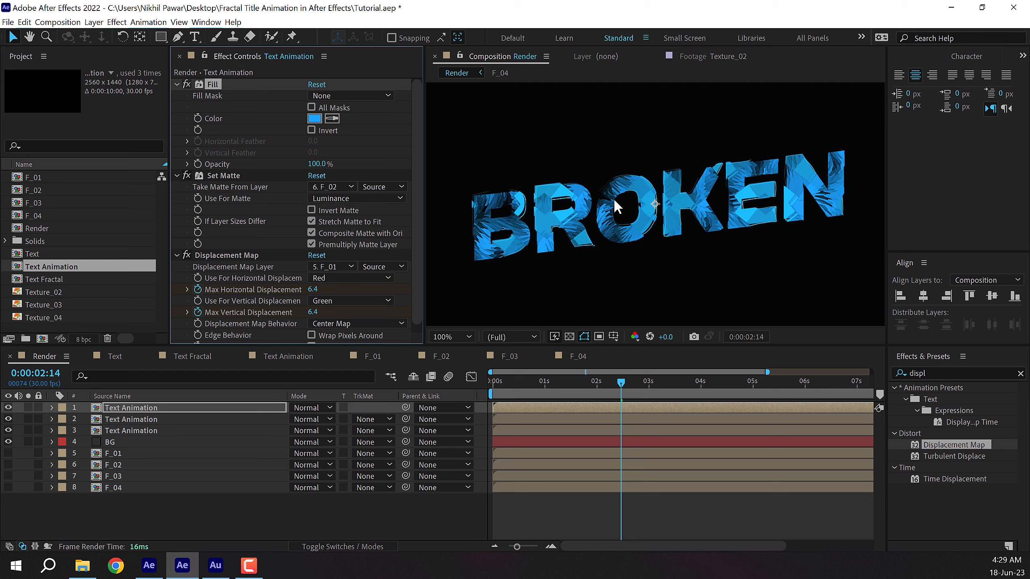
# Add a Turbulent Displace effect to the top Text Animation layer.
pyautogui.scroll(-1, 300, 284)
pyautogui.click(131, 409)
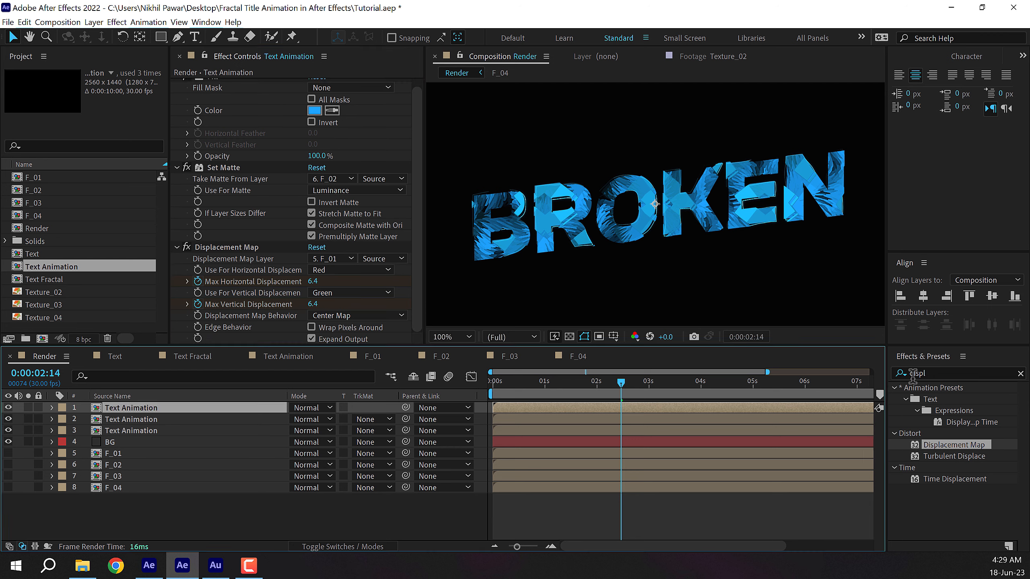
pyautogui.doubleClick(942, 373)
pyautogui.write('t')
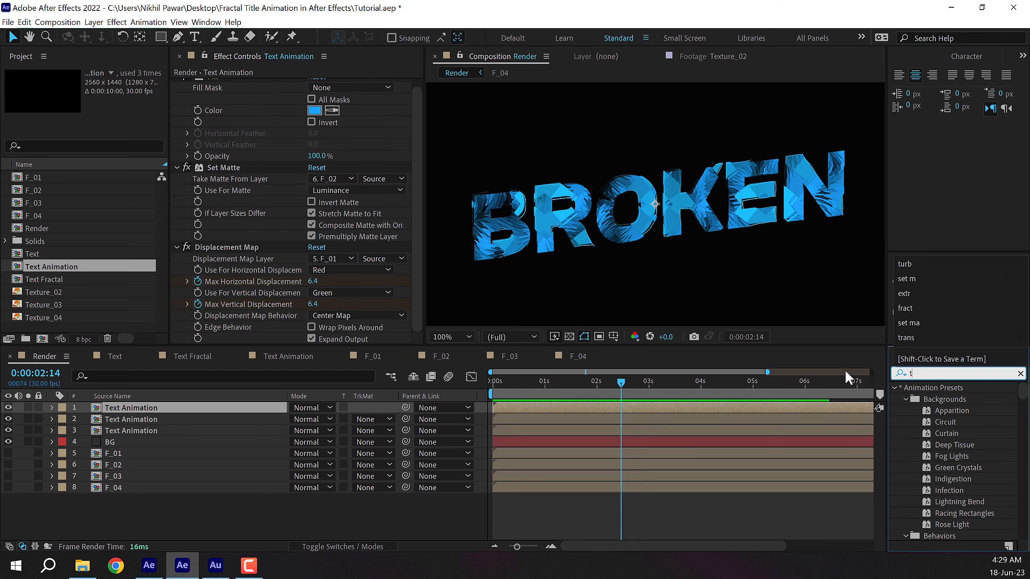
pyautogui.write('urb')
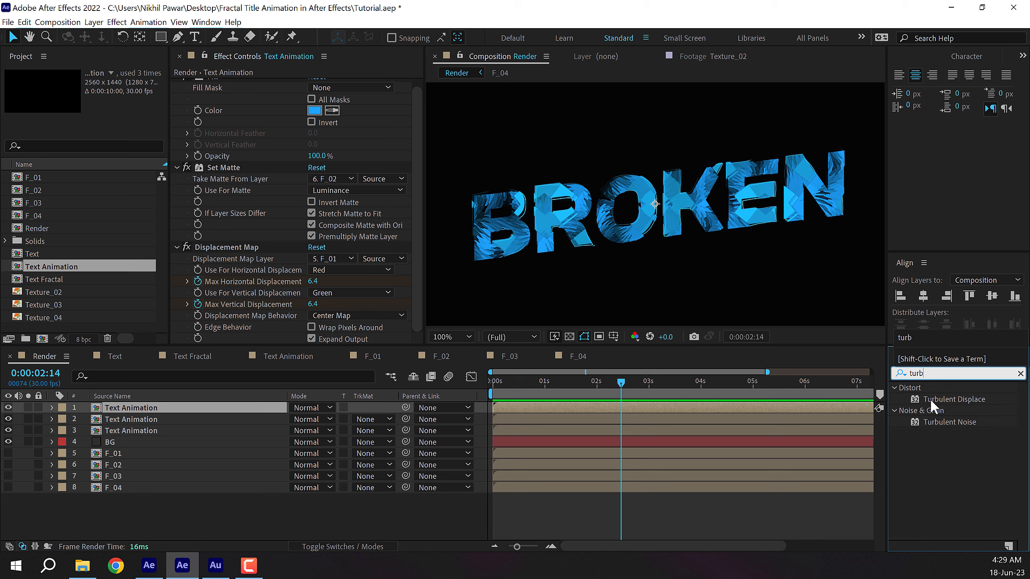
pyautogui.moveTo(930, 399); pyautogui.dragTo(134, 430)
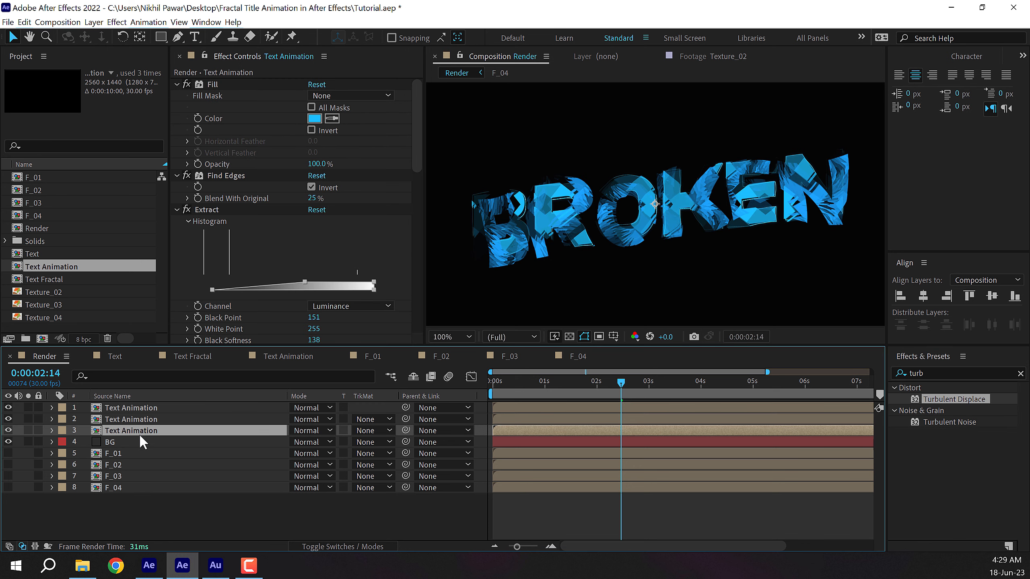
# Copy the configured Turbulent Displace effect from the lowest Text Animation layer onto the top one and check the motion along the timeline.
pyautogui.click(177, 210)
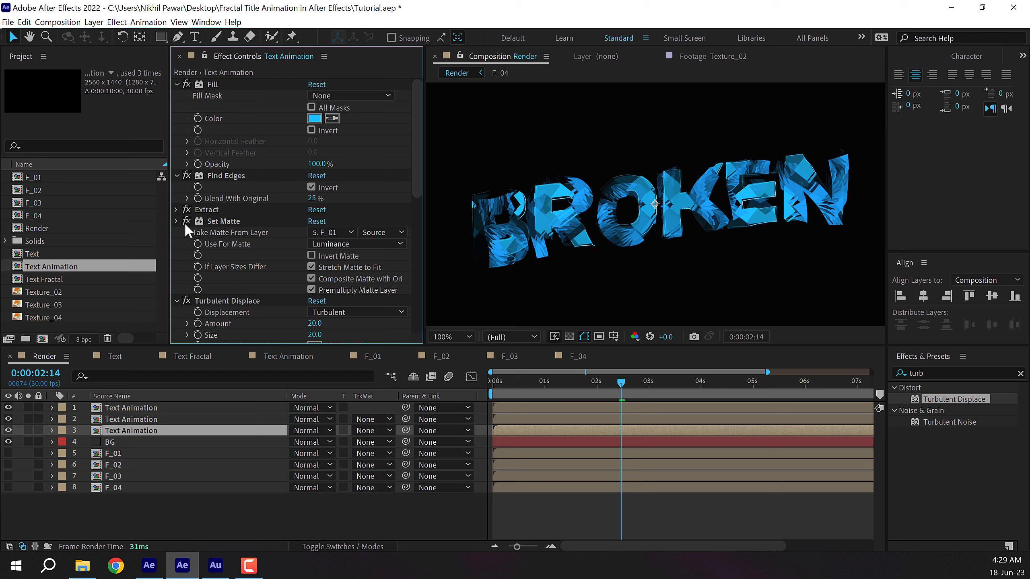
pyautogui.click(175, 221)
pyautogui.click(209, 233)
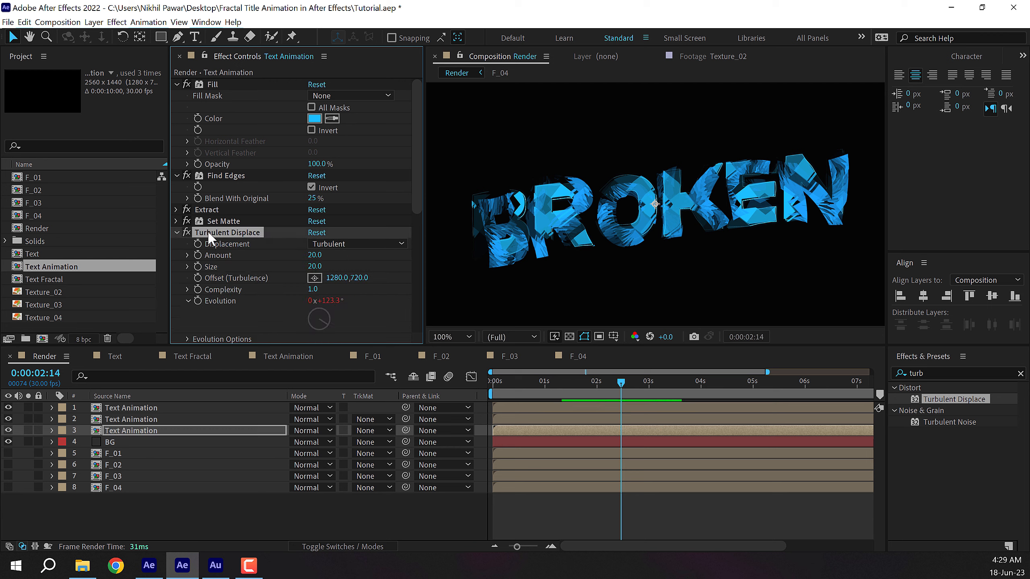
pyautogui.click(144, 413)
pyautogui.scroll(-2, 224, 213)
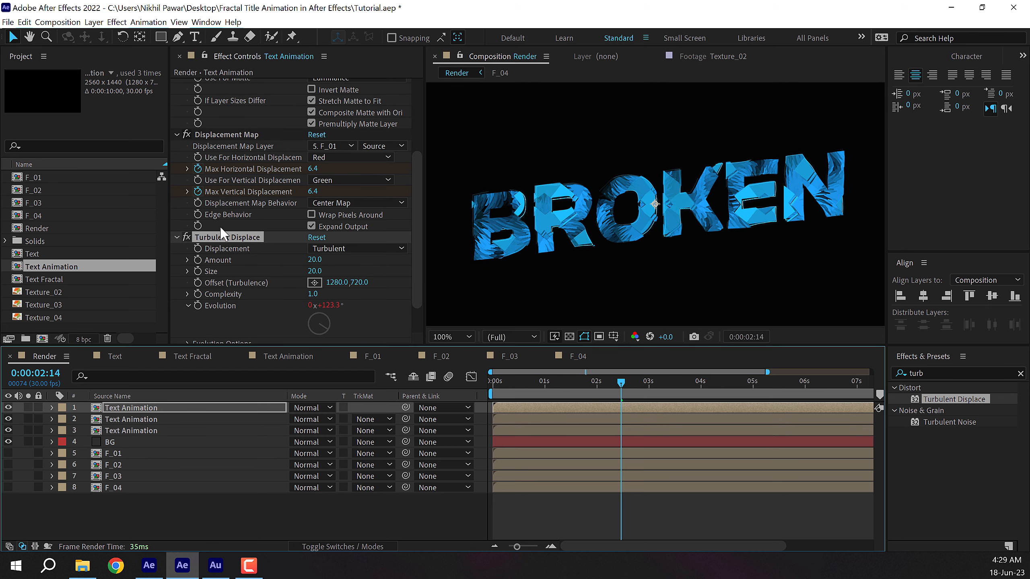
pyautogui.scroll(-1, 223, 220)
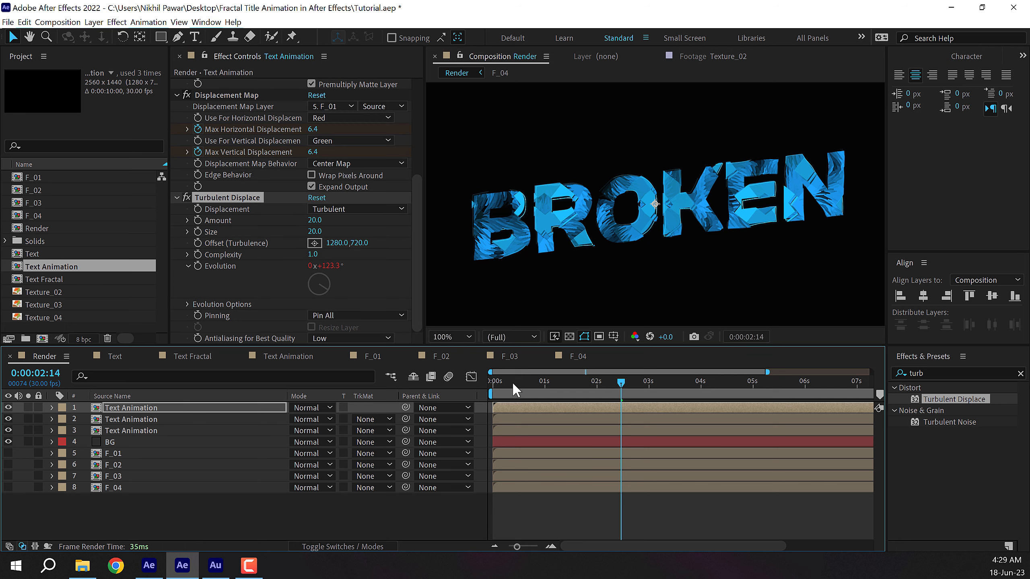
pyautogui.moveTo(511, 382); pyautogui.dragTo(578, 373)
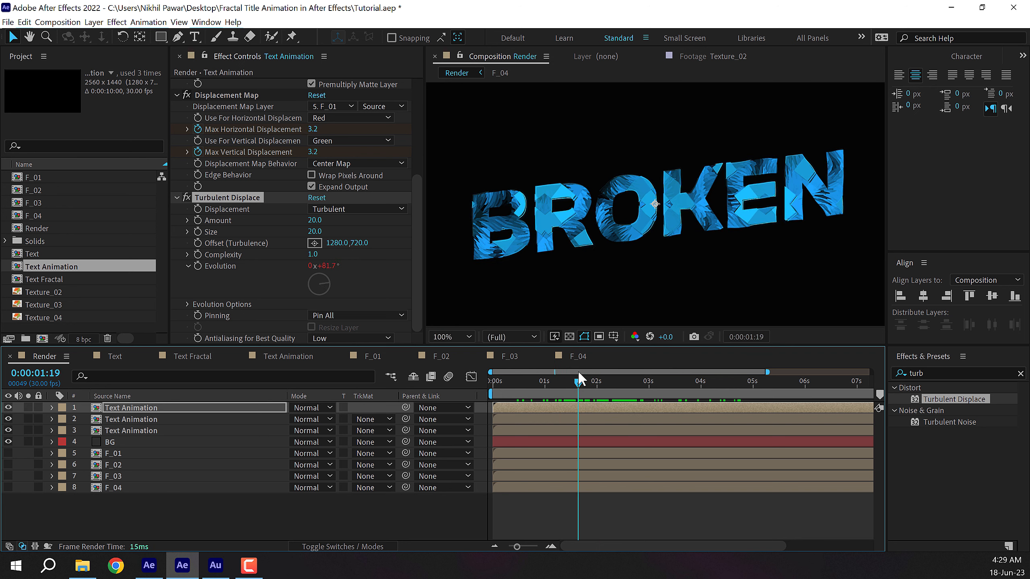
# Duplicate the top Text Animation layer and change the copy's Fill color to the deeper blue 1D6DFF.
pyautogui.click(178, 409)
pyautogui.hotkey('ctrl', 'd')
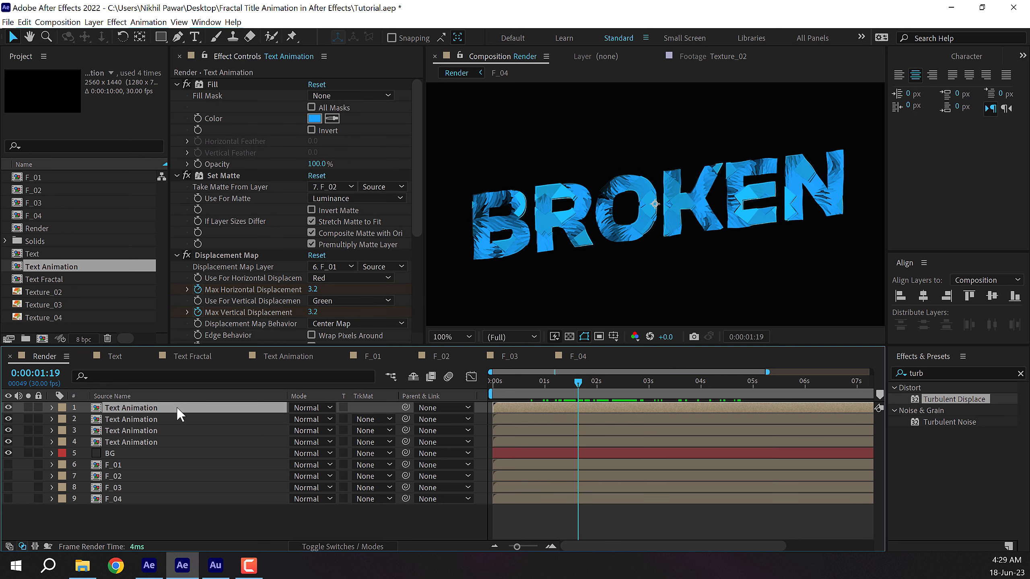
pyautogui.click(314, 118)
pyautogui.click(536, 313)
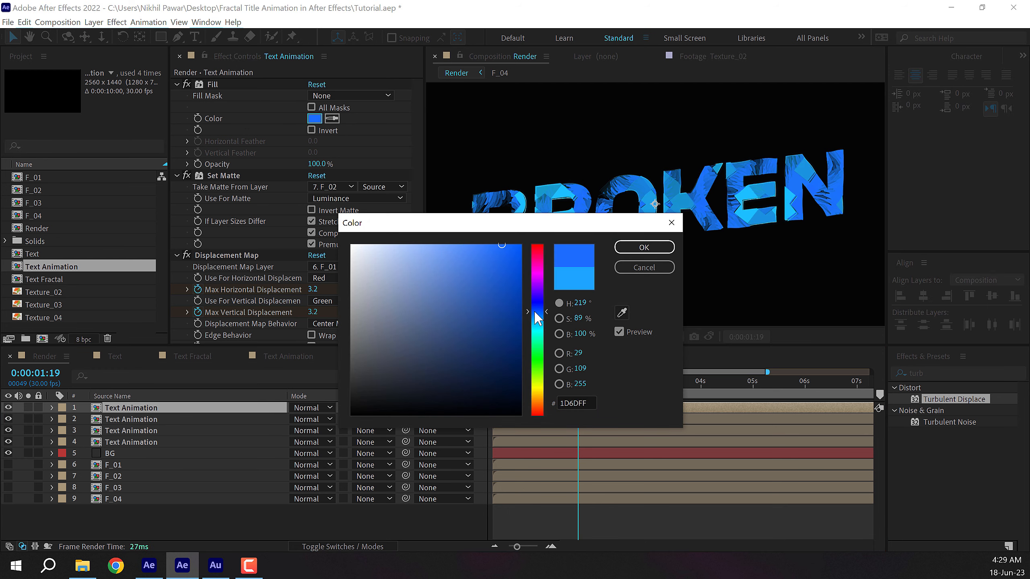
pyautogui.click(663, 248)
# Collapse the new copy's Displacement Map settings and delete its Turbulent Displace effect.
pyautogui.click(176, 255)
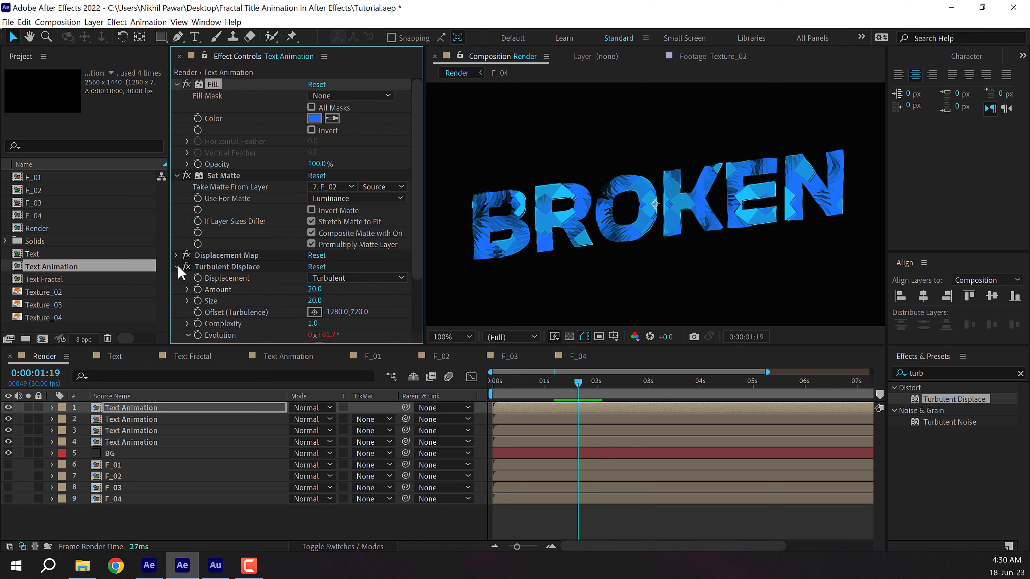
pyautogui.click(177, 266)
pyautogui.click(214, 268)
pyautogui.press('Delete')
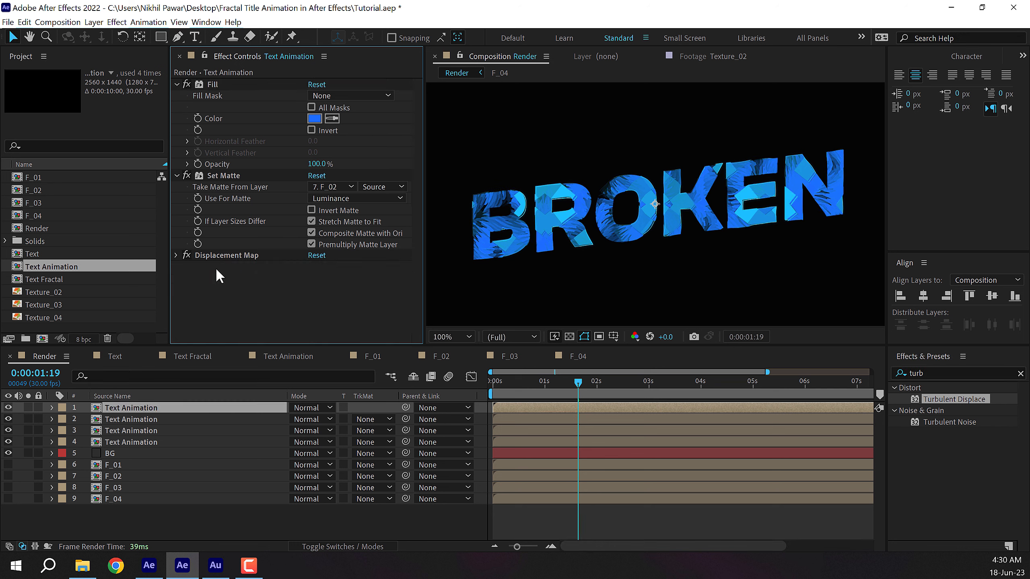
# Duplicate the top Text Animation layer and set the copy's Set Matte source to F_03.
pyautogui.click(146, 409)
pyautogui.hotkey('ctrl', 'd')
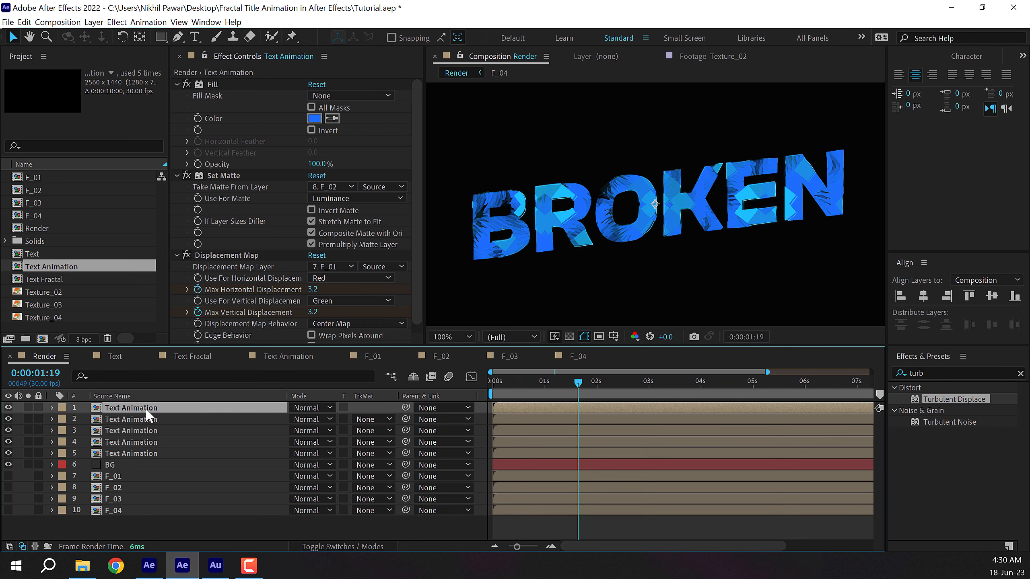
pyautogui.hotkey('alt', 'Tab')
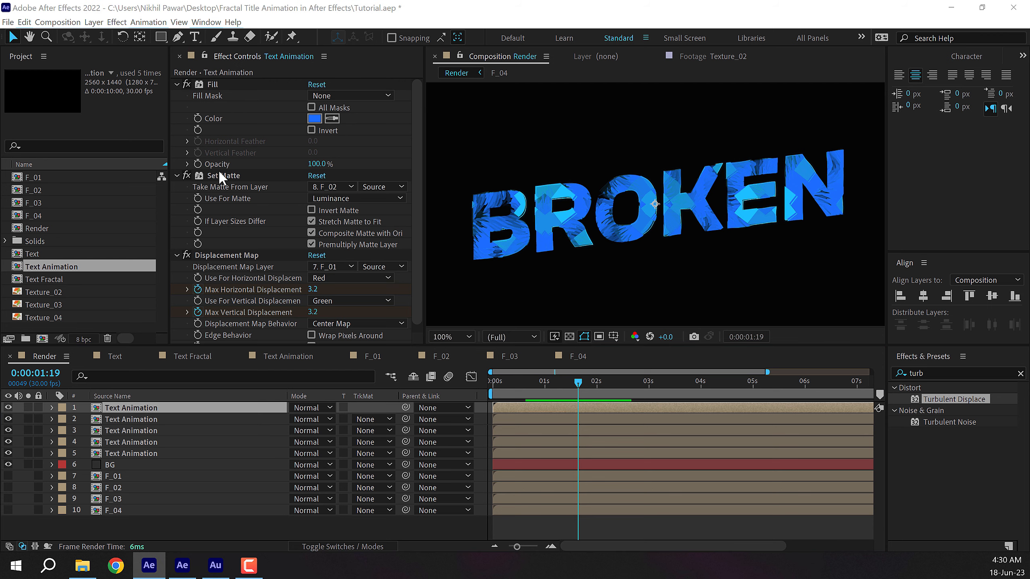
pyautogui.click(332, 187)
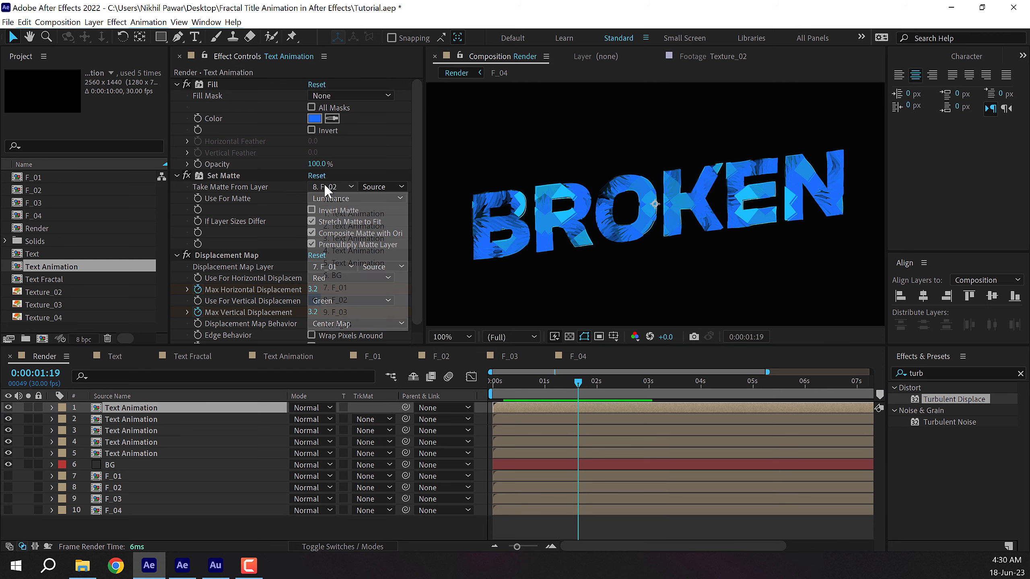
pyautogui.click(337, 313)
# Remove the copy's Displacement Map keyframes, use F_03 as the map layer and set both maximum displacements to 50.
pyautogui.click(198, 289)
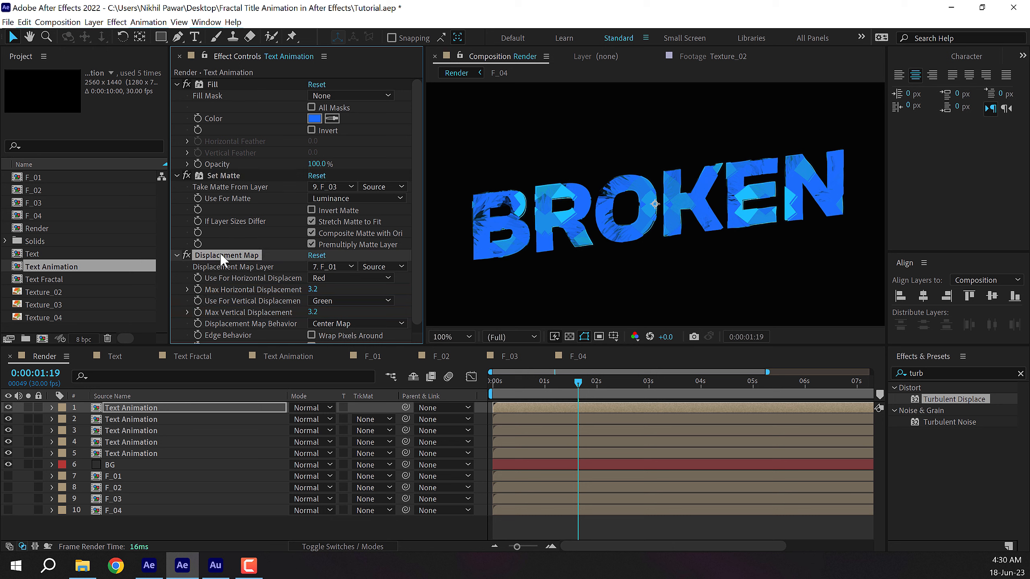
pyautogui.scroll(-1, 227, 219)
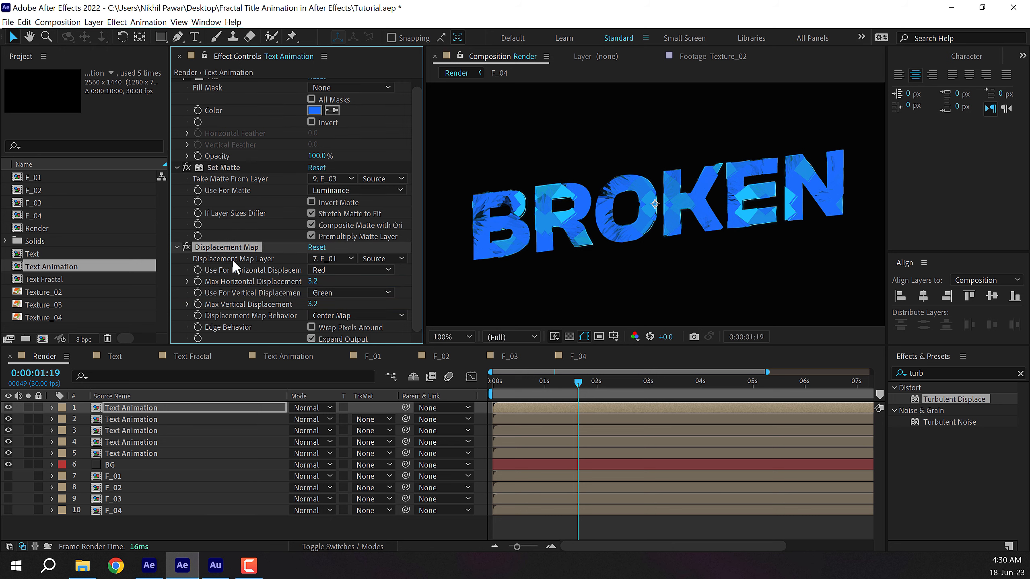
pyautogui.click(329, 259)
pyautogui.click(341, 381)
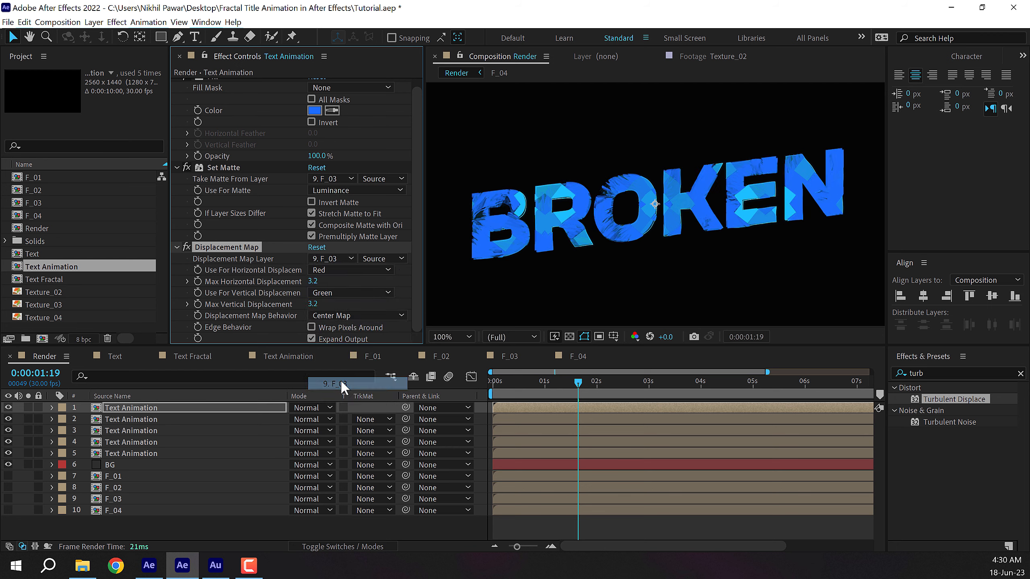
pyautogui.click(317, 283)
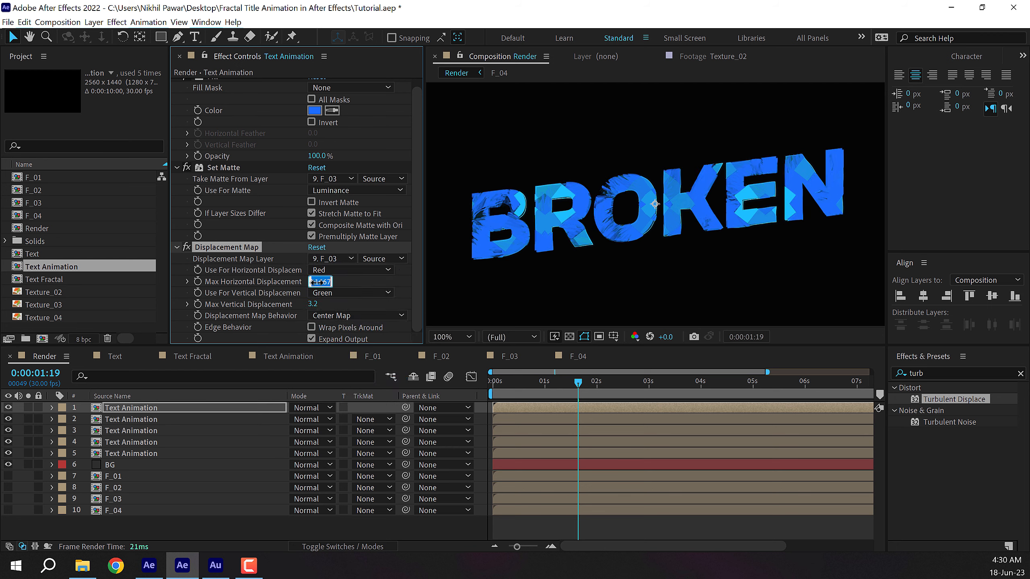
pyautogui.press('BackSpace')
pyautogui.click(314, 304)
pyautogui.write('50')
pyautogui.press('Return')
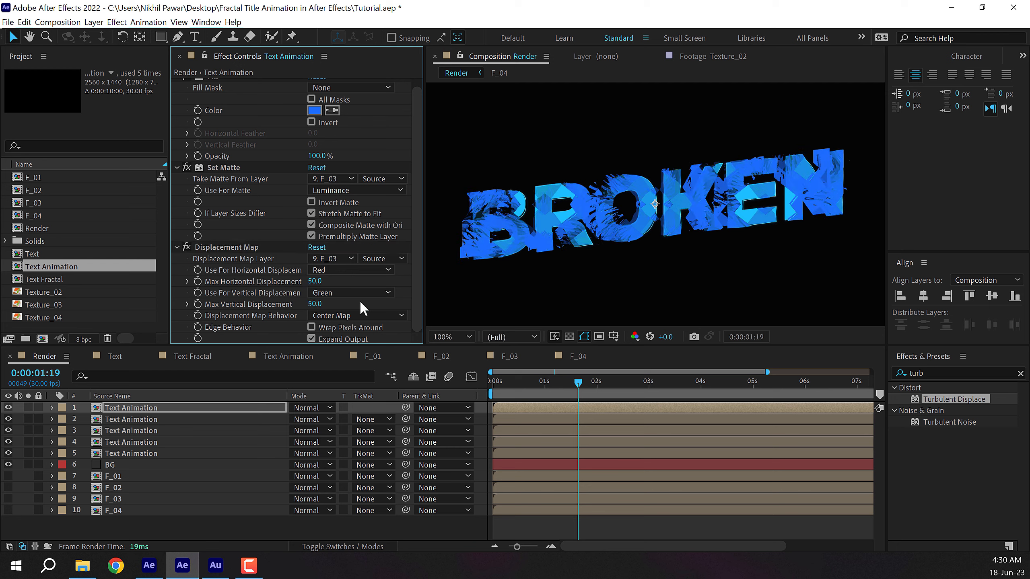
# Duplicate the Displacement Map effect and set the duplicate's maximum horizontal and vertical displacement to -50.
pyautogui.moveTo(231, 247); pyautogui.dragTo(232, 245)
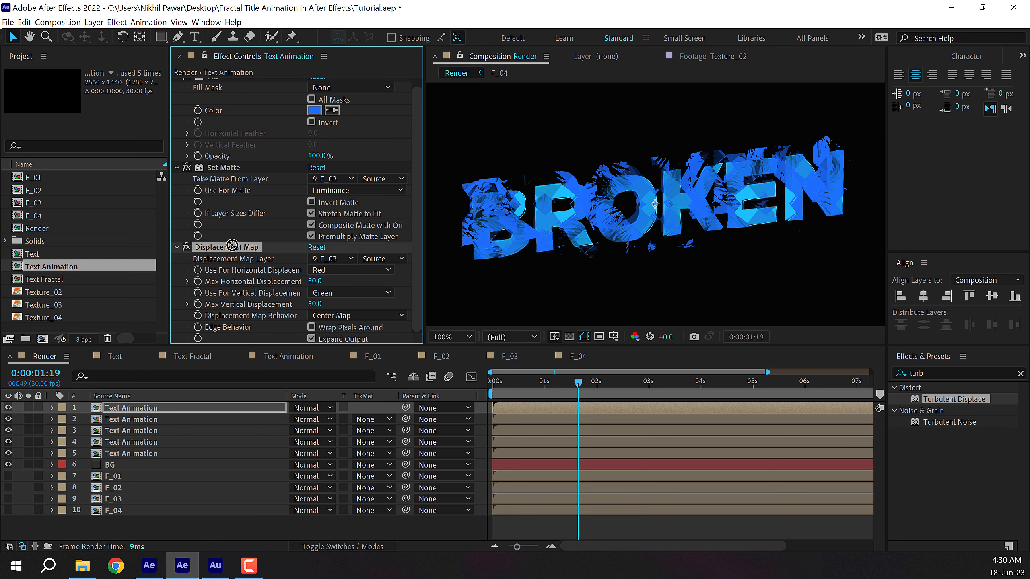
pyautogui.hotkey('ctrl', 'd')
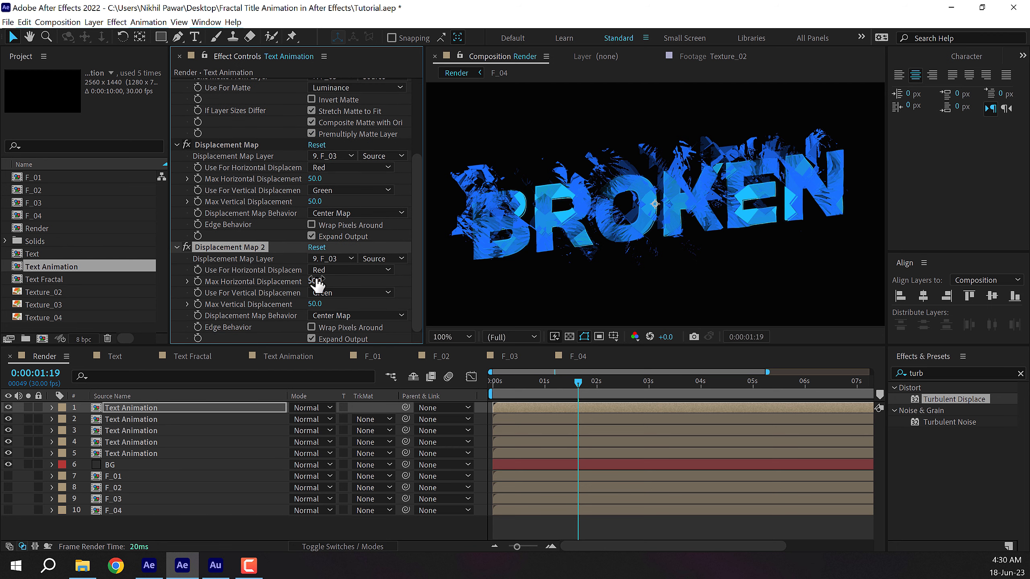
pyautogui.click(315, 281)
pyautogui.write('-50')
pyautogui.click(315, 303)
pyautogui.write('-50')
pyautogui.press('Return')
# Add a Glow effect to the top layer with threshold 80.8% and radius 143, lower its intensity, and scrub back to 0:00:01:06.
pyautogui.click(917, 373)
pyautogui.write('glow')
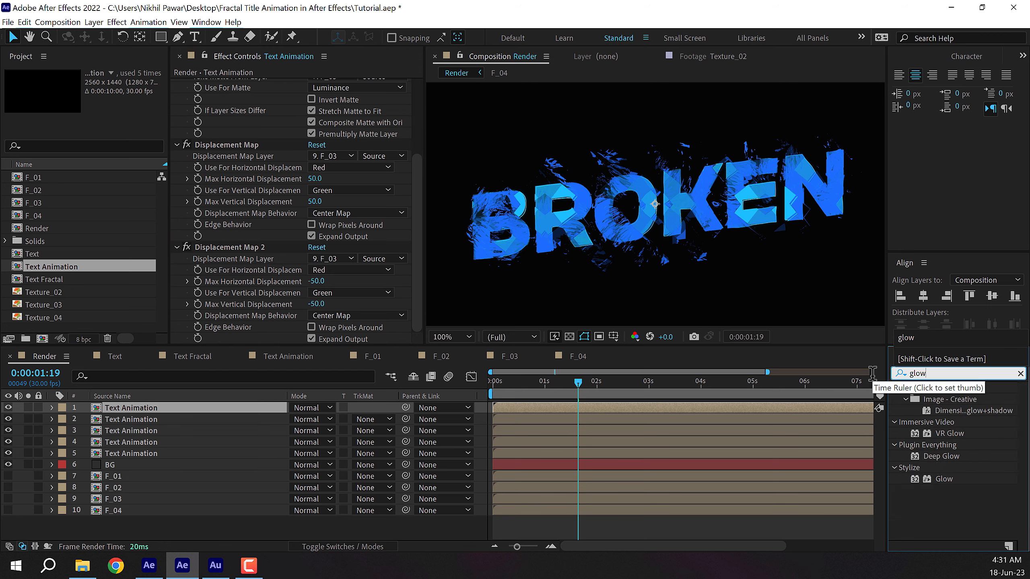
pyautogui.doubleClick(943, 479)
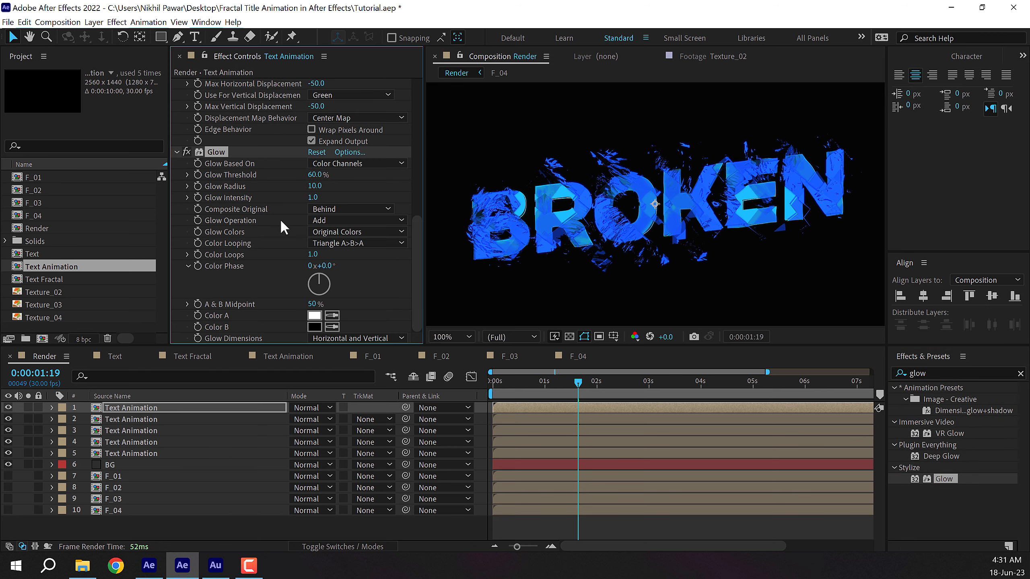
pyautogui.moveTo(314, 186); pyautogui.dragTo(381, 169)
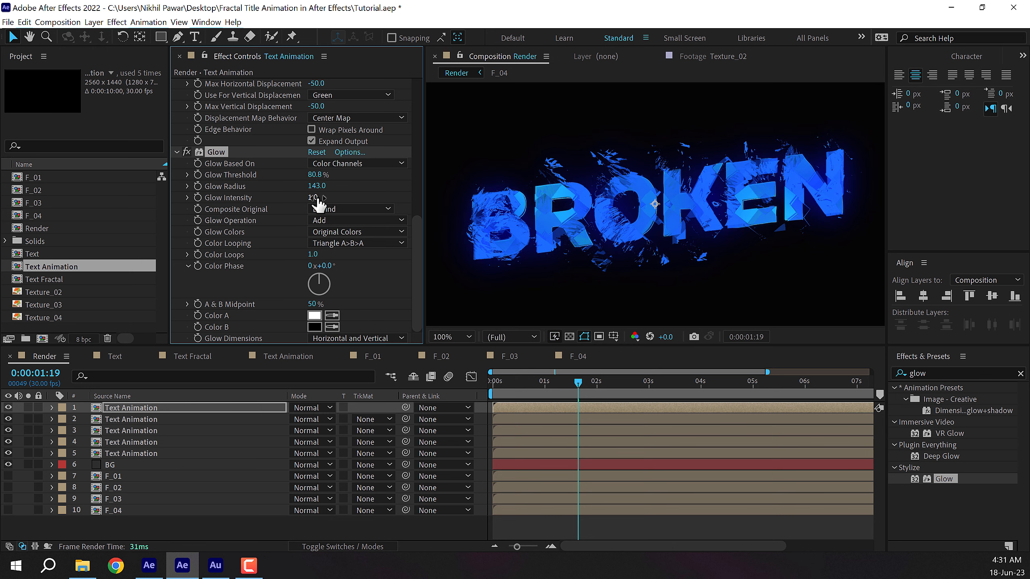
pyautogui.moveTo(313, 197); pyautogui.dragTo(294, 197)
pyautogui.moveTo(576, 379)
pyautogui.mouseDown()
pyautogui.moveTo(515, 383)
pyautogui.moveTo(638, 386)
pyautogui.moveTo(512, 384)
pyautogui.moveTo(568, 385)
pyautogui.moveTo(556, 385)
pyautogui.mouseUp()
# Duplicate the lowest Text Animation outline layer and move the copy to the top of the layer stack.
pyautogui.click(127, 453)
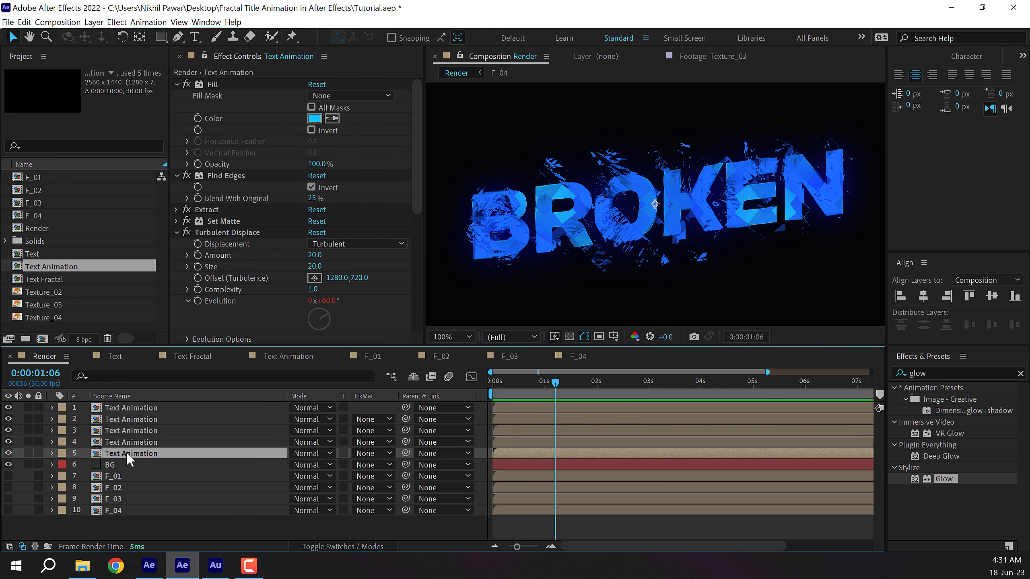
pyautogui.hotkey('ctrl', 'd')
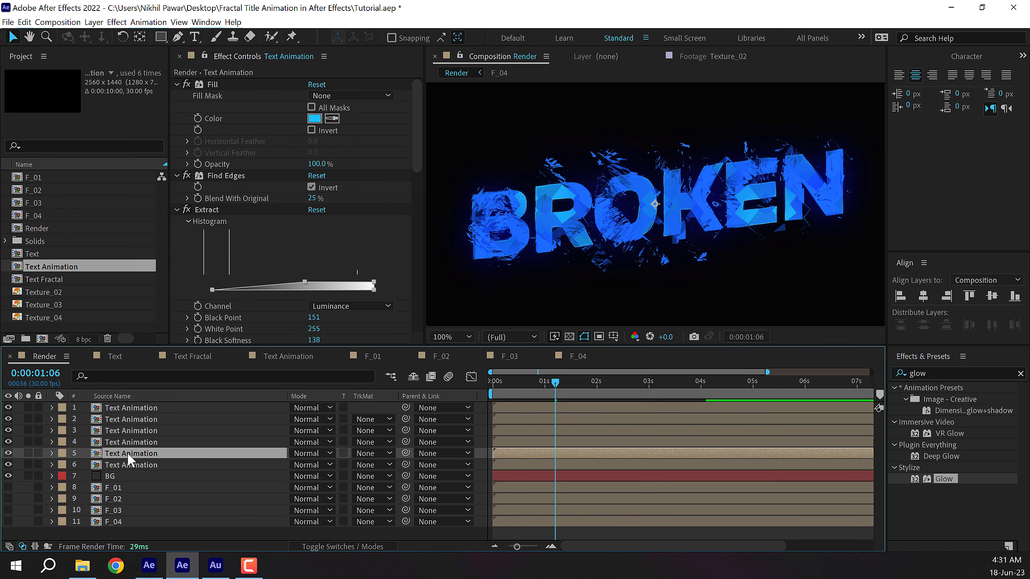
pyautogui.moveTo(130, 456); pyautogui.dragTo(146, 398)
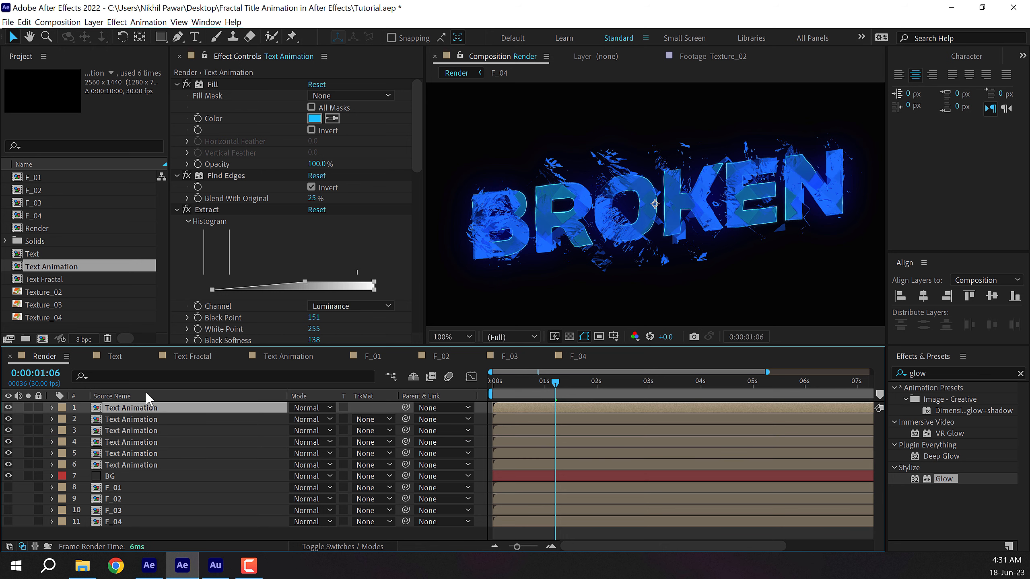
# Change the top outline copy's Fill color to purple and shift the layer slightly up and left in the composition.
pyautogui.click(313, 118)
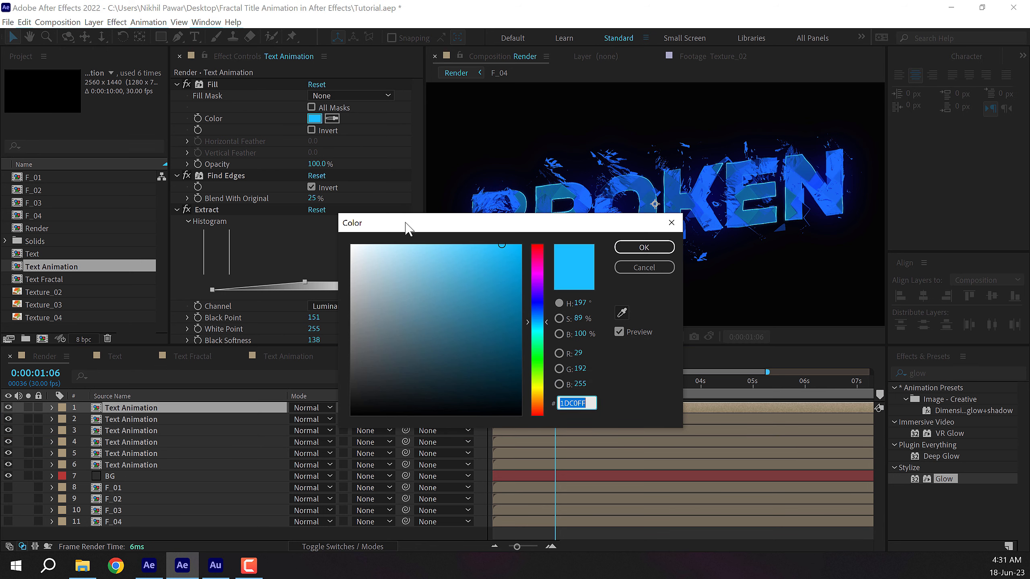
pyautogui.click(538, 286)
pyautogui.click(644, 247)
pyautogui.scroll(2, 605, 228)
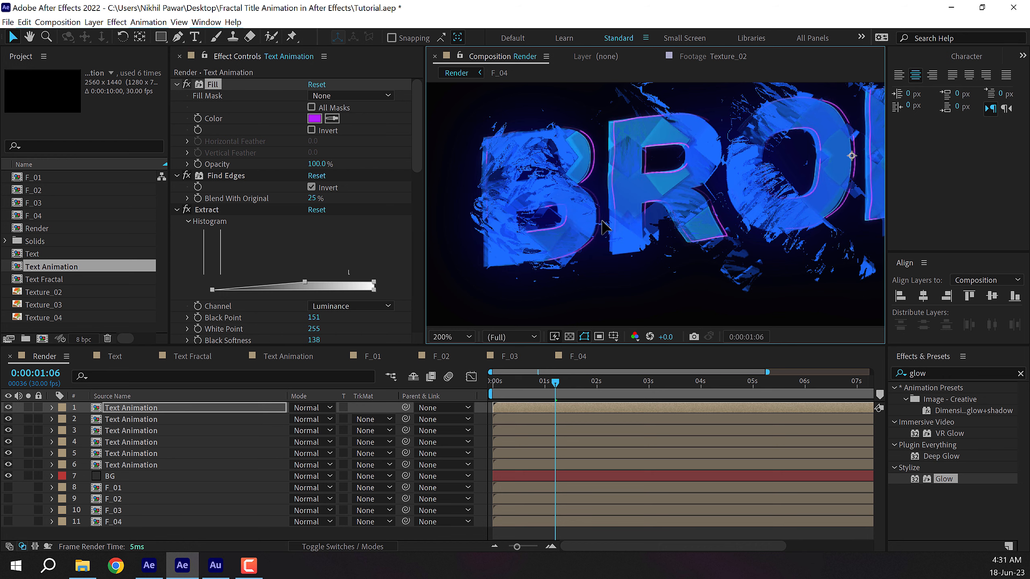
pyautogui.moveTo(603, 227); pyautogui.dragTo(593, 222)
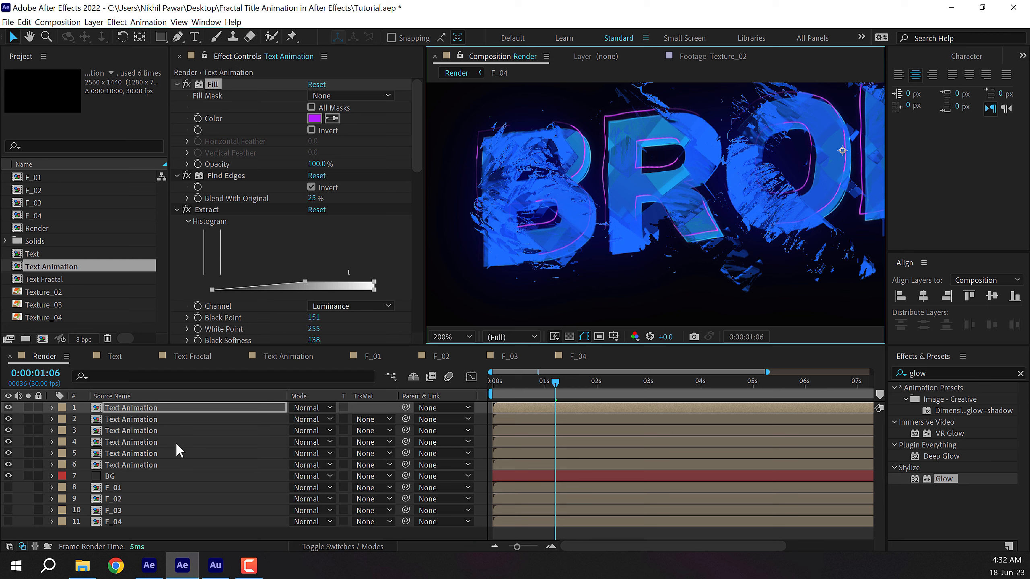
# Nudge the lower Text Animation layers slightly so their outlines and fills are offset from each other.
pyautogui.click(151, 466)
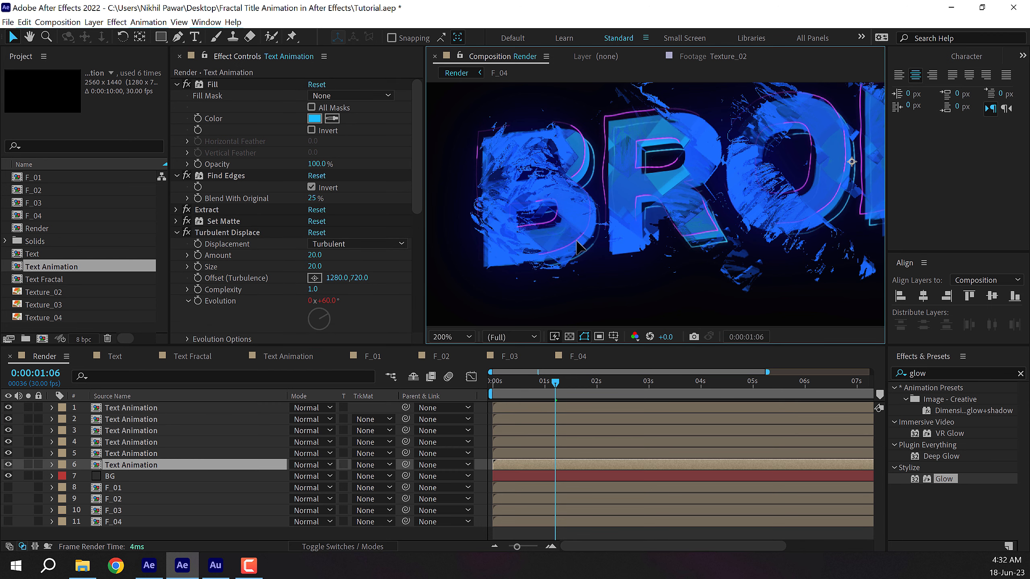
pyautogui.press('Return')
pyautogui.click(154, 453)
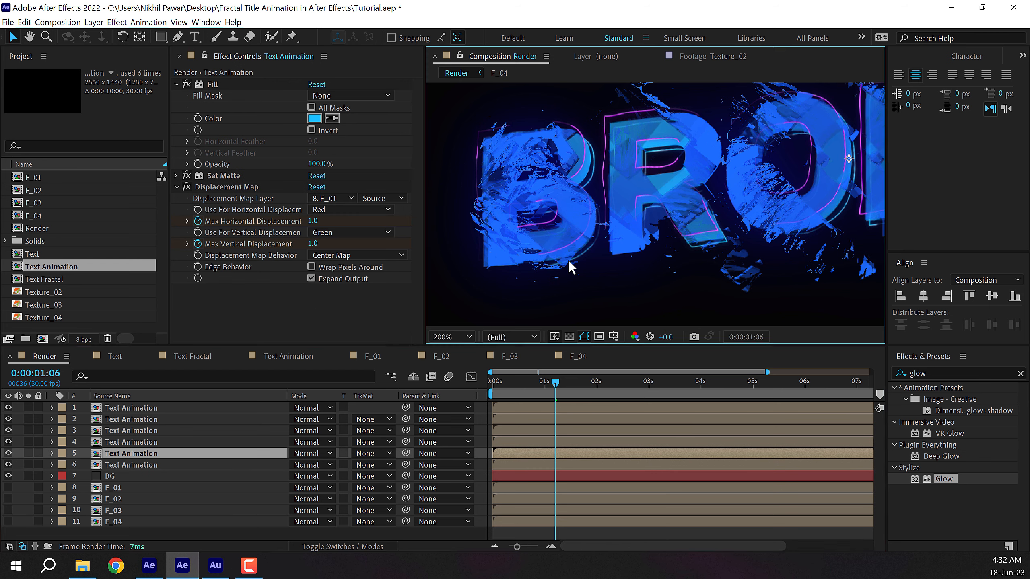
pyautogui.click(145, 442)
pyautogui.scroll(-1, 742, 224)
pyautogui.moveTo(741, 224); pyautogui.dragTo(654, 239)
# Duplicate the glowing F_03 Text Animation layer, move the copy to the top and give it the Aqua label.
pyautogui.click(134, 407)
pyautogui.click(131, 420)
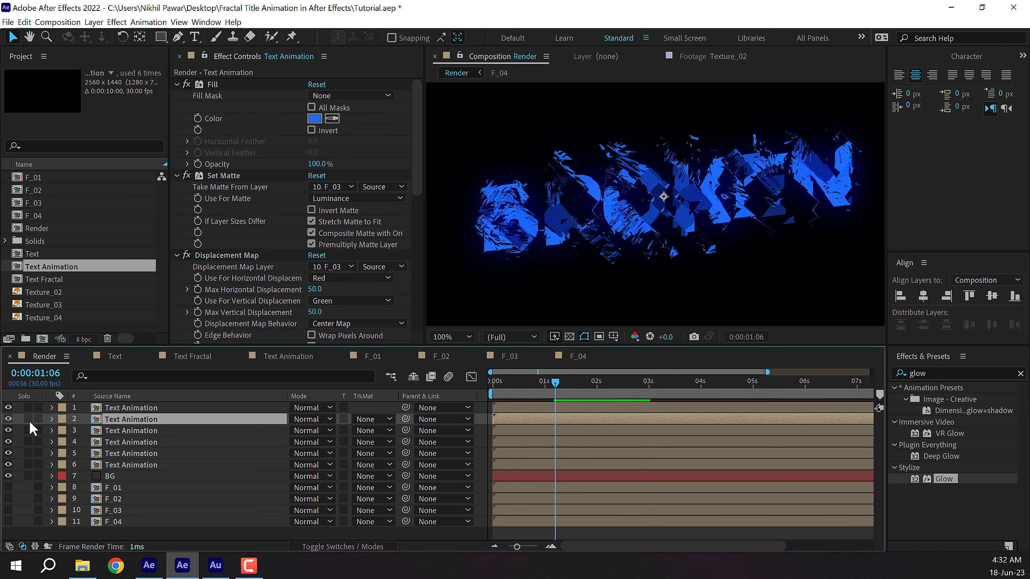
pyautogui.hotkey('ctrl', 'd')
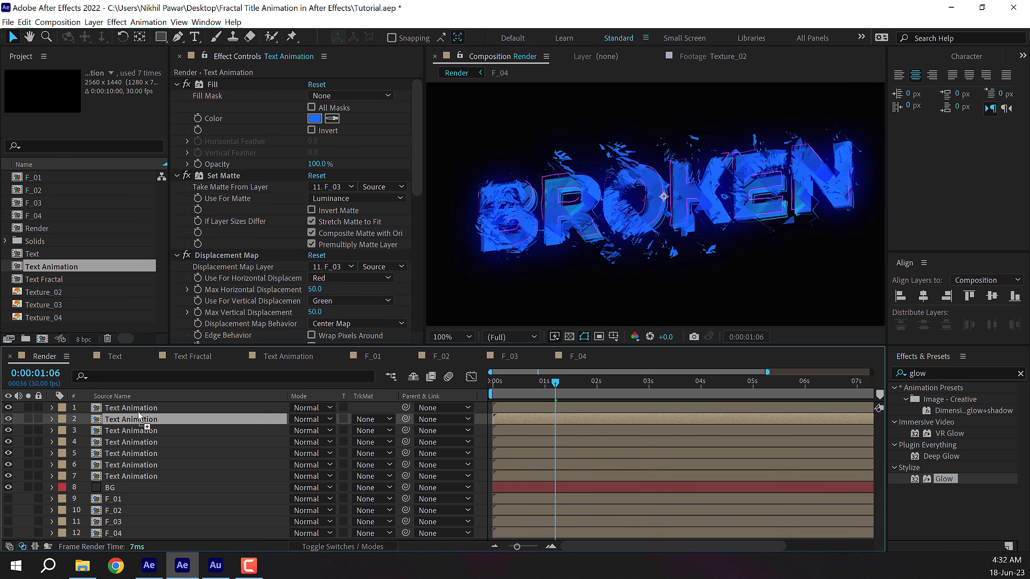
pyautogui.click(138, 403)
pyautogui.click(62, 407)
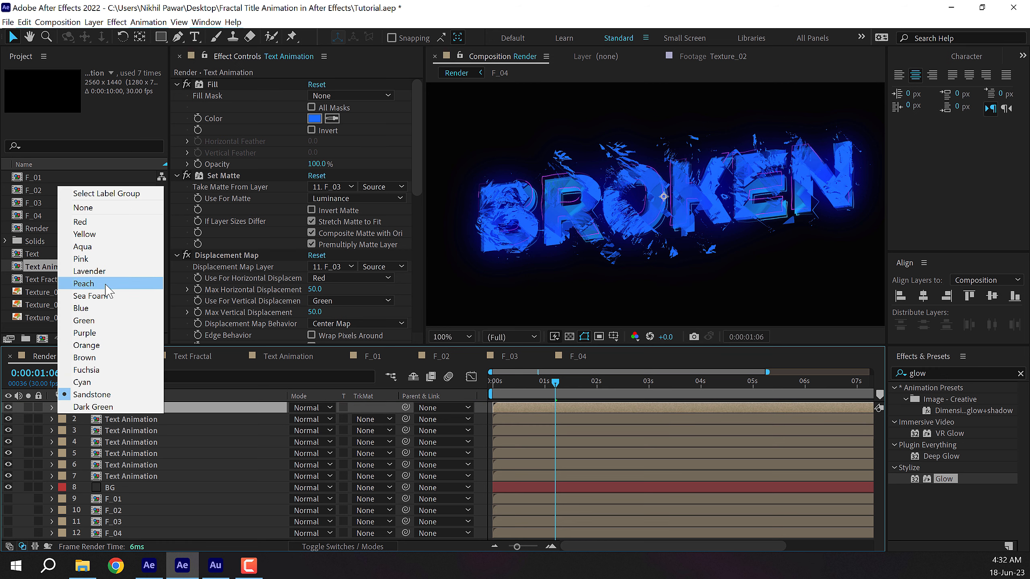
pyautogui.click(98, 247)
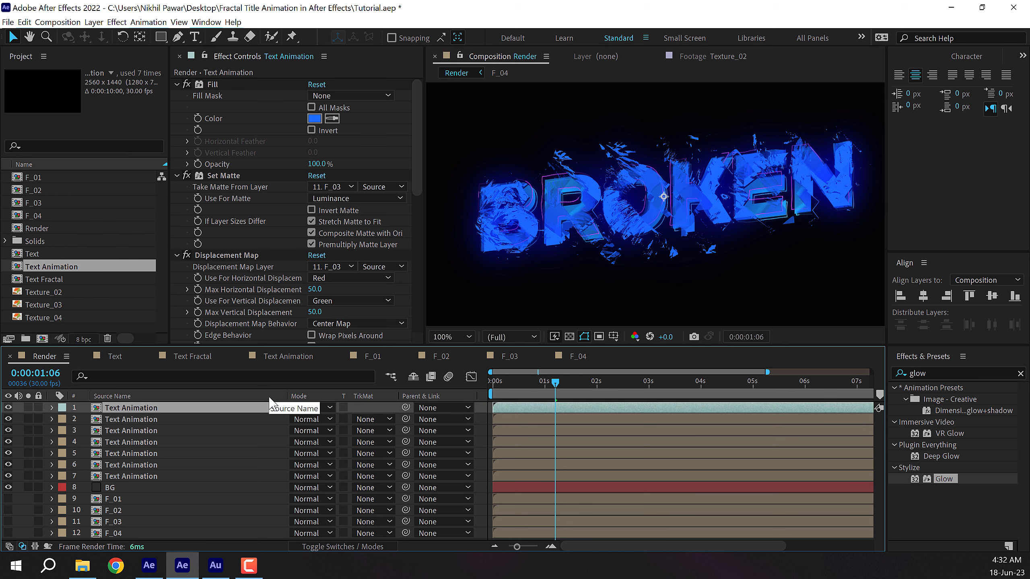
# At 0:00:03:04, change the aqua-labelled layer's Fill color to pink FF1D98.
pyautogui.moveTo(581, 400); pyautogui.dragTo(655, 392)
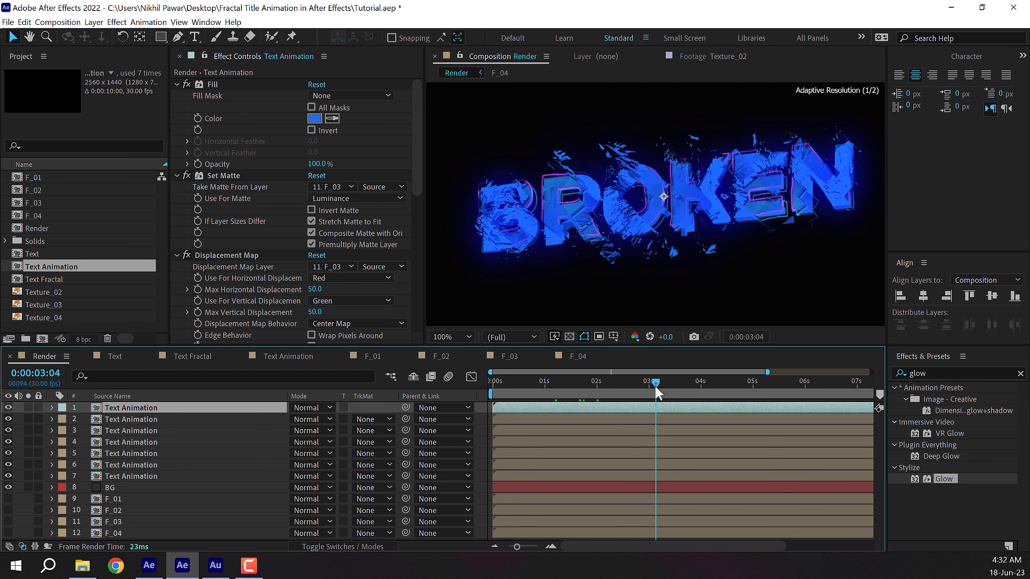
pyautogui.click(318, 119)
pyautogui.click(539, 264)
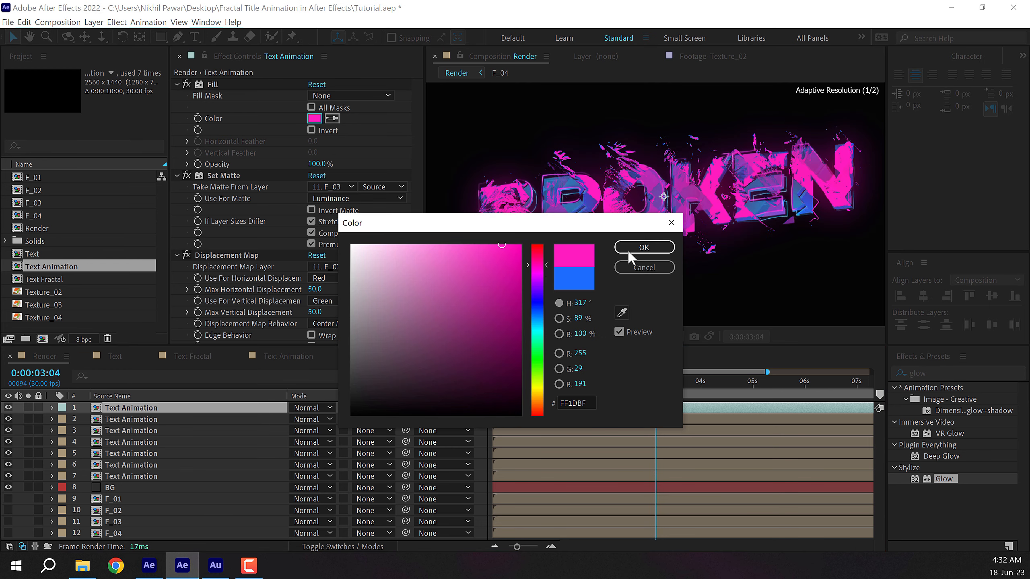
pyautogui.click(644, 247)
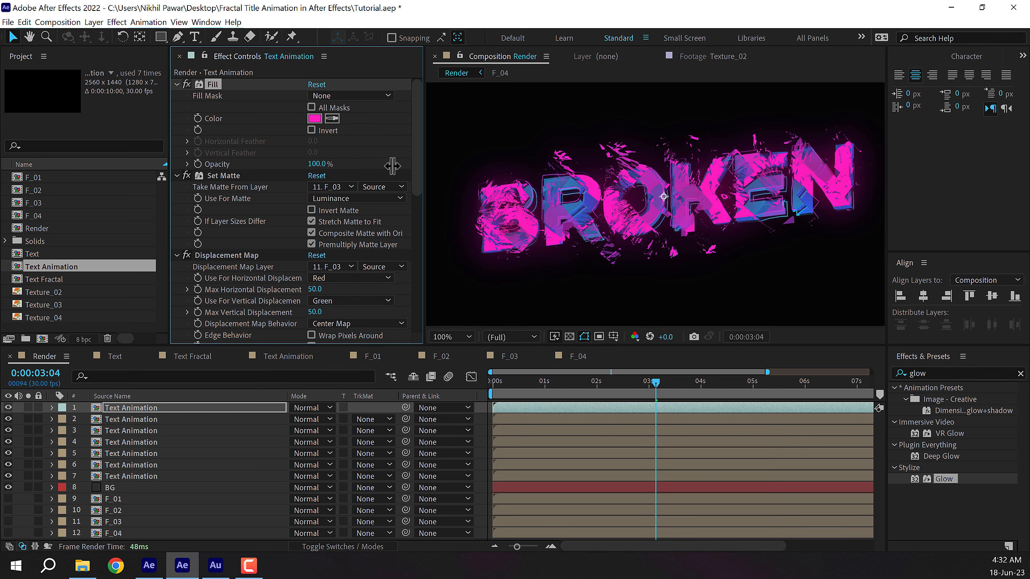
pyautogui.click(320, 120)
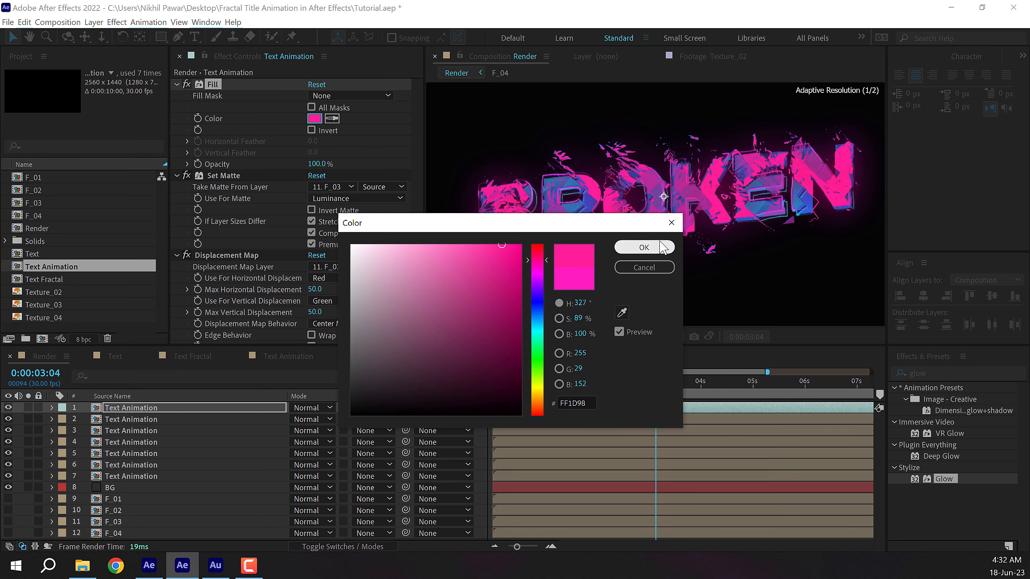
pyautogui.click(644, 247)
# Set F_04 as the source layer for both the pink layer's Set Matte and its first Displacement Map.
pyautogui.click(217, 178)
pyautogui.click(333, 187)
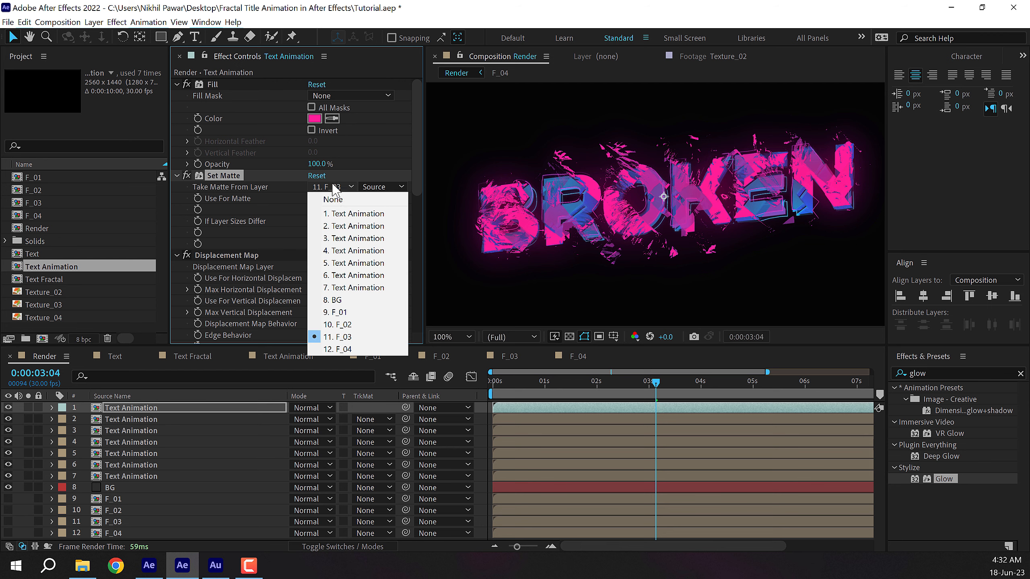
pyautogui.click(344, 350)
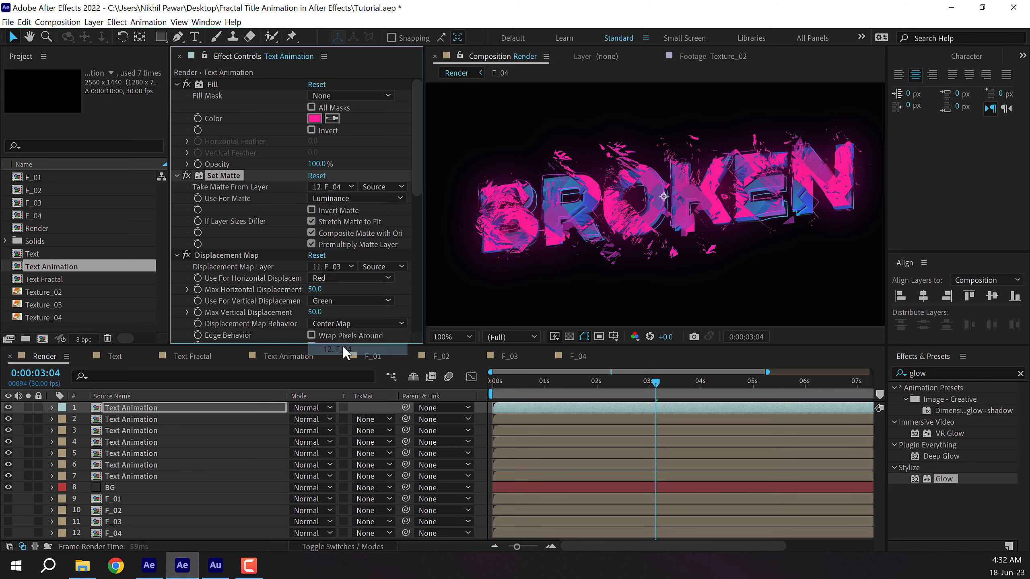
pyautogui.click(329, 267)
pyautogui.click(344, 428)
# Delete the Displacement Map 2 and Glow effects from the pink layer.
pyautogui.scroll(-3, 222, 270)
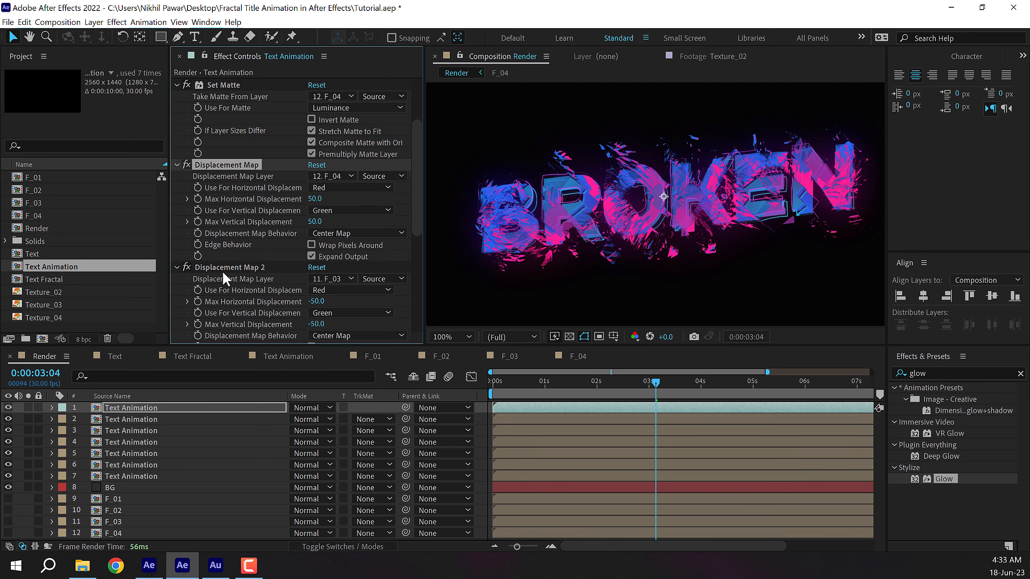
pyautogui.click(222, 267)
pyautogui.press('Delete')
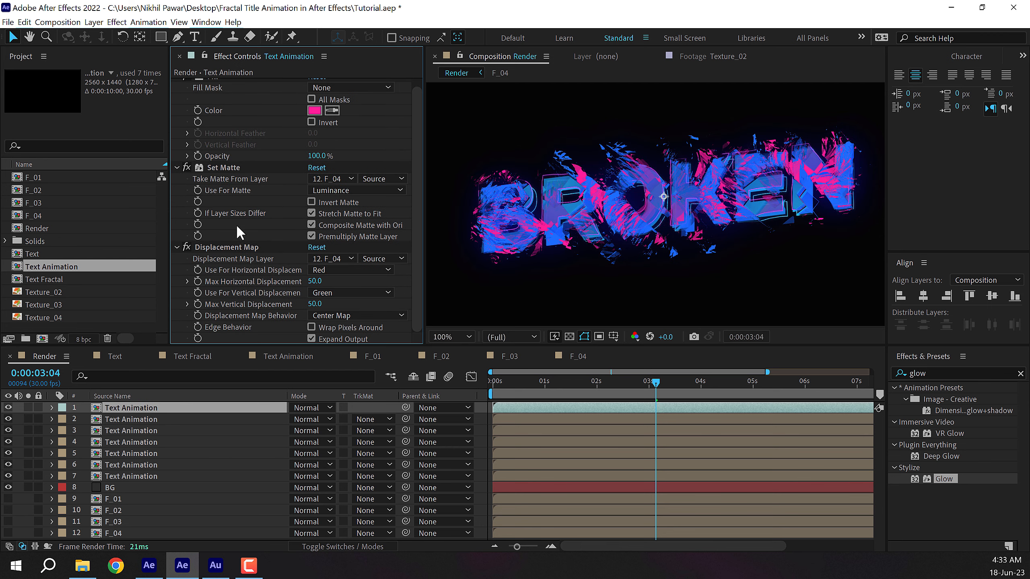
# At 0:00:00:25, keyframe the pink layer's Max Horizontal and Max Vertical Displacement at 0 and reveal its keyframes.
pyautogui.click(527, 382)
pyautogui.press('=')
pyautogui.press('=')
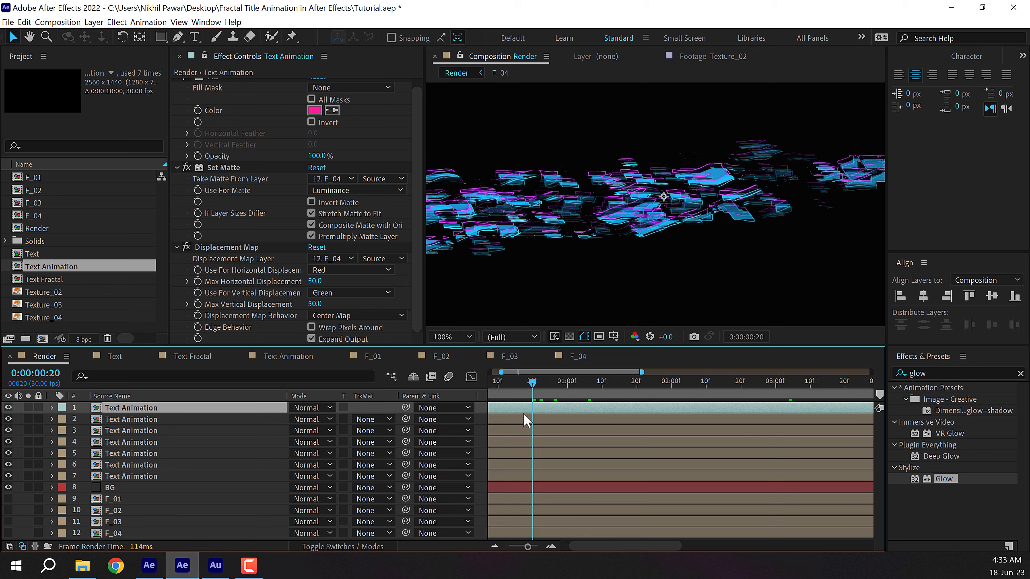
pyautogui.moveTo(595, 549); pyautogui.dragTo(580, 549)
pyautogui.moveTo(581, 392); pyautogui.dragTo(666, 390)
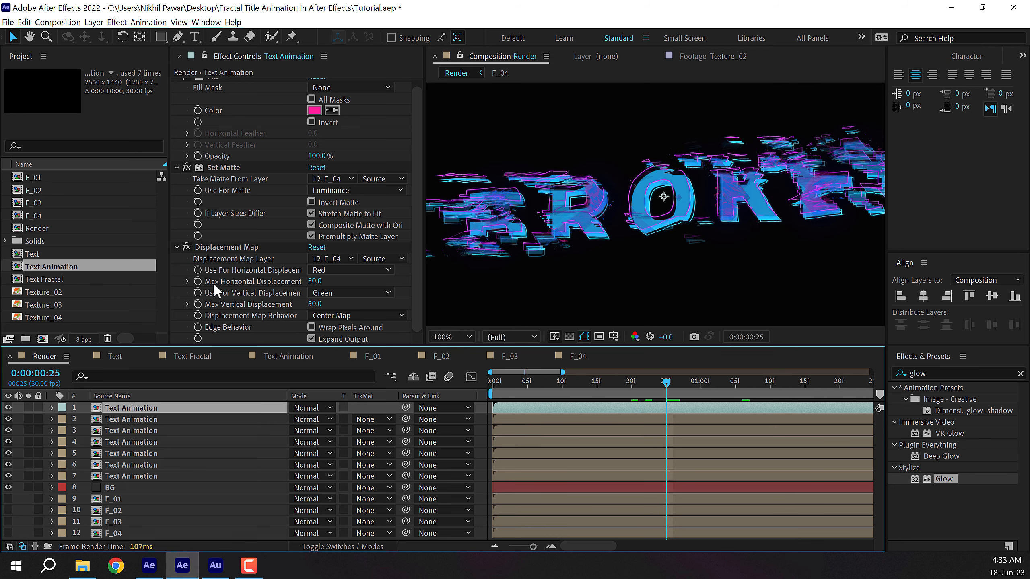
pyautogui.click(198, 282)
pyautogui.click(198, 304)
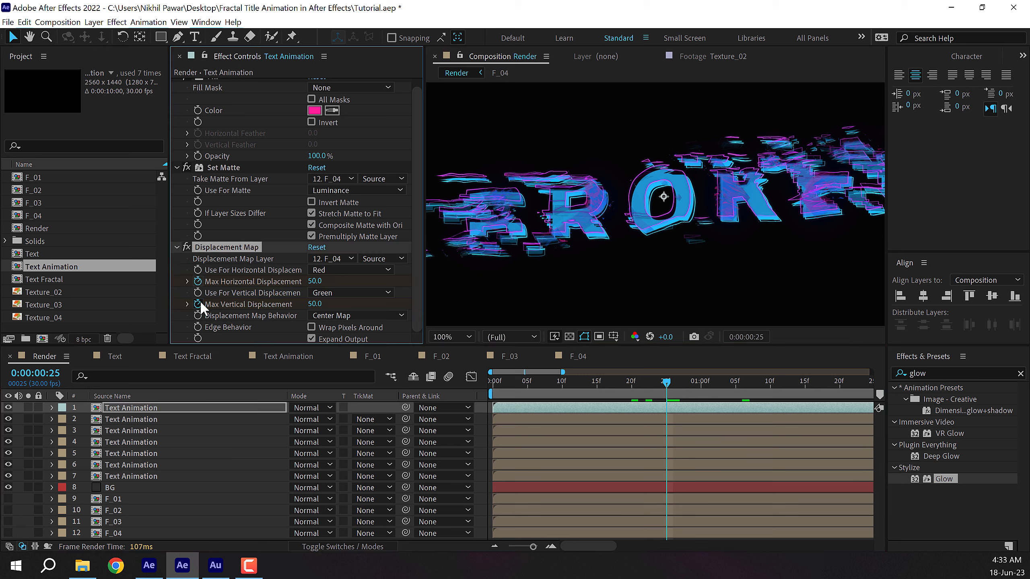
pyautogui.click(314, 282)
pyautogui.click(319, 304)
pyautogui.write('0')
pyautogui.click(343, 304)
pyautogui.press('u')
pyautogui.press('-')
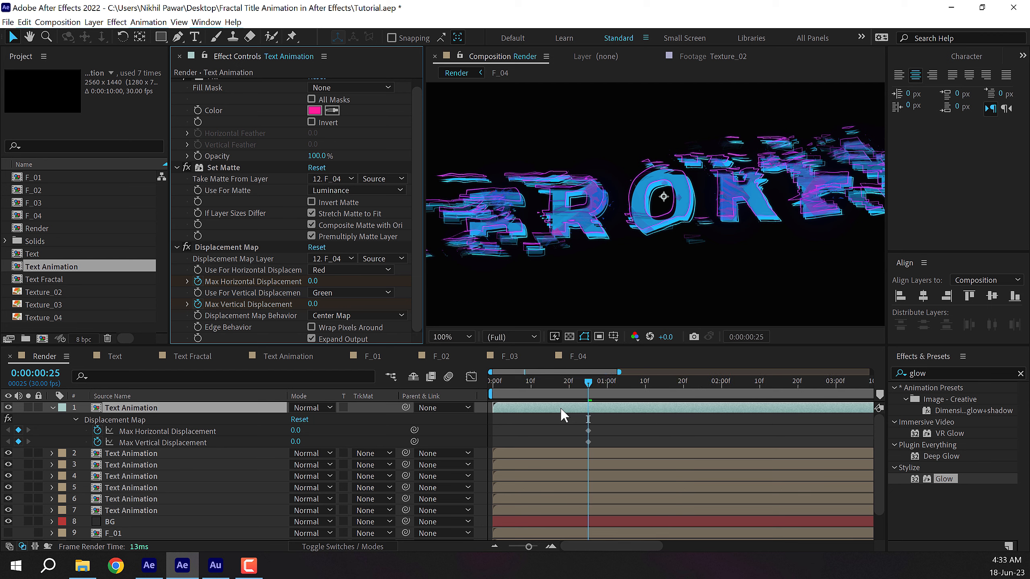
# At 0:00:01:05, set the pink layer's Max Horizontal and Max Vertical Displacement to 50.
pyautogui.press('=')
pyautogui.moveTo(593, 385); pyautogui.dragTo(667, 390)
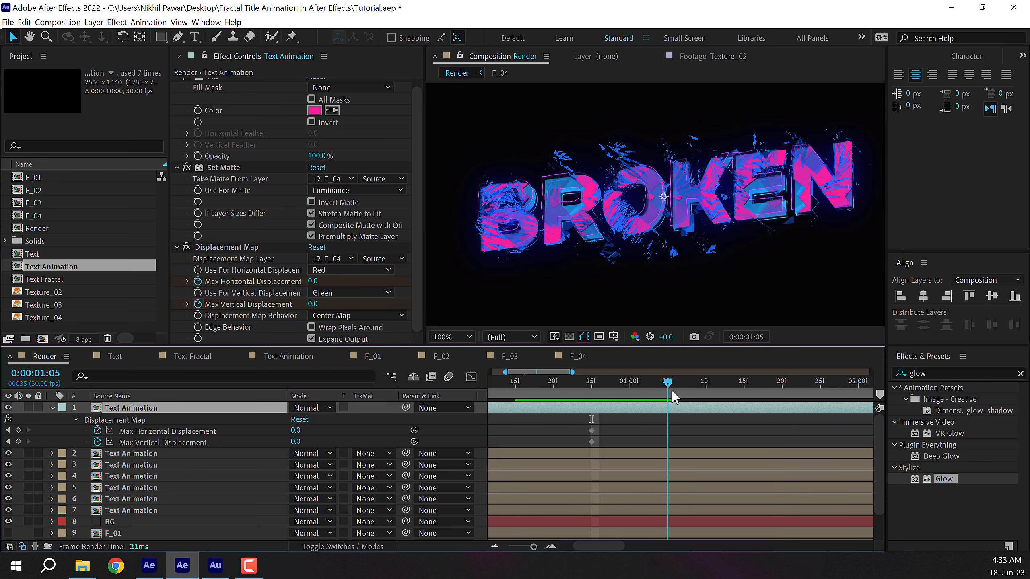
pyautogui.click(314, 282)
pyautogui.write('50')
pyautogui.press('Tab')
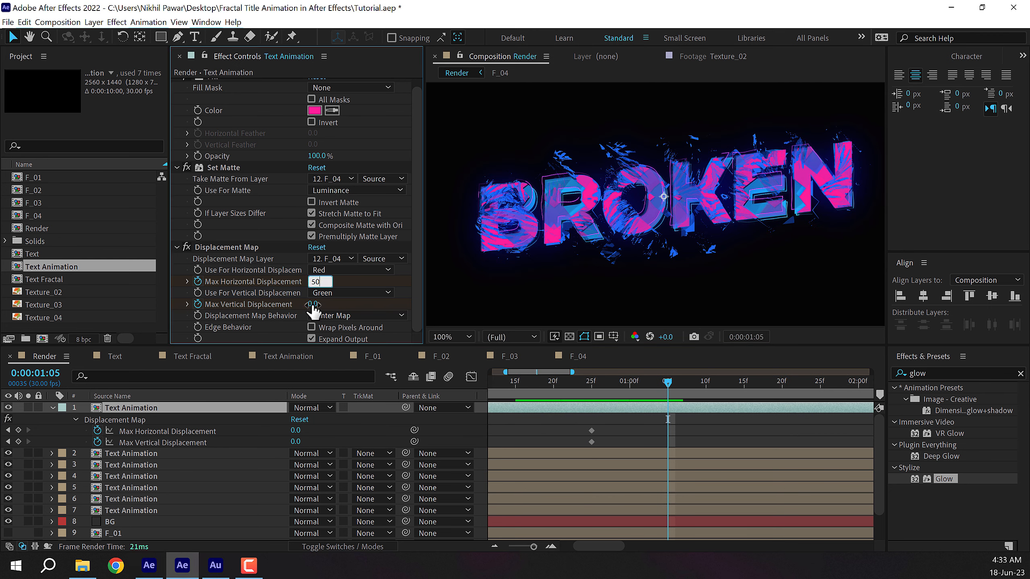
pyautogui.write('50')
pyautogui.press('Return')
# At 0:00:01:15, set the pink layer's Max Horizontal and Max Vertical Displacement to 70.
pyautogui.moveTo(673, 389); pyautogui.dragTo(750, 391)
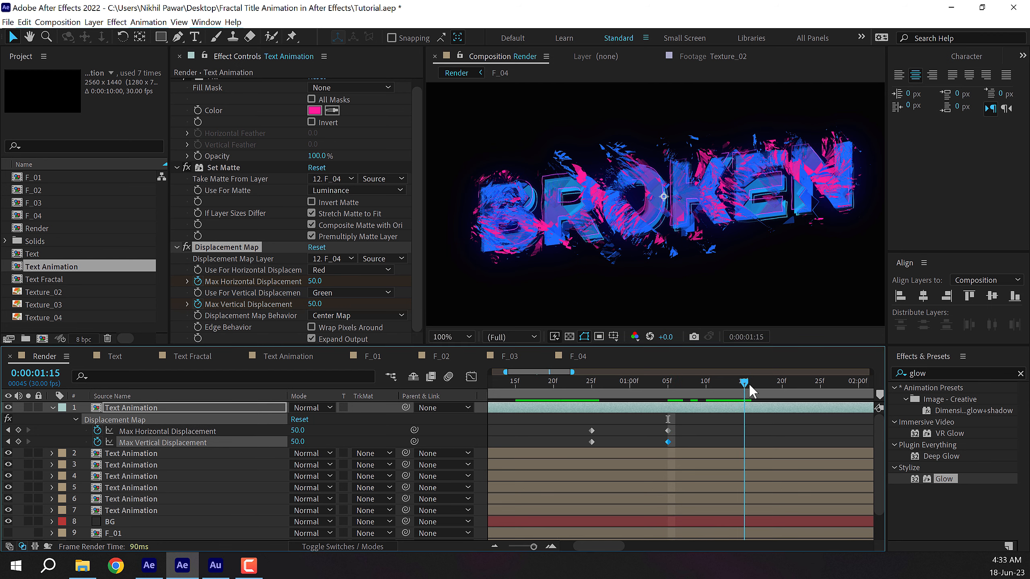
pyautogui.click(298, 430)
pyautogui.write('70')
pyautogui.click(300, 441)
pyautogui.write('7')
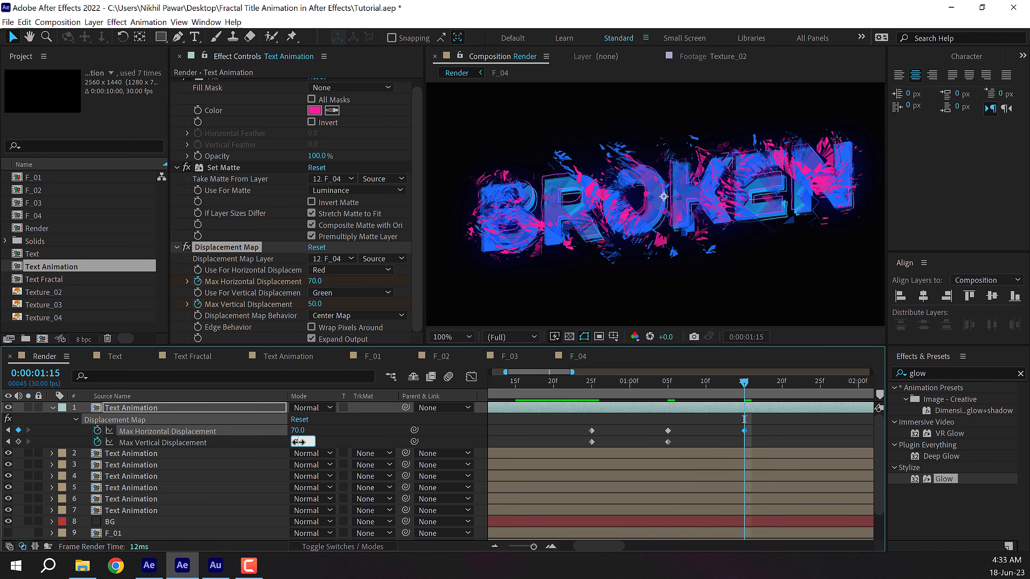
pyautogui.write('0')
pyautogui.click(378, 428)
# At 0:00:05:00, set the pink layer's Max Horizontal and Max Vertical Displacement to 130.
pyautogui.scroll(-3, 693, 392)
pyautogui.moveTo(709, 393); pyautogui.dragTo(823, 385)
pyautogui.click(298, 430)
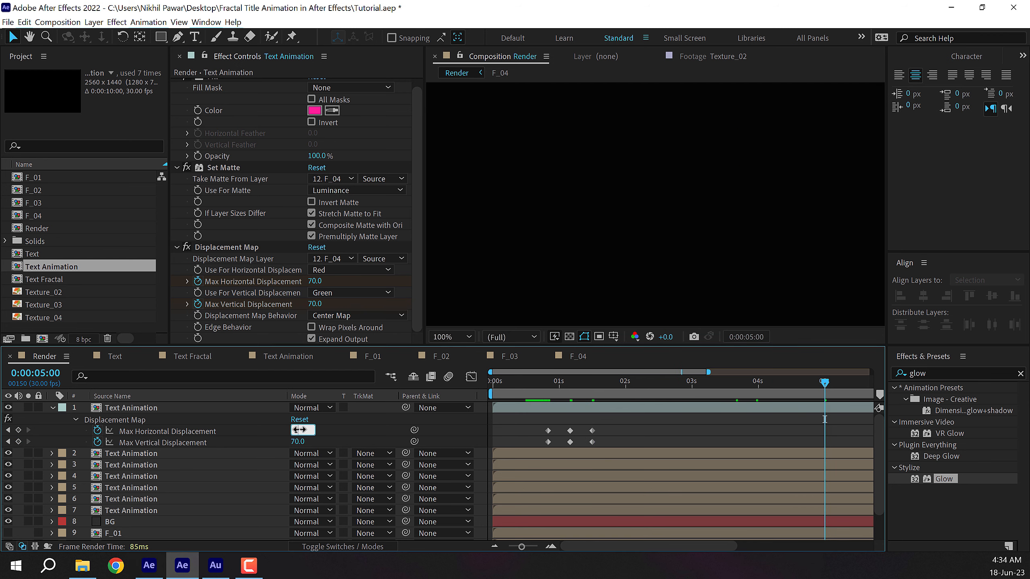
pyautogui.write('130')
pyautogui.click(300, 442)
pyautogui.write('130')
pyautogui.click(429, 429)
# Scrub through the displacement animation, then duplicate the pink layer's keyframed Displacement Map effect.
pyautogui.moveTo(541, 386); pyautogui.dragTo(683, 393)
pyautogui.click(659, 392)
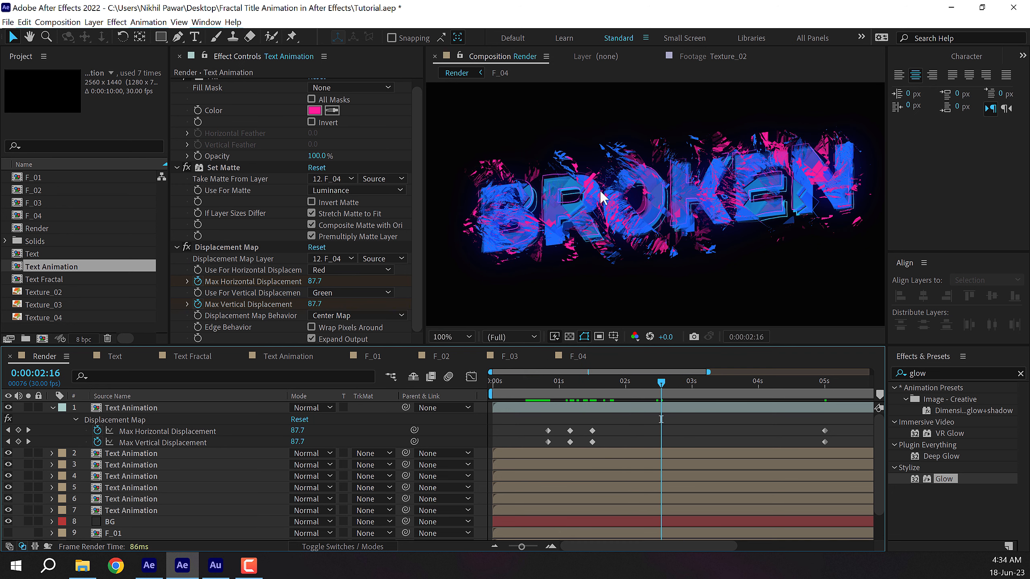
pyautogui.click(229, 247)
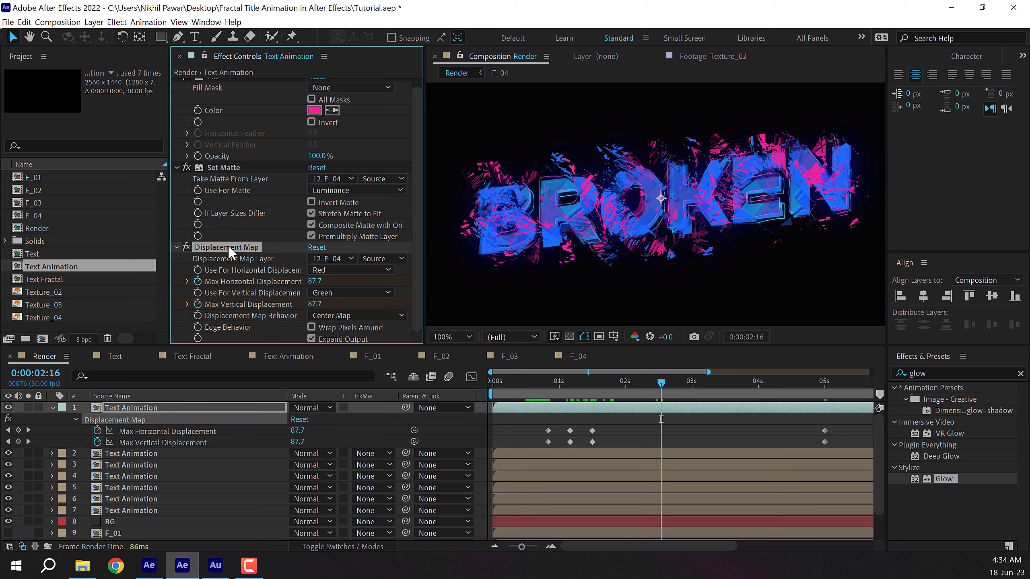
pyautogui.hotkey('ctrl', 'd')
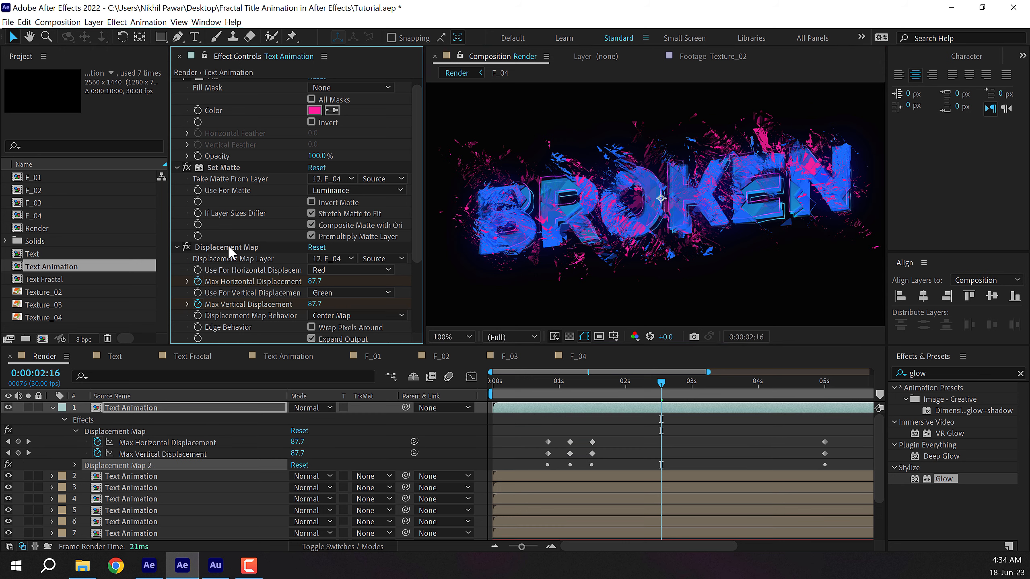
# At 0:00:01:05, set Displacement Map 2's Max Horizontal and Max Vertical Displacement to -50 on the pink layer.
pyautogui.click(545, 393)
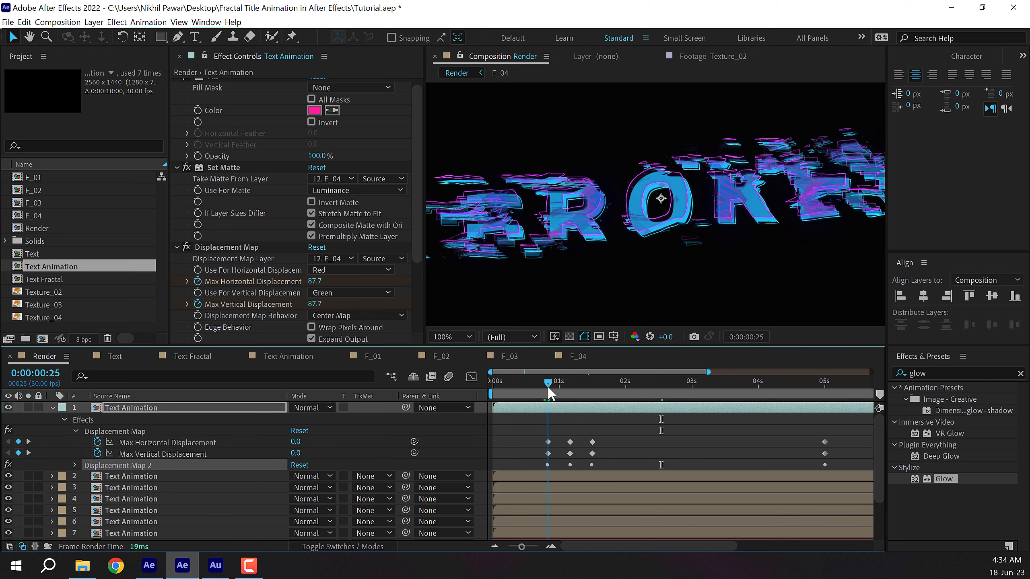
pyautogui.click(569, 383)
pyautogui.scroll(-3, 361, 267)
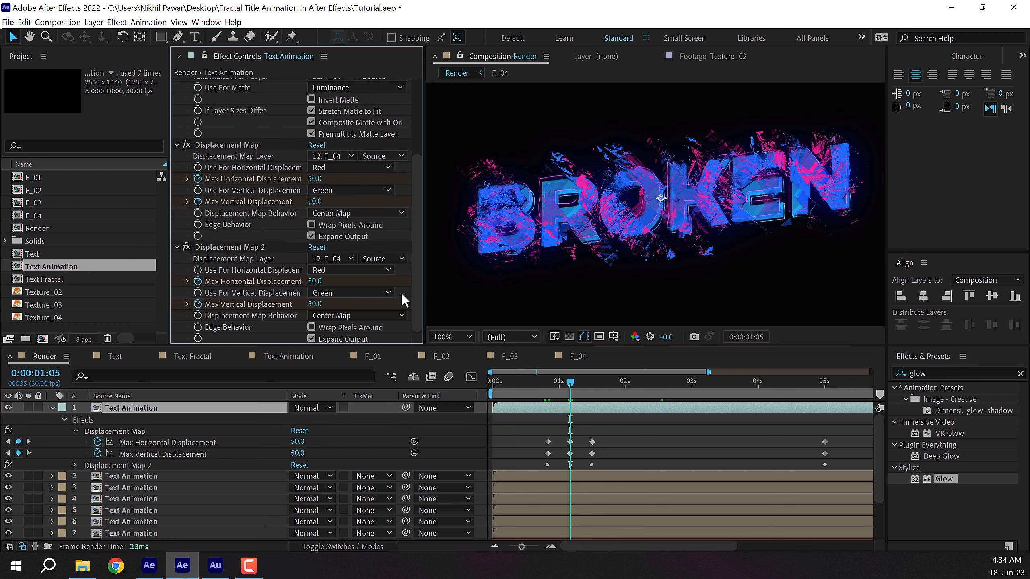
pyautogui.click(315, 282)
pyautogui.write('-50')
pyautogui.press('Tab')
pyautogui.write('-50')
pyautogui.press('Return')
# At 0:00:01:15, set Displacement Map 2's Max Horizontal and Max Vertical Displacement to -70.
pyautogui.moveTo(581, 381); pyautogui.dragTo(591, 383)
pyautogui.click(315, 283)
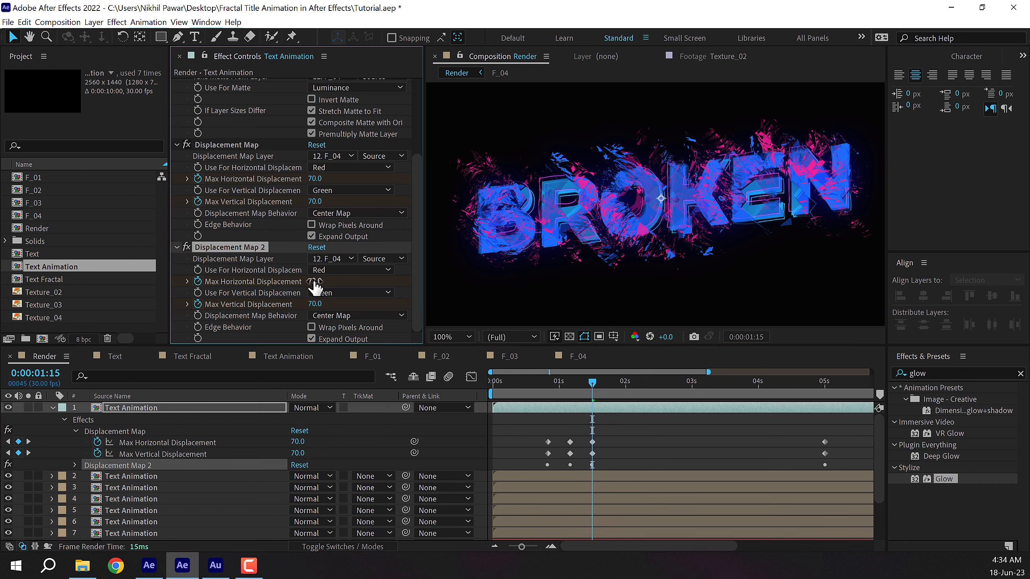
pyautogui.click(315, 281)
pyautogui.write('-')
pyautogui.press('Return')
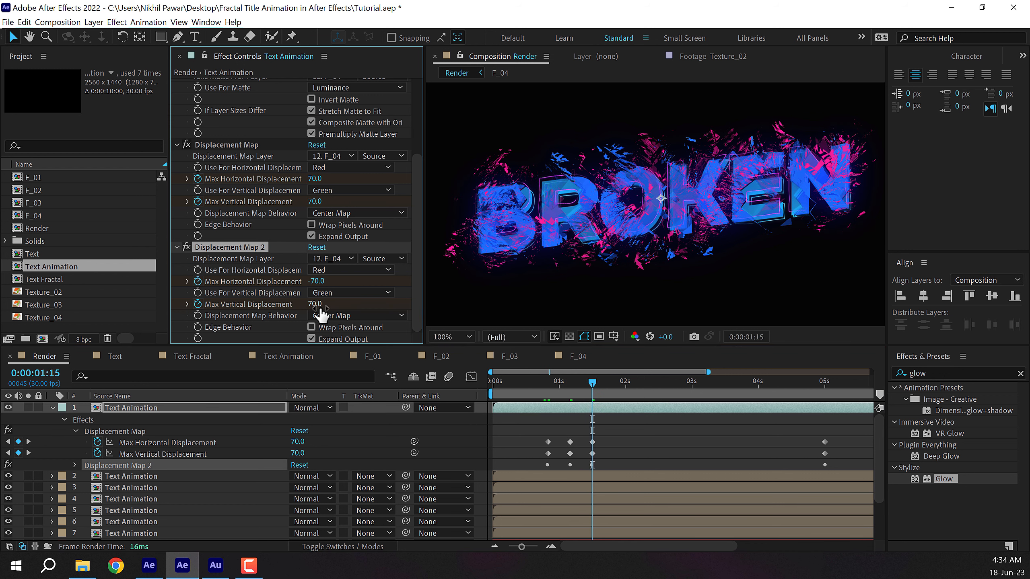
pyautogui.click(315, 304)
pyautogui.write('-')
pyautogui.press('Return')
# At 0:00:05:00, set Displacement Map 2's Max Horizontal and Max Vertical Displacement to -130, preview the result and collapse the layer's keyframes.
pyautogui.moveTo(696, 381); pyautogui.dragTo(825, 386)
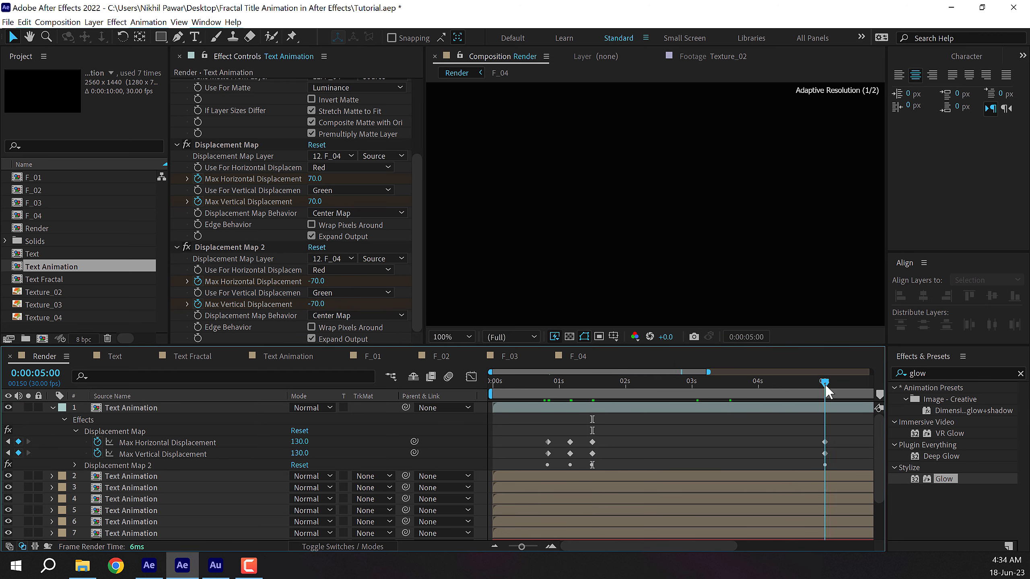
pyautogui.click(314, 281)
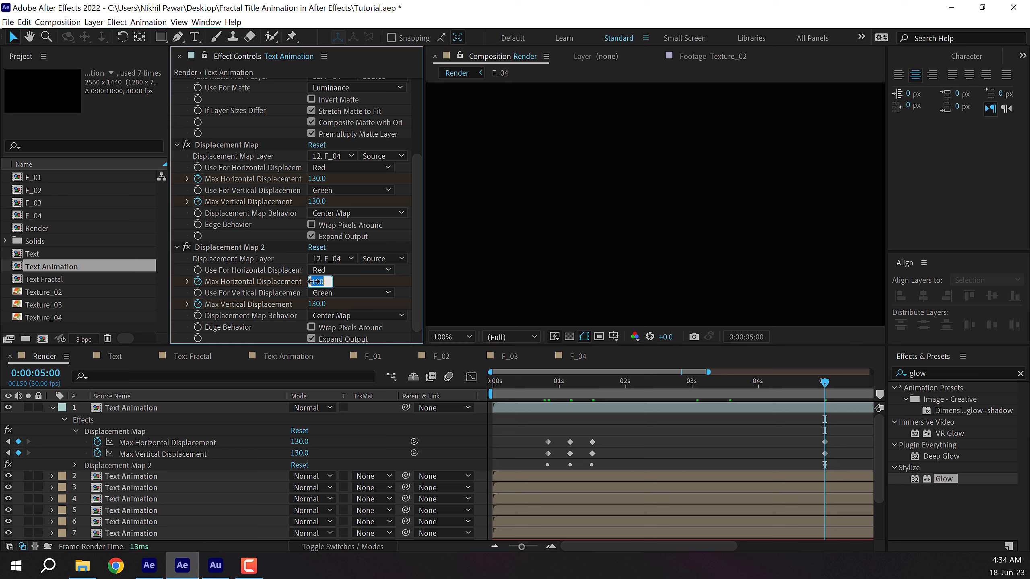
pyautogui.write('-130')
pyautogui.click(316, 304)
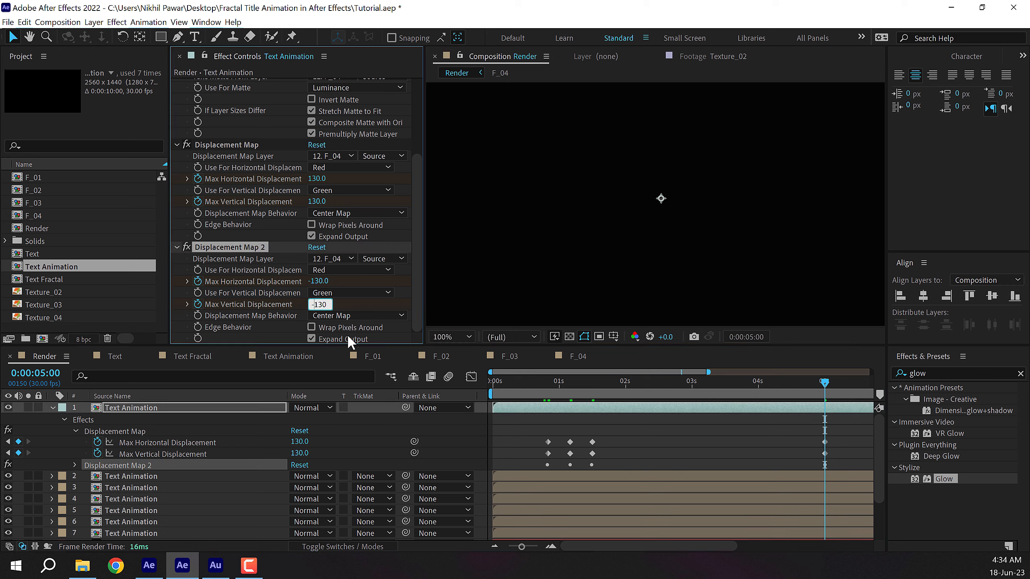
pyautogui.moveTo(541, 384); pyautogui.dragTo(558, 406)
pyautogui.moveTo(576, 406)
pyautogui.mouseDown()
pyautogui.moveTo(561, 399)
pyautogui.moveTo(582, 397)
pyautogui.moveTo(552, 395)
pyautogui.moveTo(568, 398)
pyautogui.mouseUp()
pyautogui.press('u')
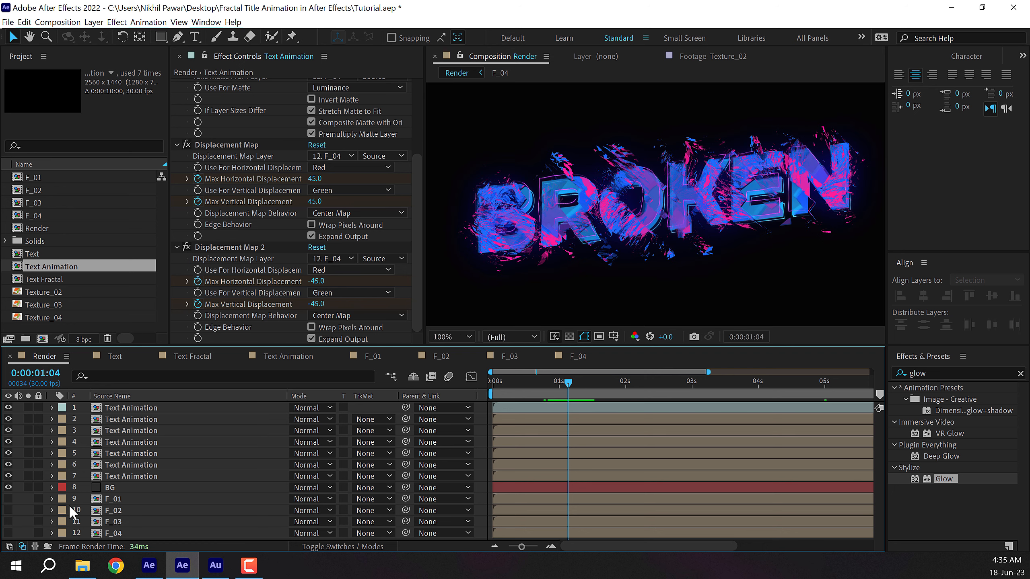
# Identify the glowing F_03 text layer by toggling its visibility and give it the Blue label.
pyautogui.click(8, 430)
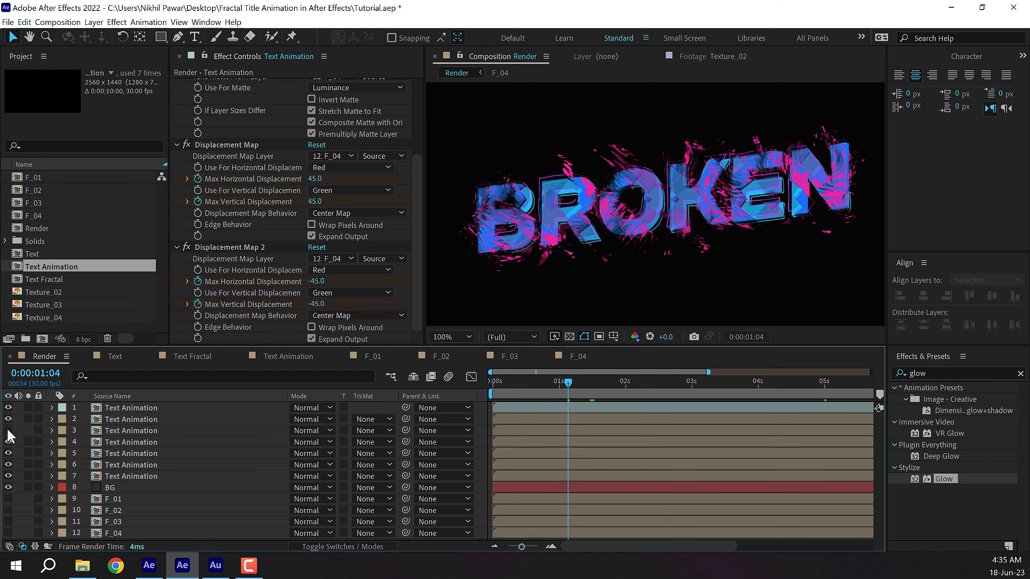
pyautogui.click(62, 431)
pyautogui.click(115, 343)
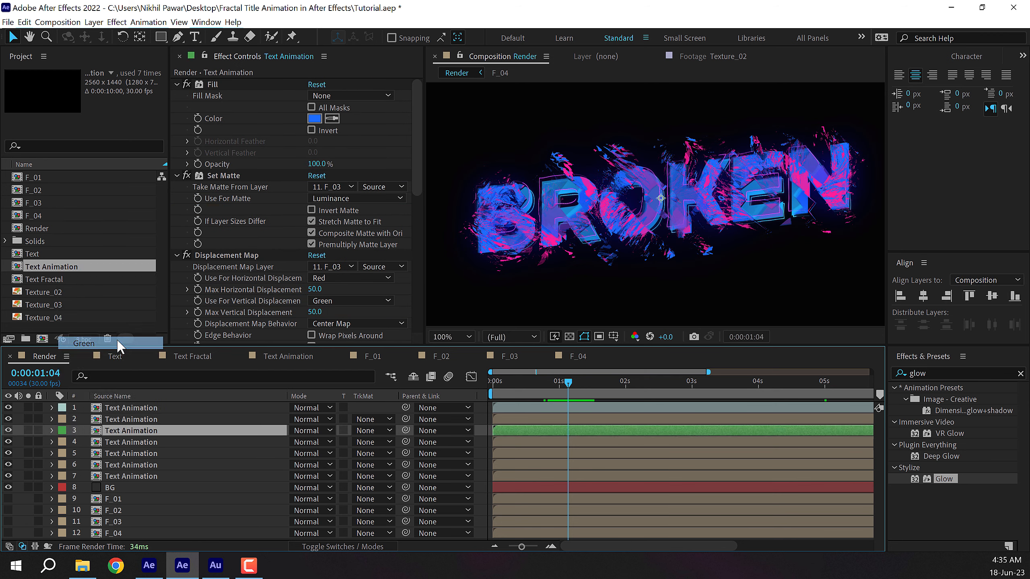
pyautogui.click(62, 431)
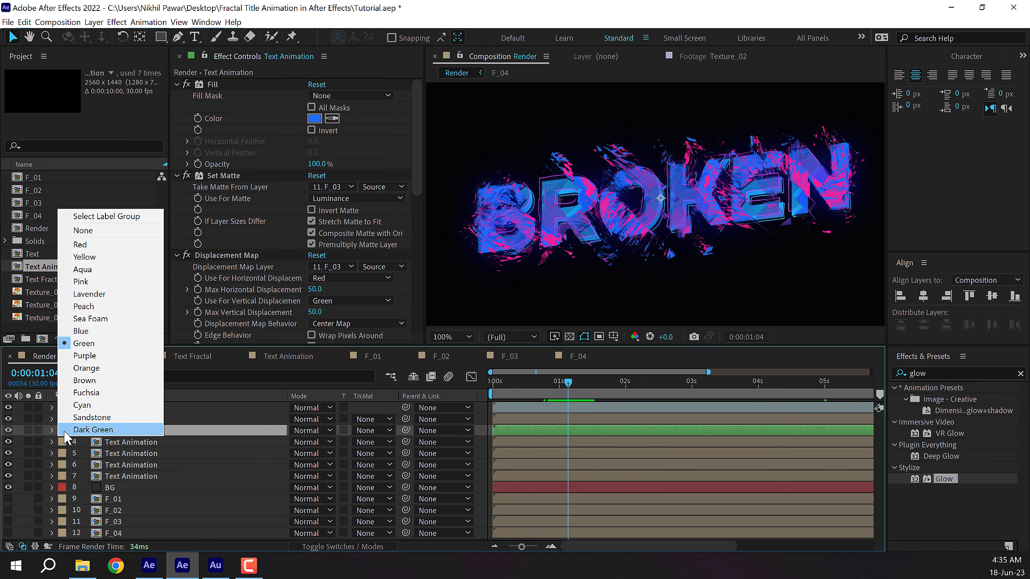
pyautogui.click(99, 333)
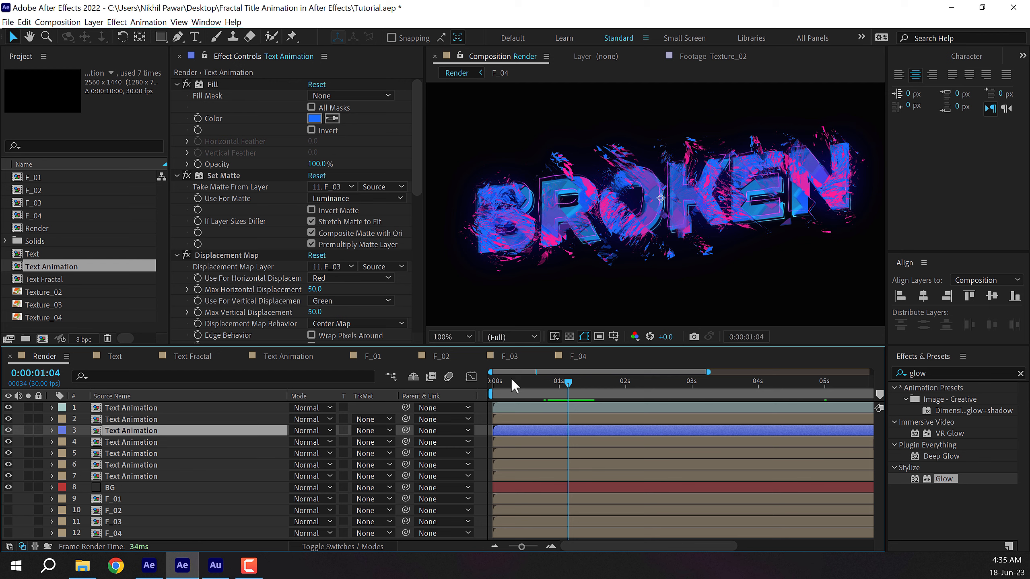
# Copy both keyframed Displacement Map effects from the pink layer and move the playhead to their first keyframes at 0:00:00:25.
pyautogui.click(116, 420)
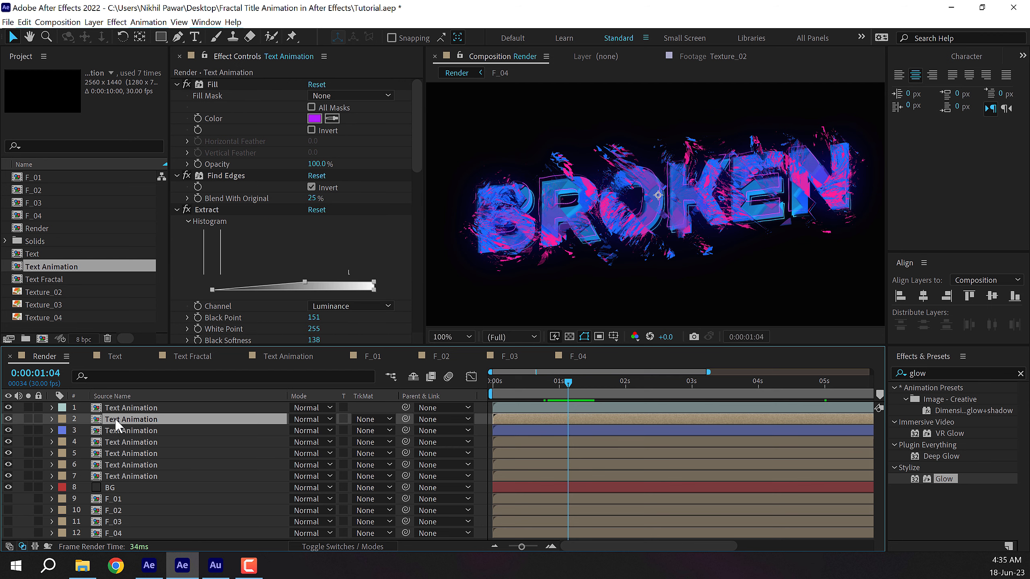
pyautogui.click(120, 409)
pyautogui.press('u')
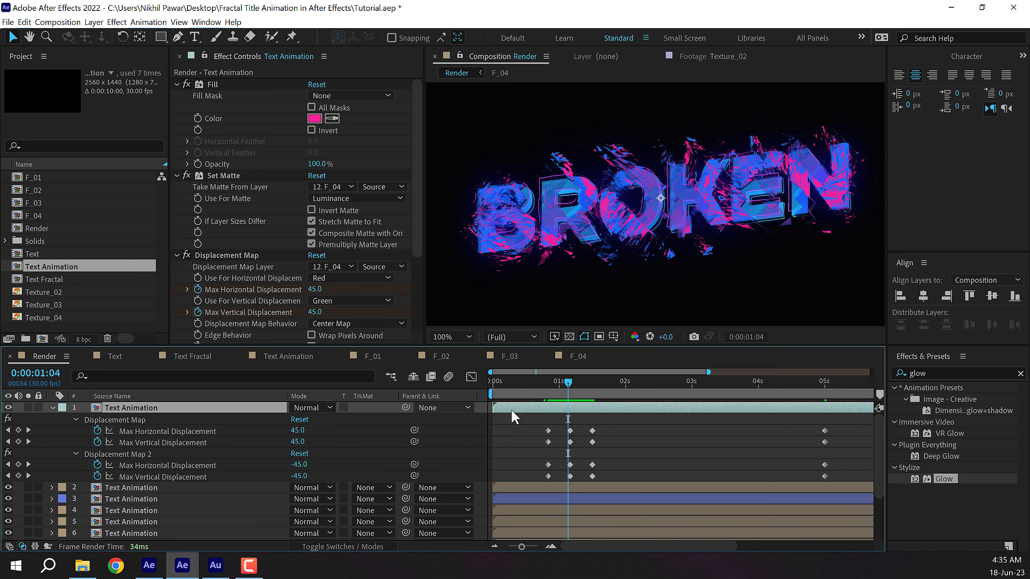
pyautogui.press('pagedown')
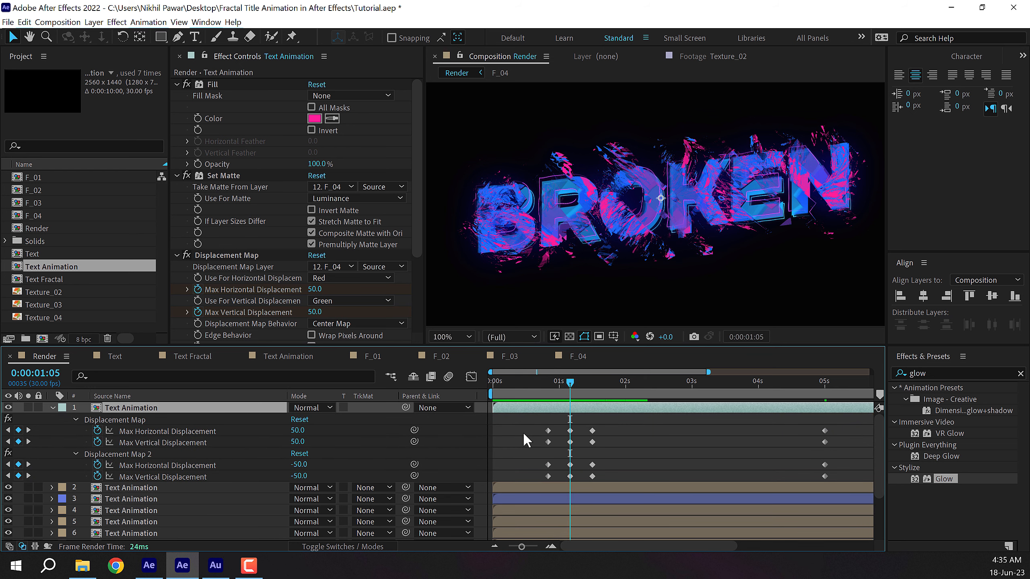
pyautogui.click(138, 500)
pyautogui.click(136, 409)
pyautogui.click(218, 259)
pyautogui.scroll(-3, 221, 259)
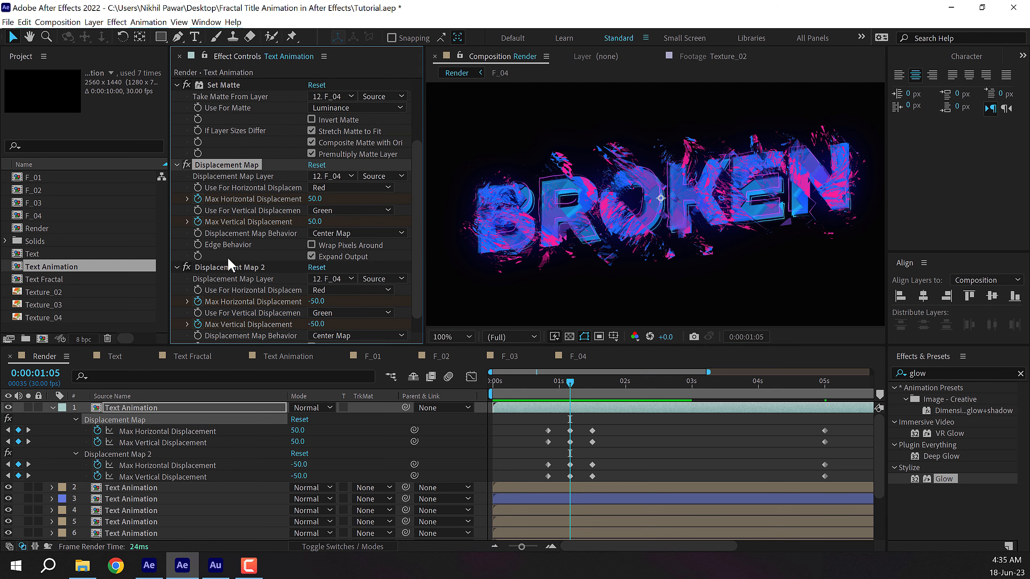
pyautogui.keyDown('ctrl'); pyautogui.click(219, 268); pyautogui.keyUp('ctrl')
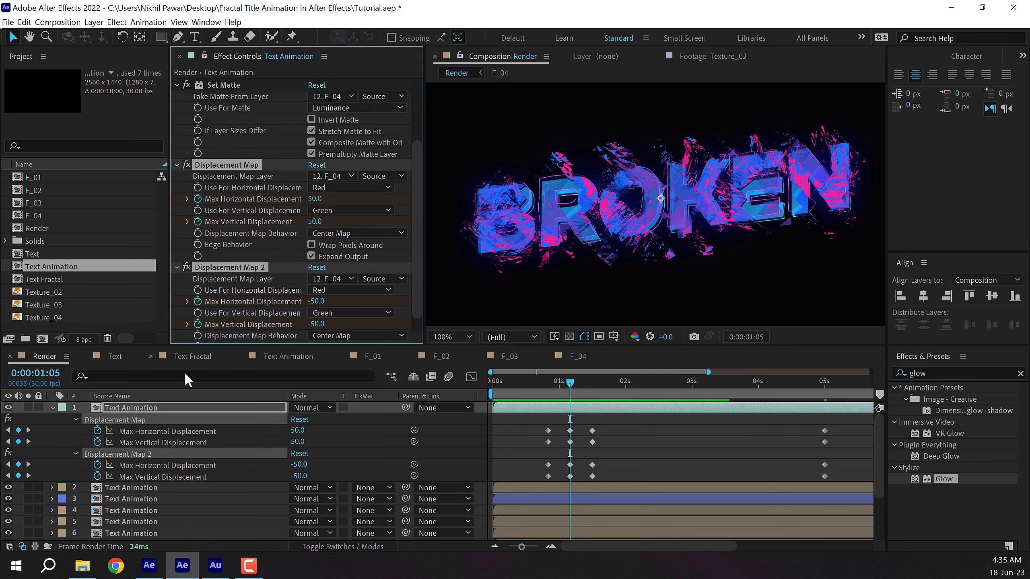
pyautogui.moveTo(570, 383); pyautogui.dragTo(548, 383)
pyautogui.scroll(-3, 521, 448)
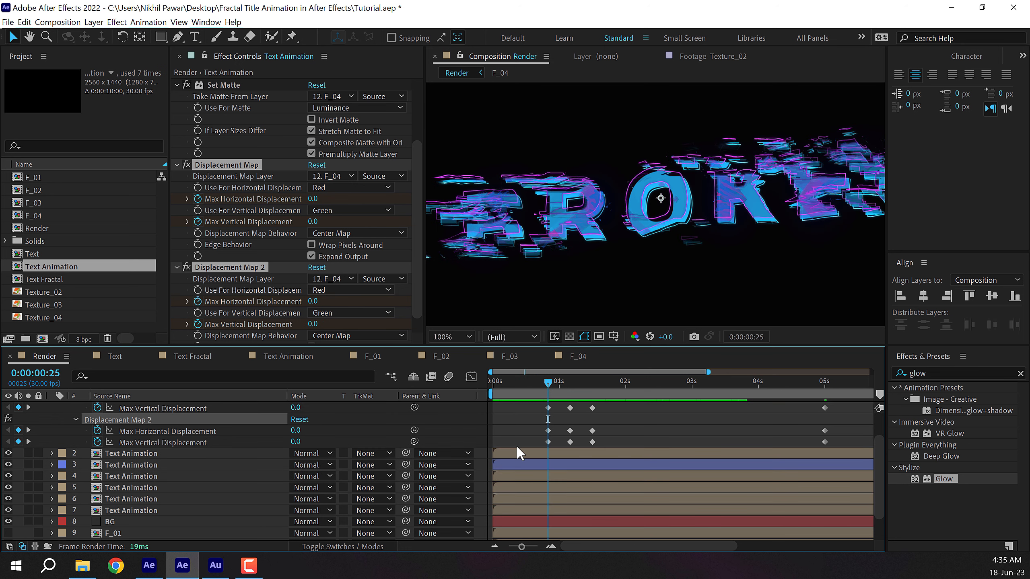
# Replace the blue-labelled layer's two Displacement Map effects with the copied keyframed pair and reveal their keyframes.
pyautogui.click(126, 463)
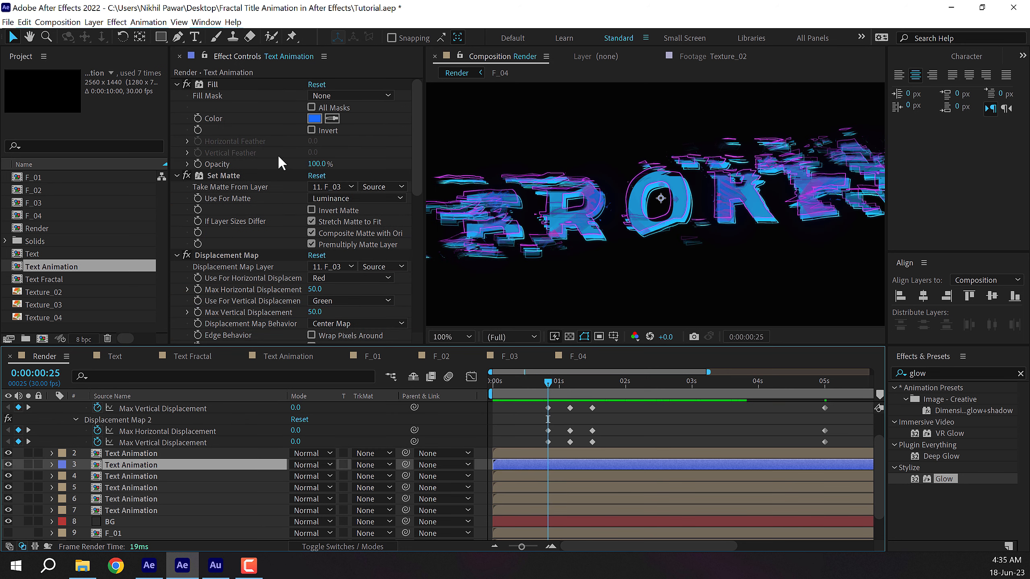
pyautogui.click(177, 255)
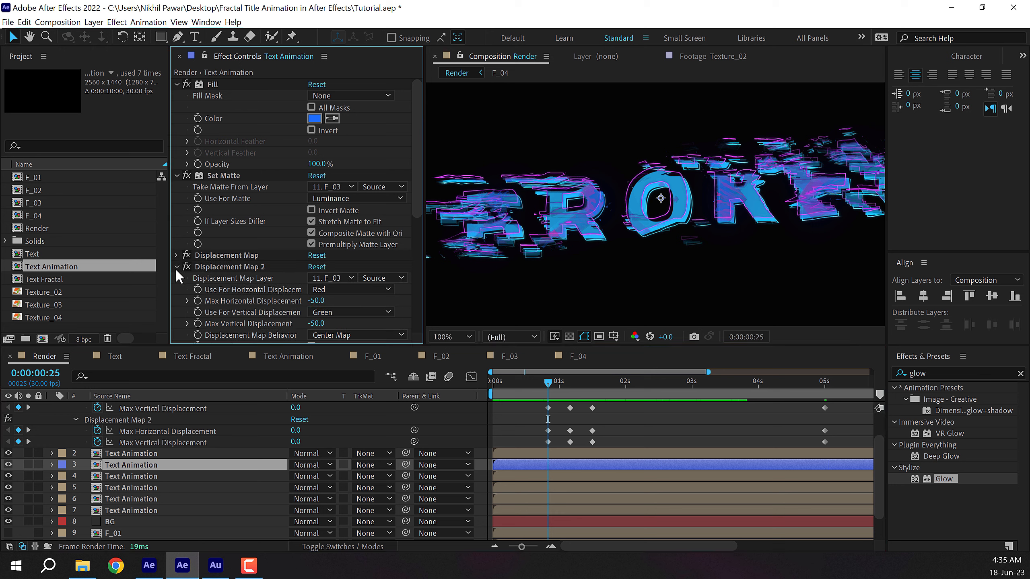
pyautogui.click(176, 267)
pyautogui.click(222, 267)
pyautogui.keyDown('shift'); pyautogui.click(221, 259); pyautogui.keyUp('shift')
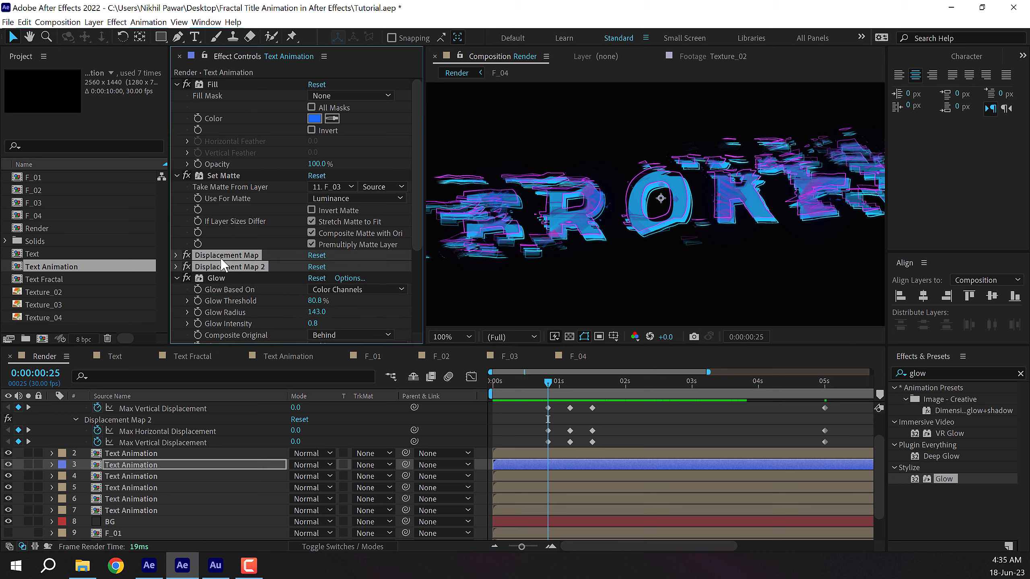
pyautogui.press('Delete')
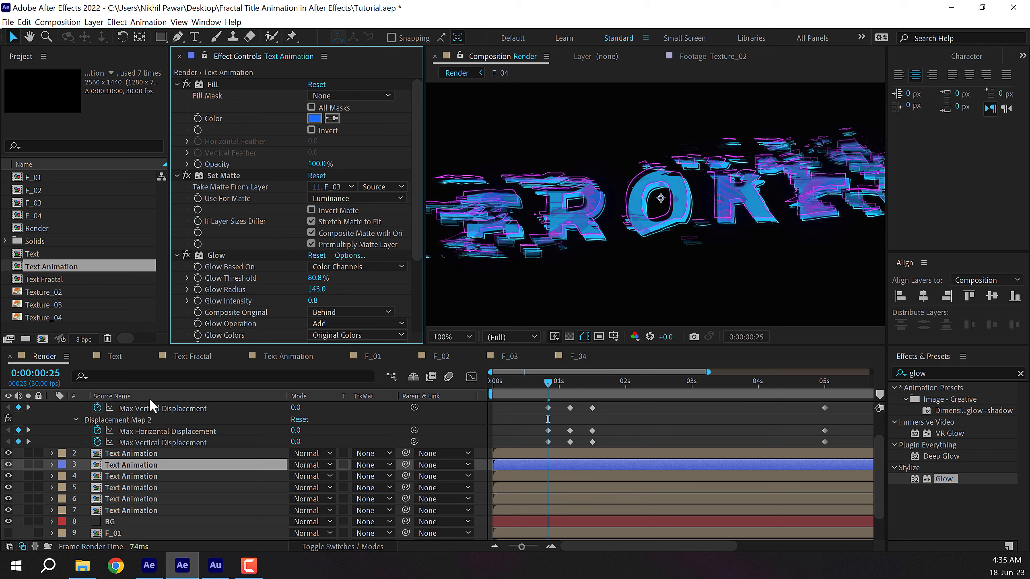
pyautogui.press('u')
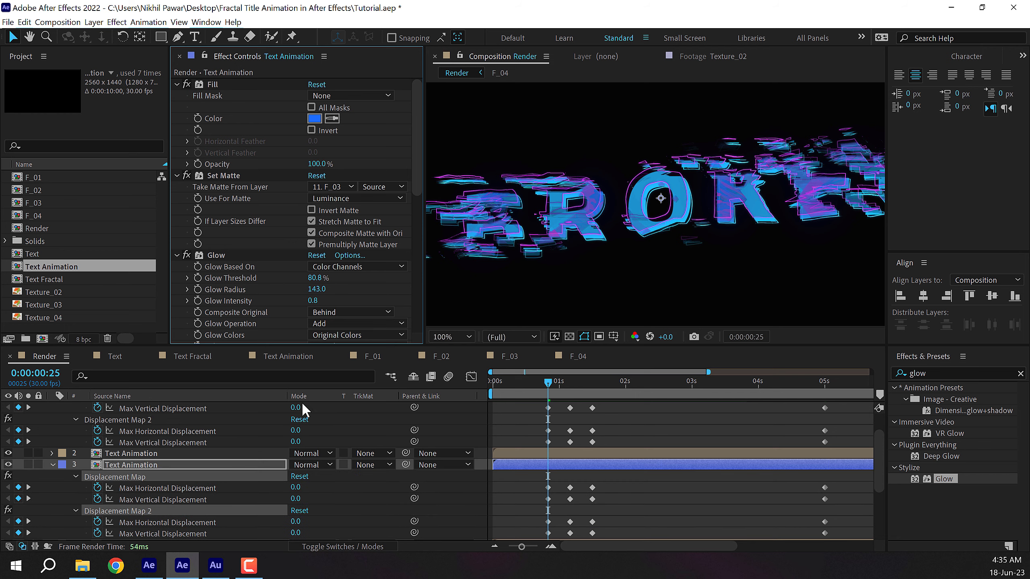
# Set the displacement map layer of both Displacement Map effects on the blue-labelled text layer to F_03.
pyautogui.click(562, 380)
pyautogui.moveTo(564, 378); pyautogui.dragTo(717, 390)
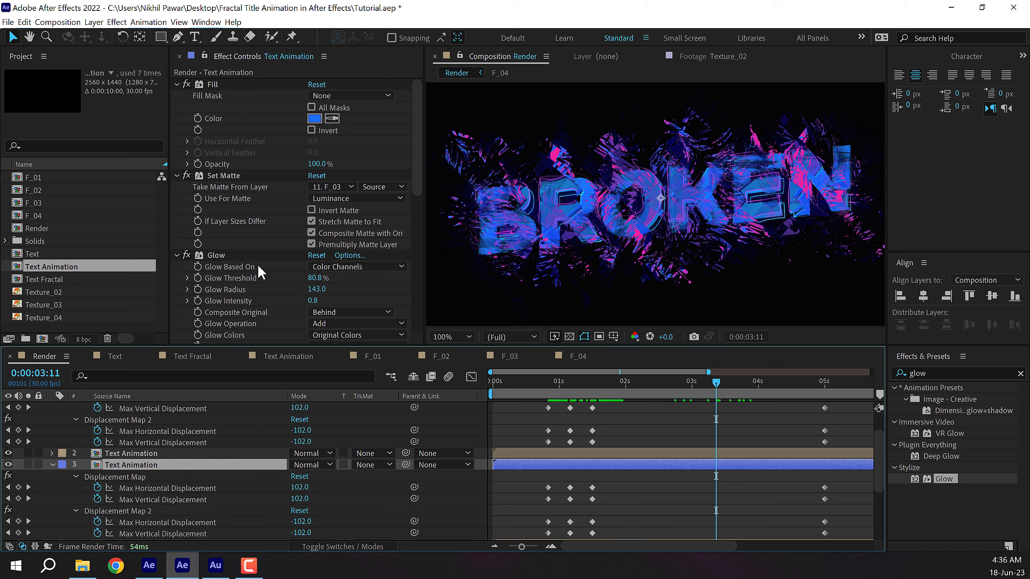
pyautogui.scroll(-10, 263, 203)
pyautogui.scroll(-2, 264, 205)
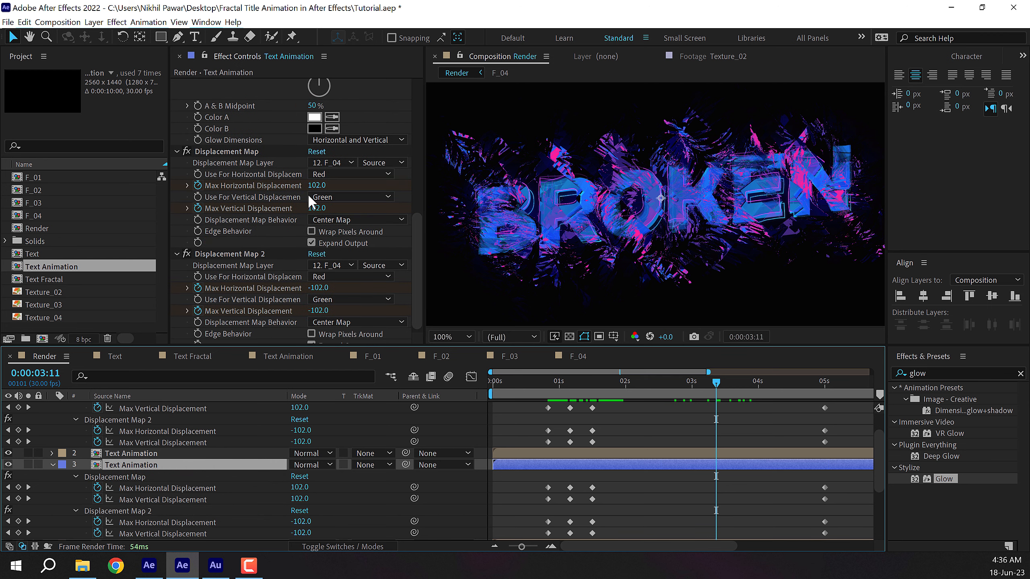
pyautogui.click(332, 162)
pyautogui.click(341, 312)
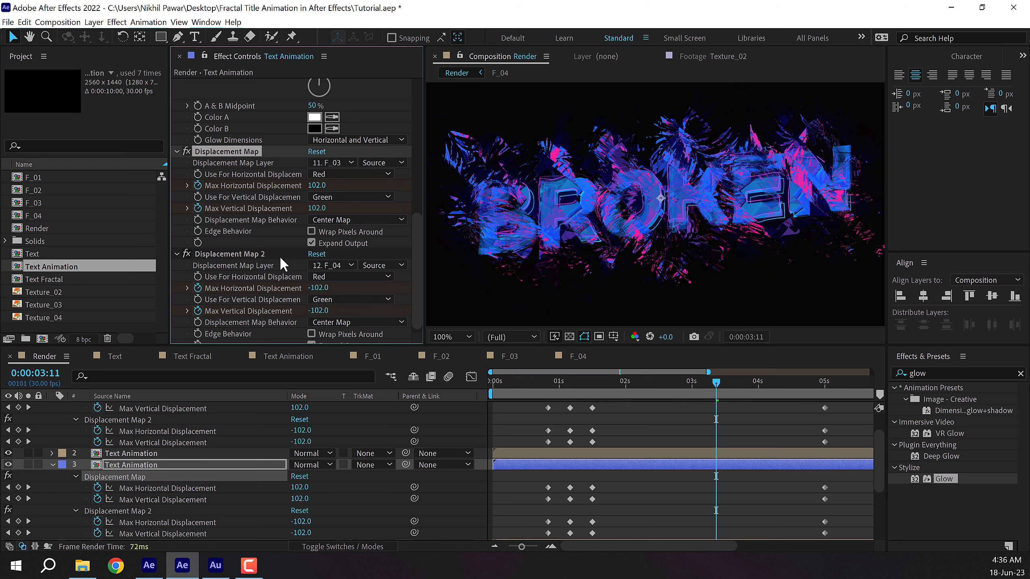
pyautogui.click(332, 265)
pyautogui.click(340, 415)
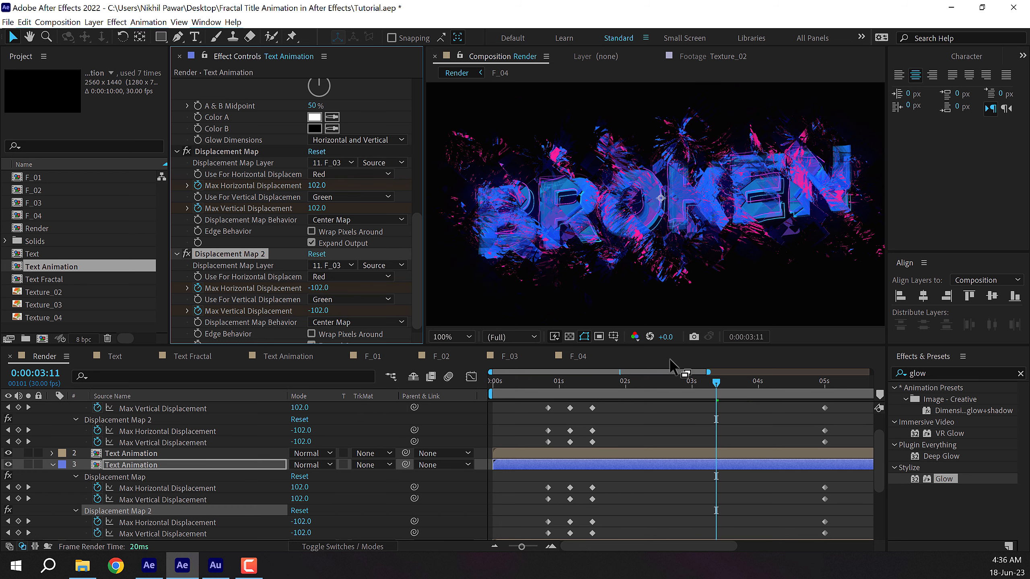
# Collapse the revealed keyframes of all layers and preview the animation from the first frame.
pyautogui.moveTo(552, 383); pyautogui.dragTo(444, 382)
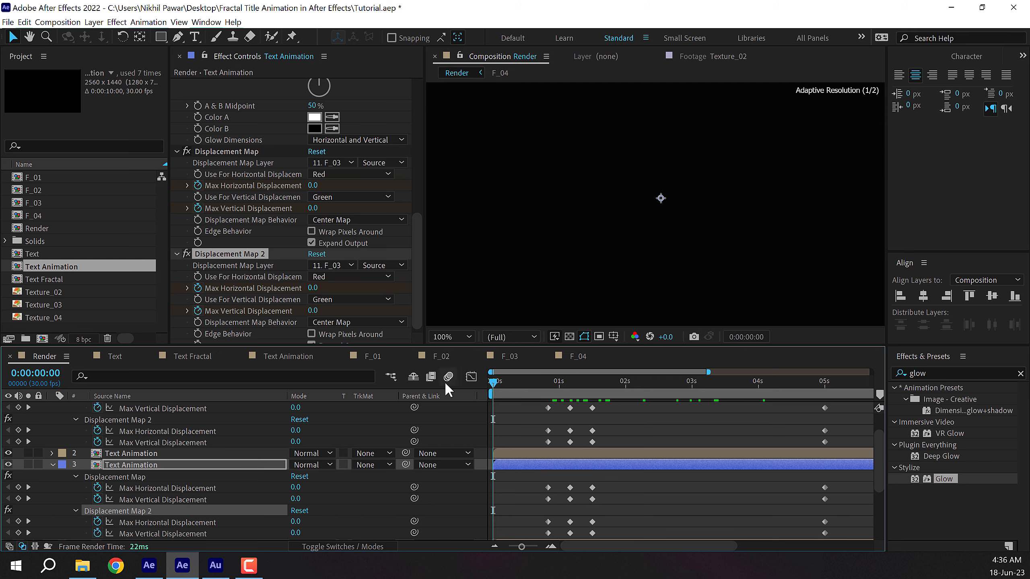
pyautogui.hotkey('ctrl', 'a')
pyautogui.press('u')
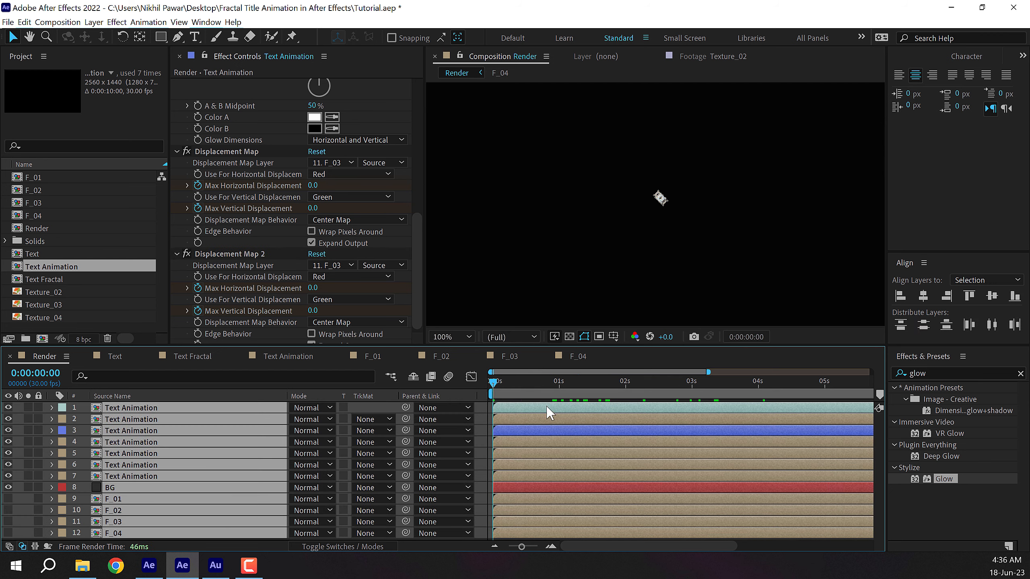
pyautogui.press('space')
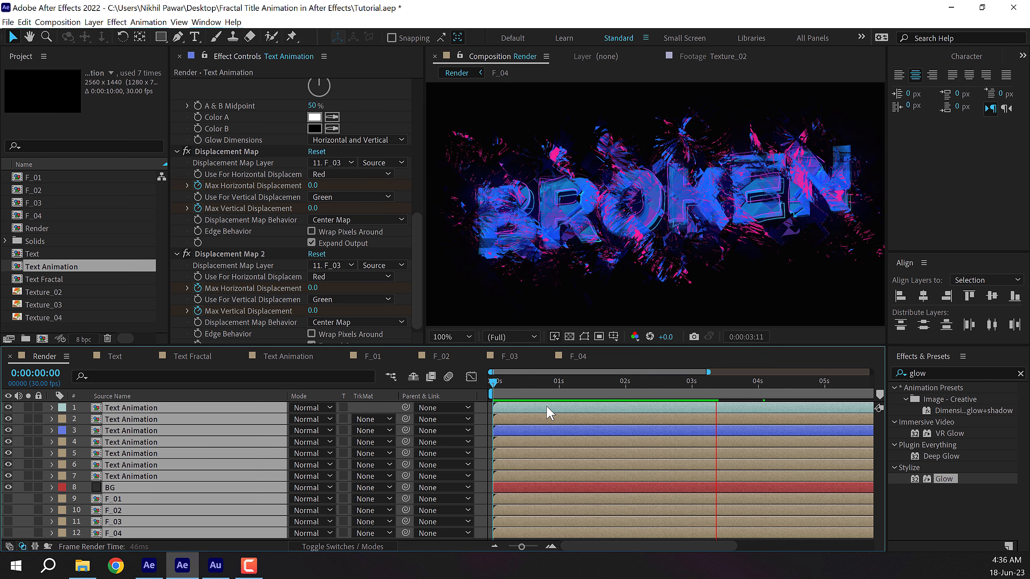
# Examine the displaced fragments between the letters R and O up close at 0:00:01:25.
pyautogui.moveTo(516, 384); pyautogui.dragTo(614, 385)
pyautogui.scroll(1, 626, 274)
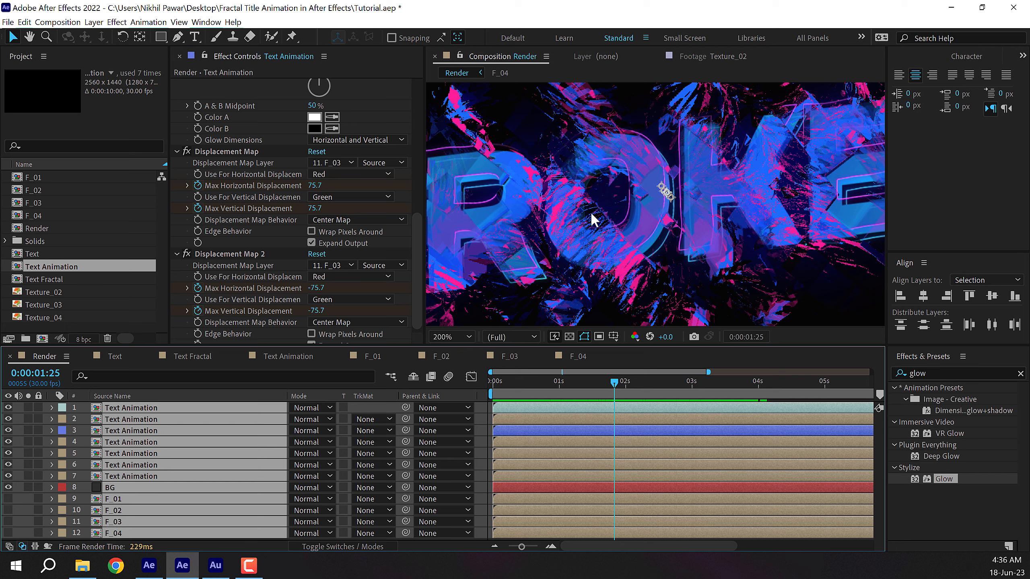
pyautogui.moveTo(530, 226); pyautogui.dragTo(581, 229)
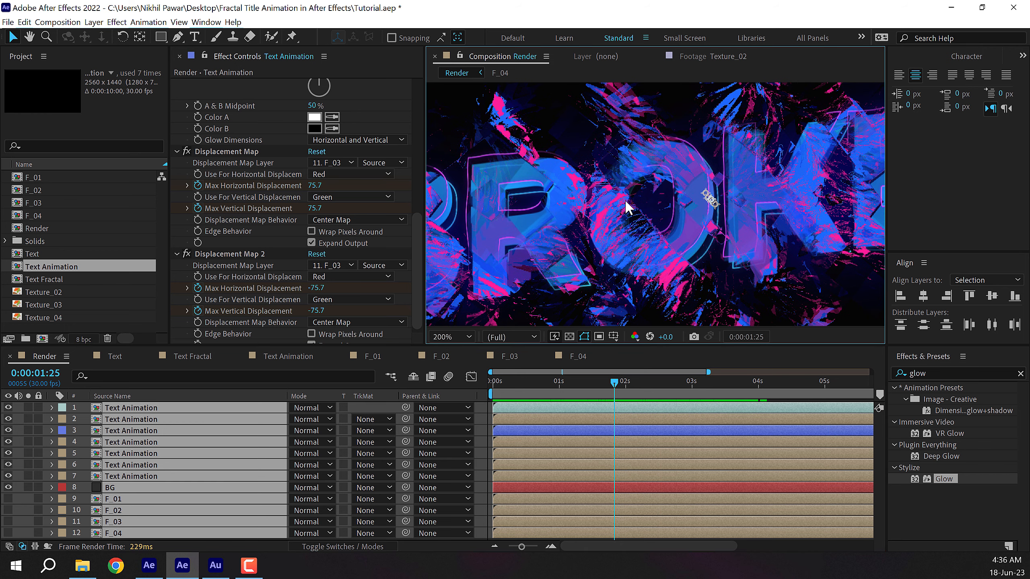
pyautogui.scroll(1, 624, 198)
pyautogui.moveTo(537, 171); pyautogui.dragTo(613, 165)
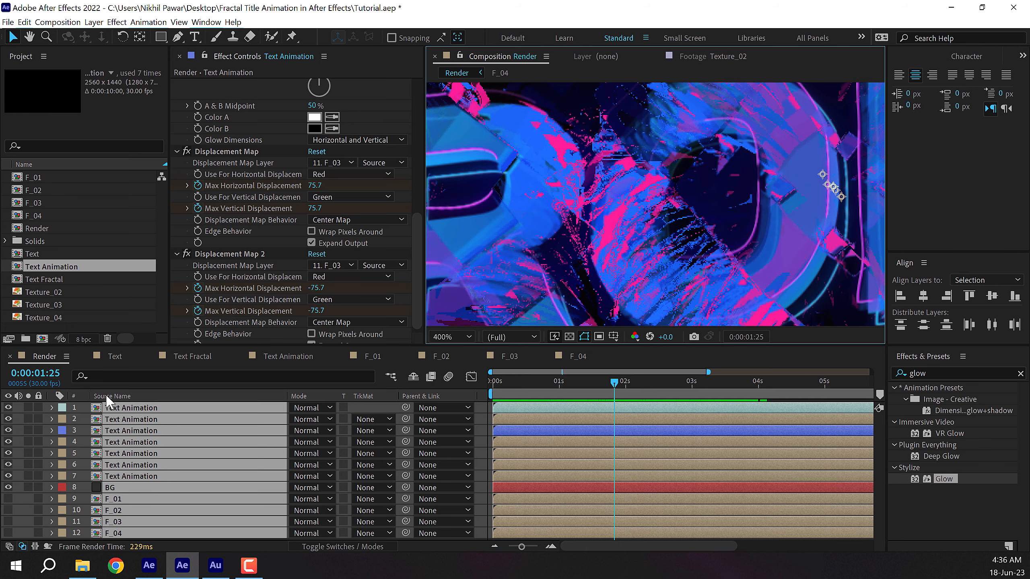
# Apply CC Vector Blur to the topmost pink text layer after its displacement effects and set its Amount to 2.
pyautogui.click(97, 293)
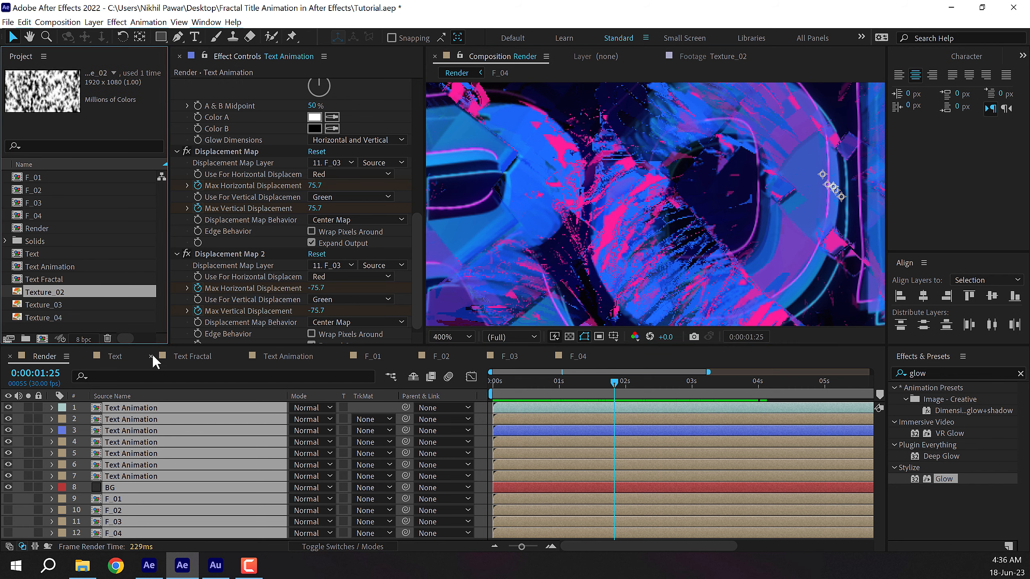
pyautogui.moveTo(152, 348); pyautogui.dragTo(141, 349)
pyautogui.click(139, 414)
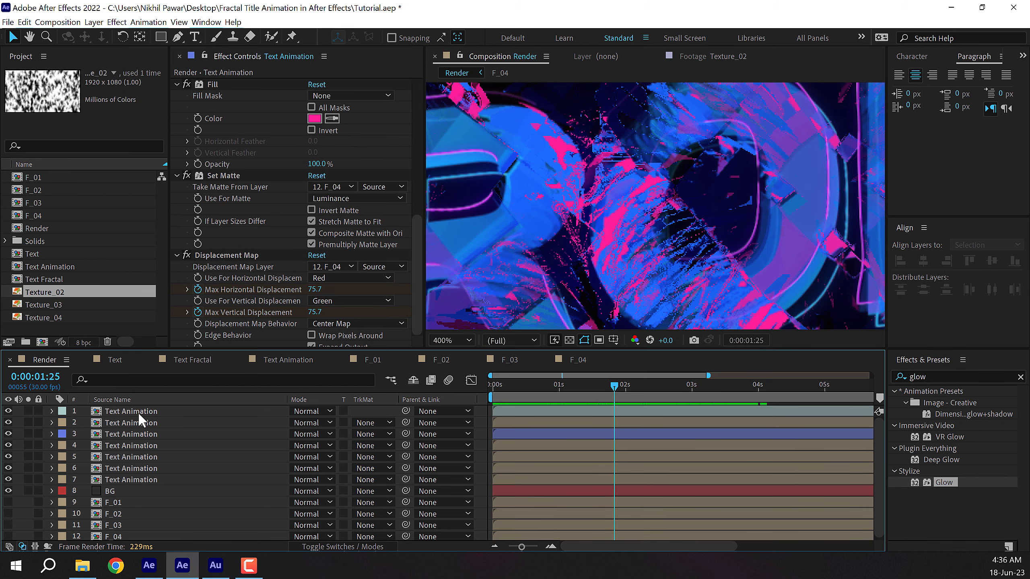
pyautogui.scroll(-5, 304, 227)
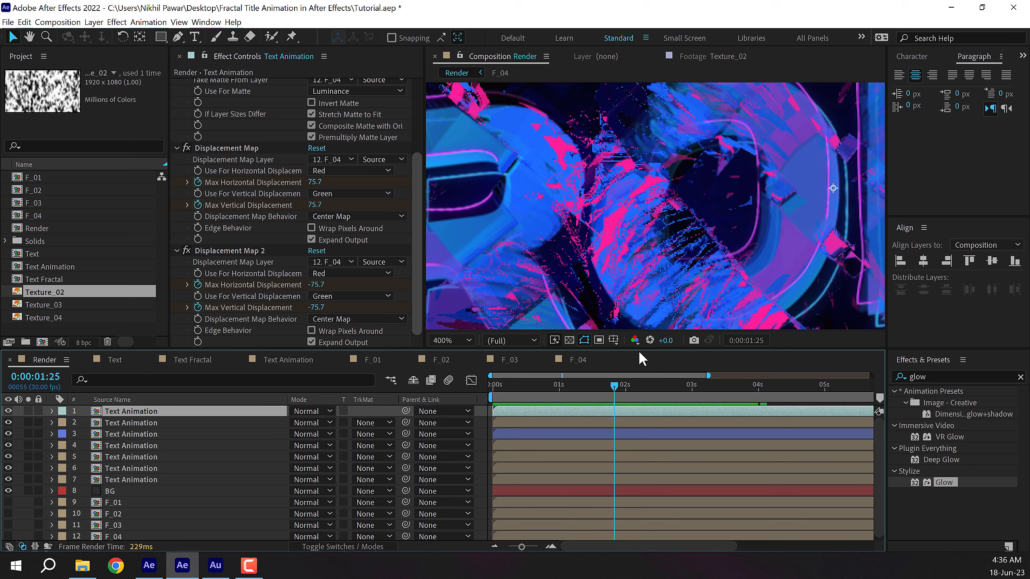
pyautogui.click(938, 378)
pyautogui.write('vec')
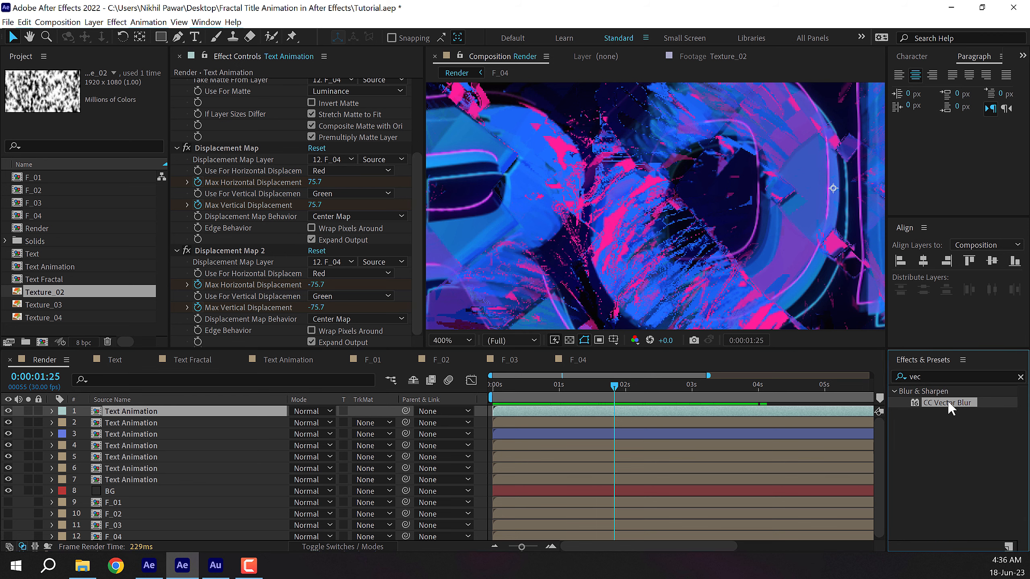
pyautogui.moveTo(949, 407); pyautogui.dragTo(294, 300)
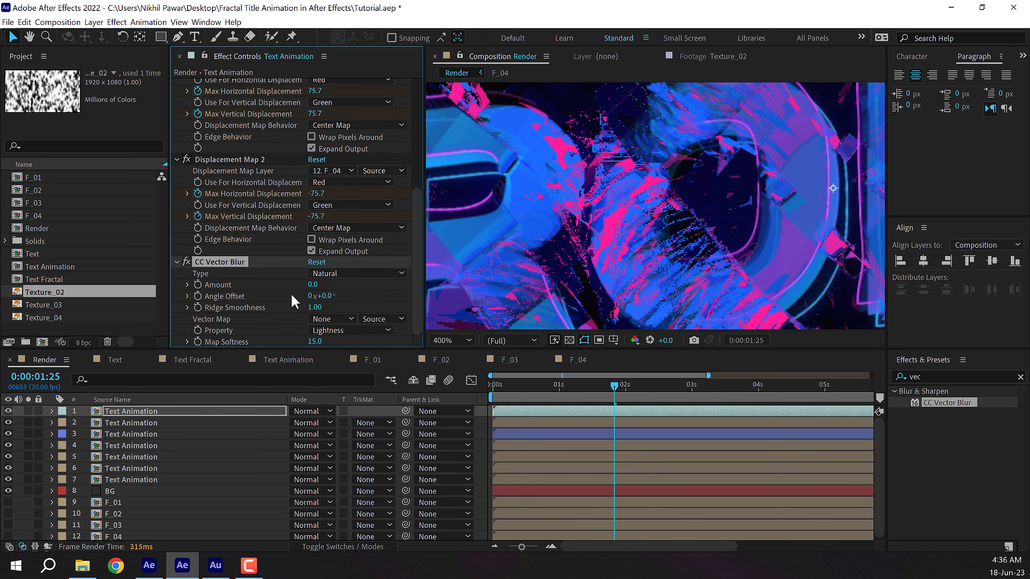
pyautogui.click(312, 286)
pyautogui.press('Return')
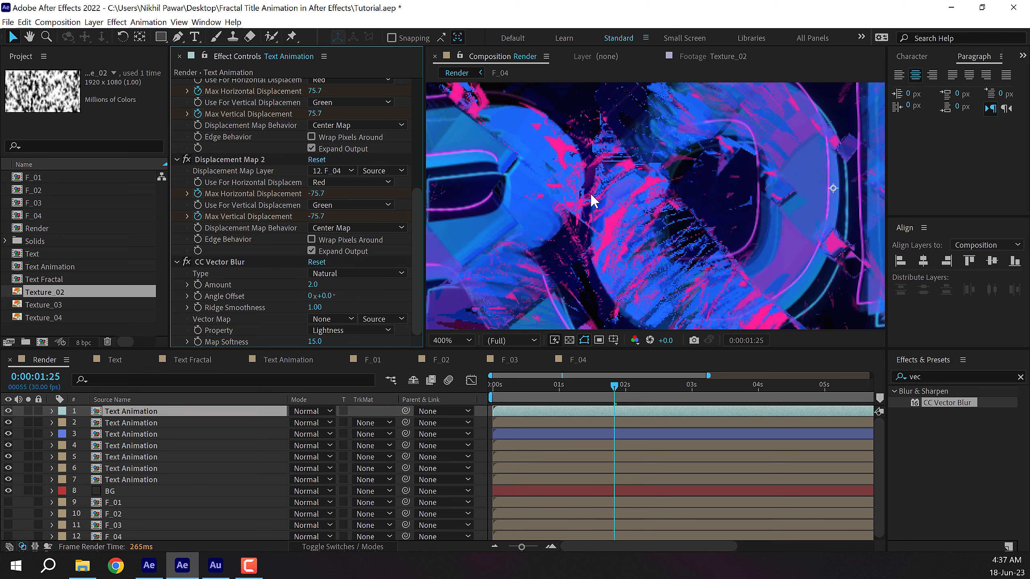
pyautogui.scroll(-4, 594, 191)
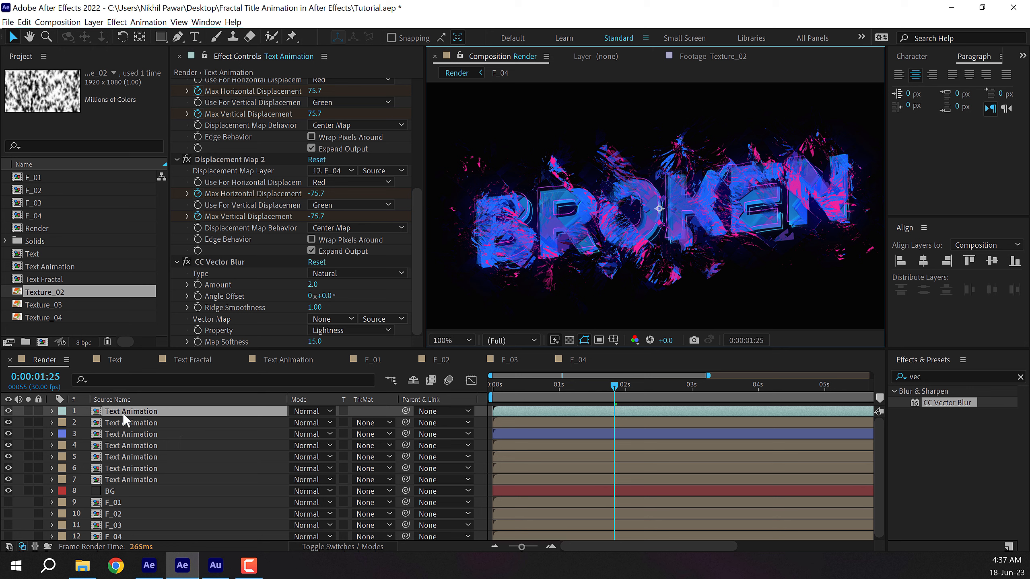
# Add a Glow effect to the topmost text layer with Glow Radius 0 and Glow Threshold 80%.
pyautogui.click(472, 355)
pyautogui.click(923, 376)
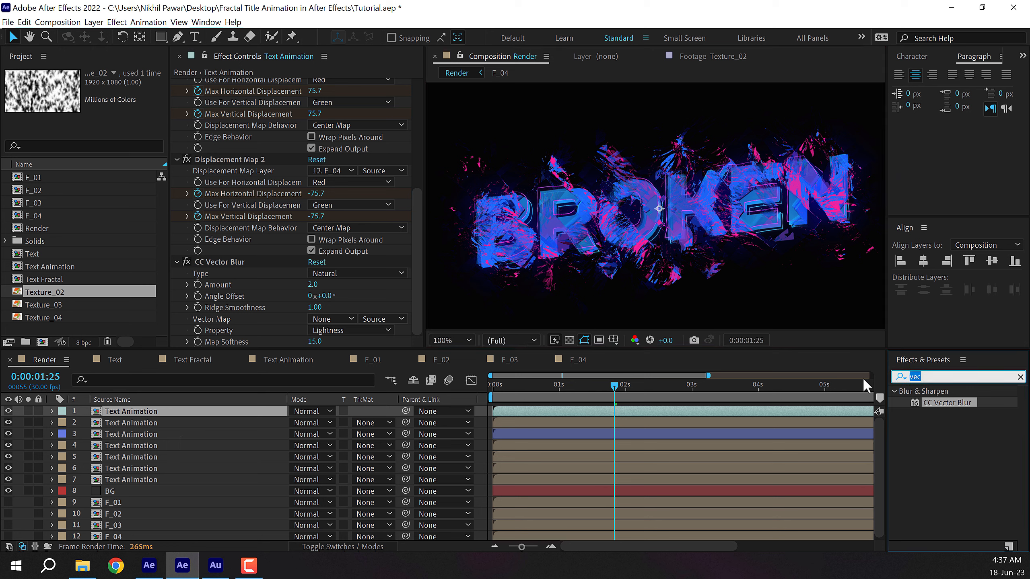
pyautogui.write('glow')
pyautogui.doubleClick(943, 482)
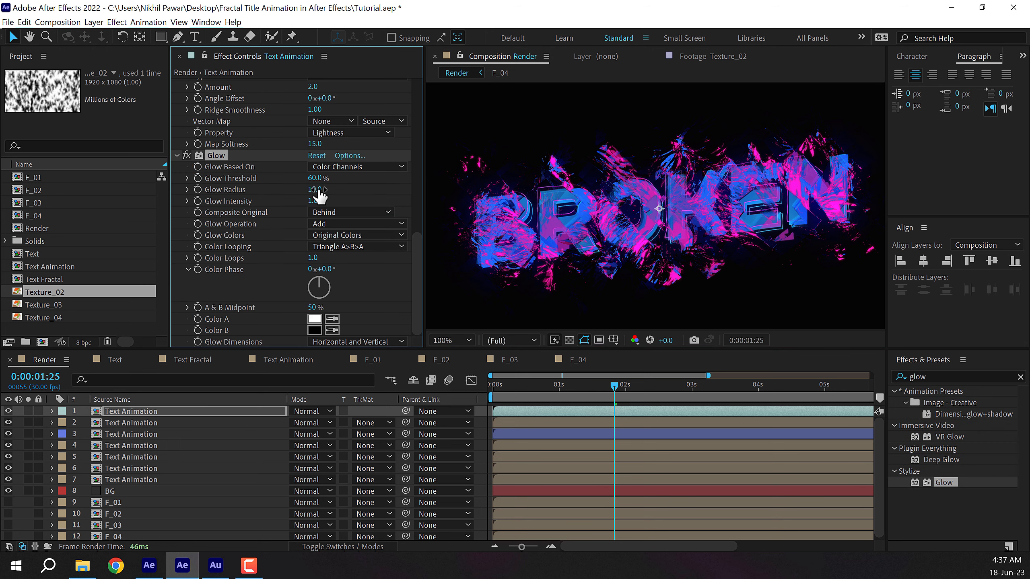
pyautogui.moveTo(319, 190); pyautogui.dragTo(231, 195)
pyautogui.moveTo(314, 178)
pyautogui.mouseDown()
pyautogui.moveTo(350, 178)
pyautogui.moveTo(335, 181)
pyautogui.mouseUp()
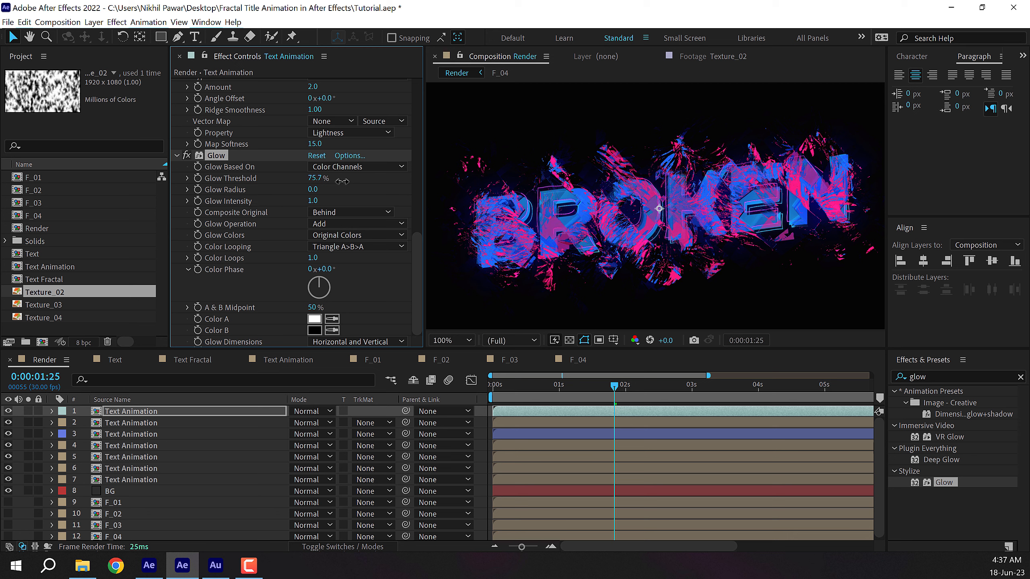
pyautogui.click(316, 178)
pyautogui.write('80')
pyautogui.press('Return')
# Enlarge the timeline area and preview the whole title from 0:00:00:18.
pyautogui.press(',')
pyautogui.press(',')
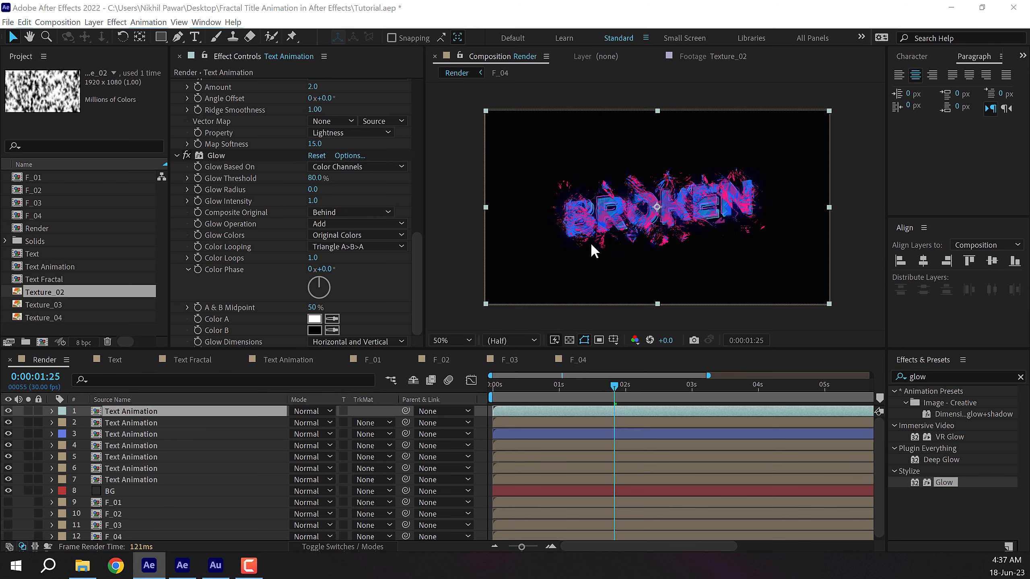
pyautogui.moveTo(122, 349); pyautogui.dragTo(122, 301)
pyautogui.click(533, 352)
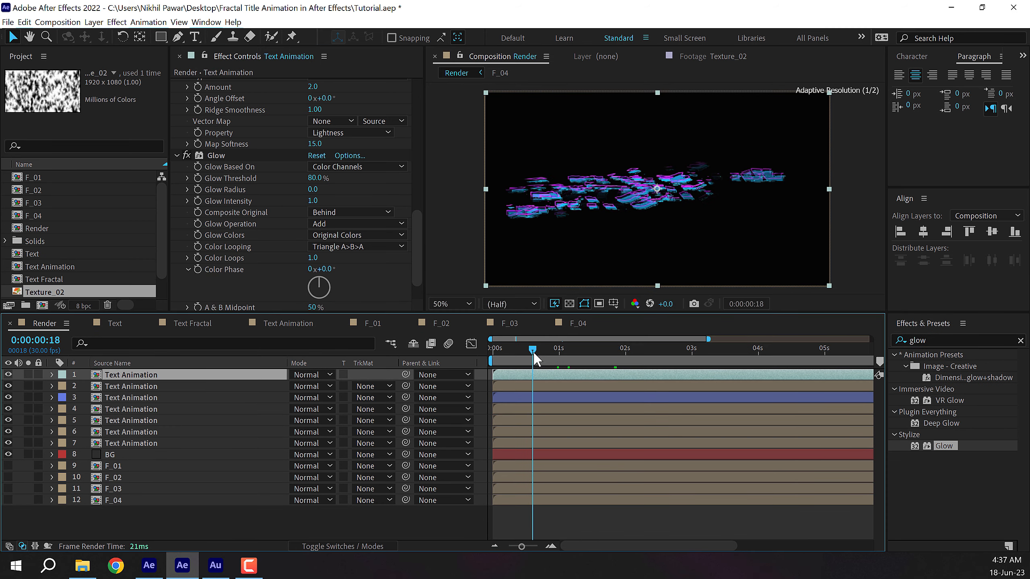
pyautogui.press('space')
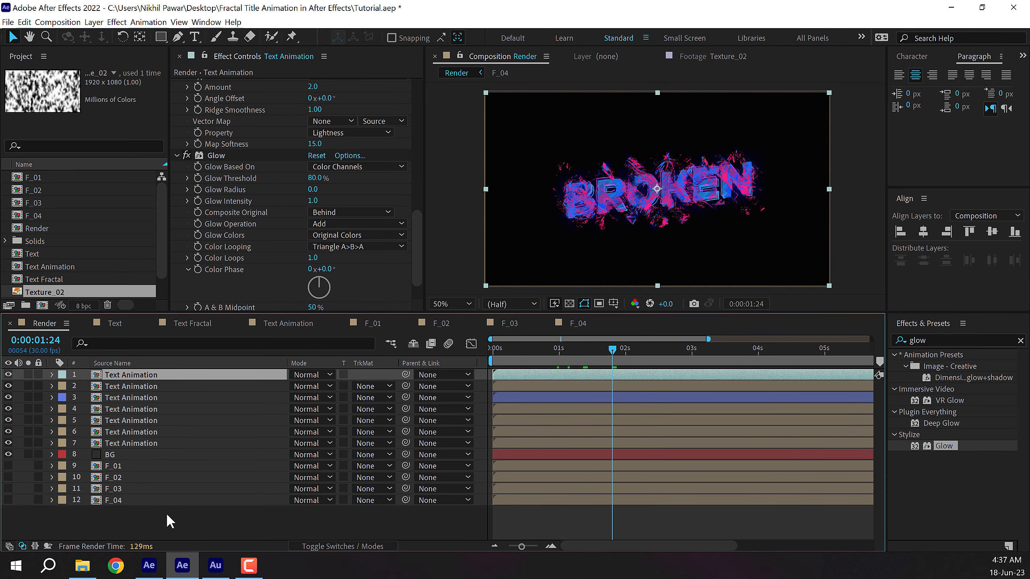
# Create an adjustment layer above all layers in the Render composition and name it Shake.
pyautogui.click(166, 515)
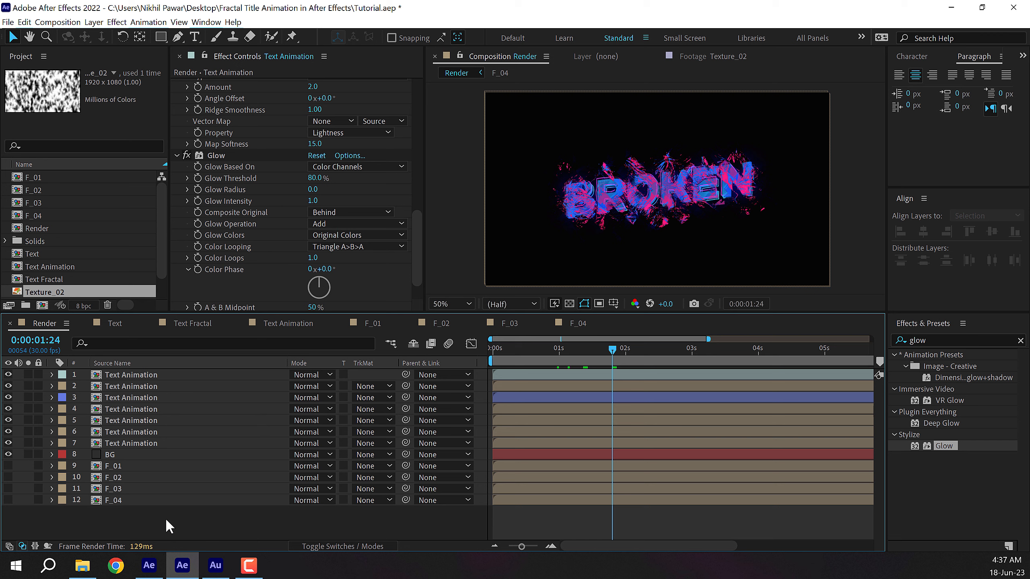
pyautogui.rightClick(165, 519)
pyautogui.moveTo(278, 396)
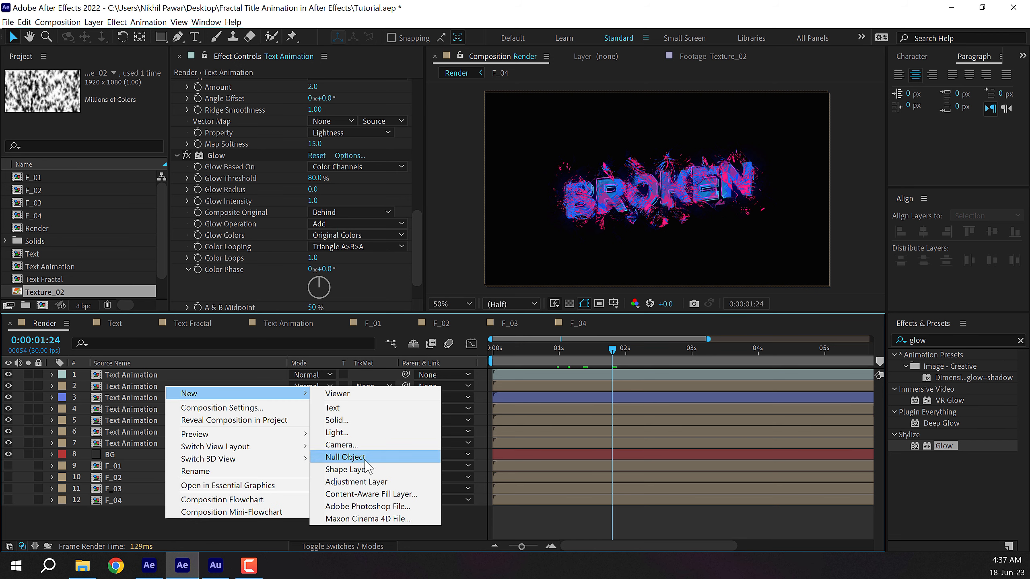
pyautogui.click(365, 482)
pyautogui.press('Return')
pyautogui.write('Shake')
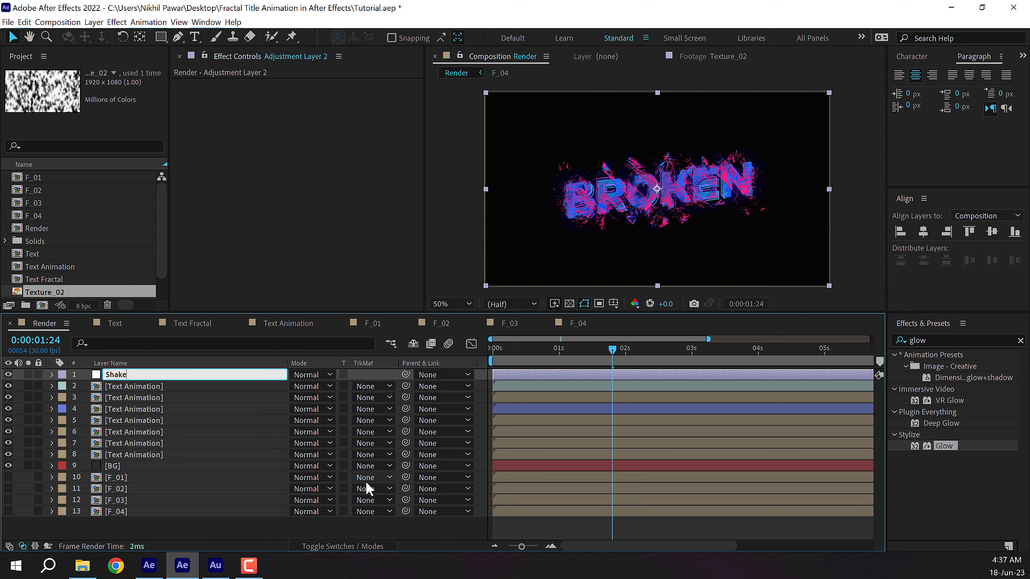
pyautogui.press('Return')
# Apply the Distort Transform effect to the Shake adjustment layer.
pyautogui.click(938, 340)
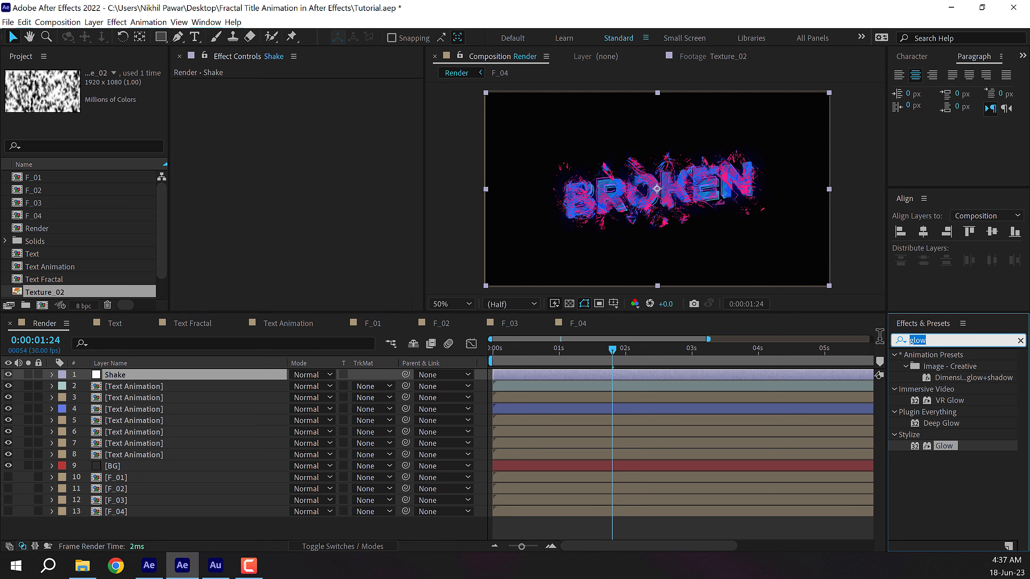
pyautogui.write('trans')
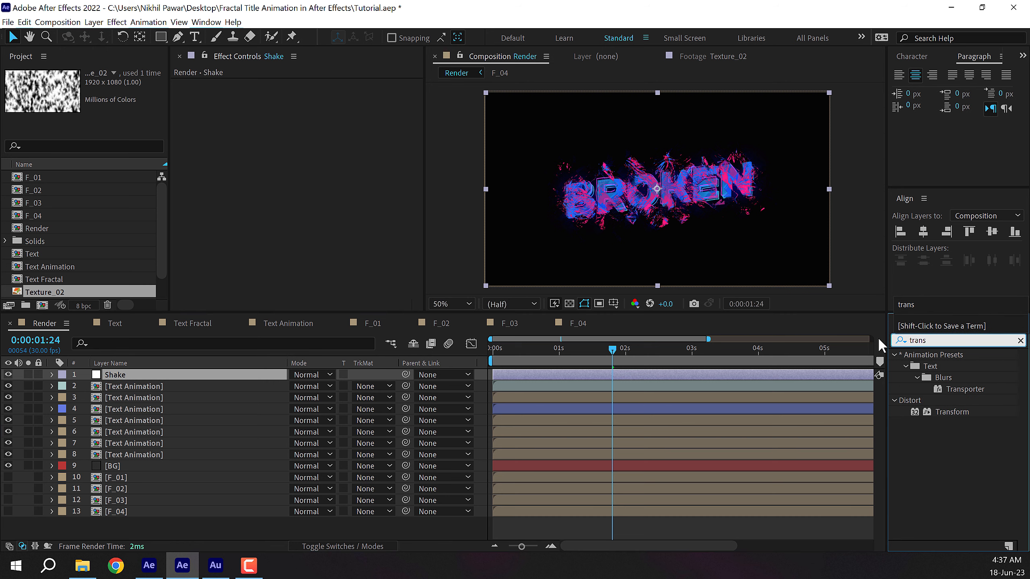
pyautogui.doubleClick(947, 413)
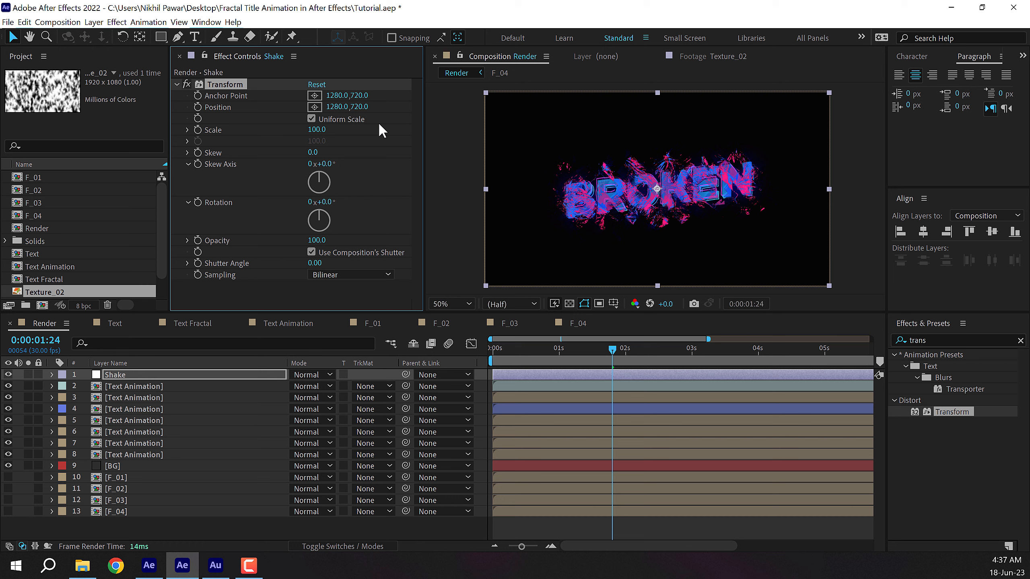
# Add a Slider Control expression effect to the Shake layer, below its Transform effect.
pyautogui.click(114, 377)
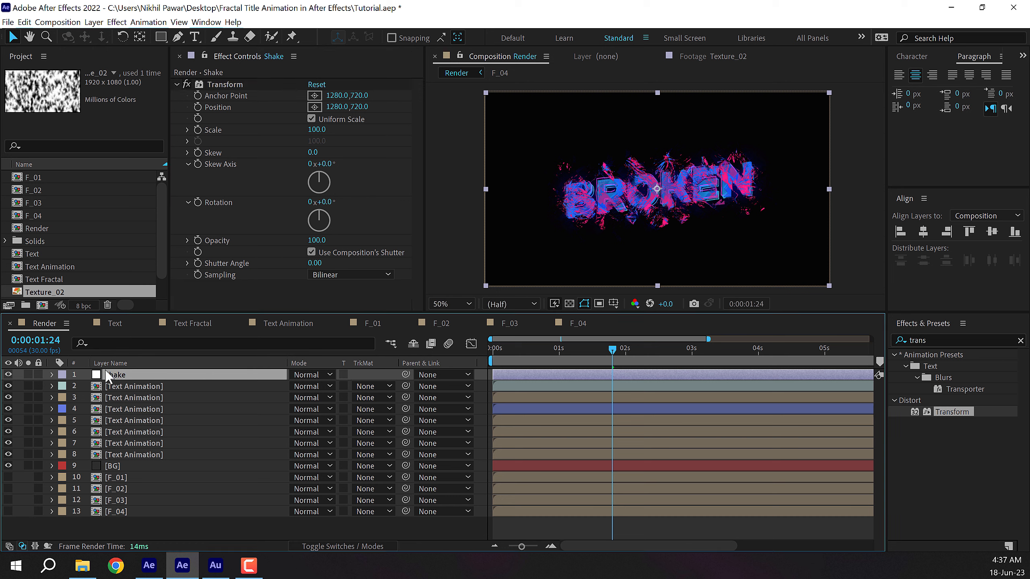
pyautogui.moveTo(933, 339); pyautogui.dragTo(884, 336)
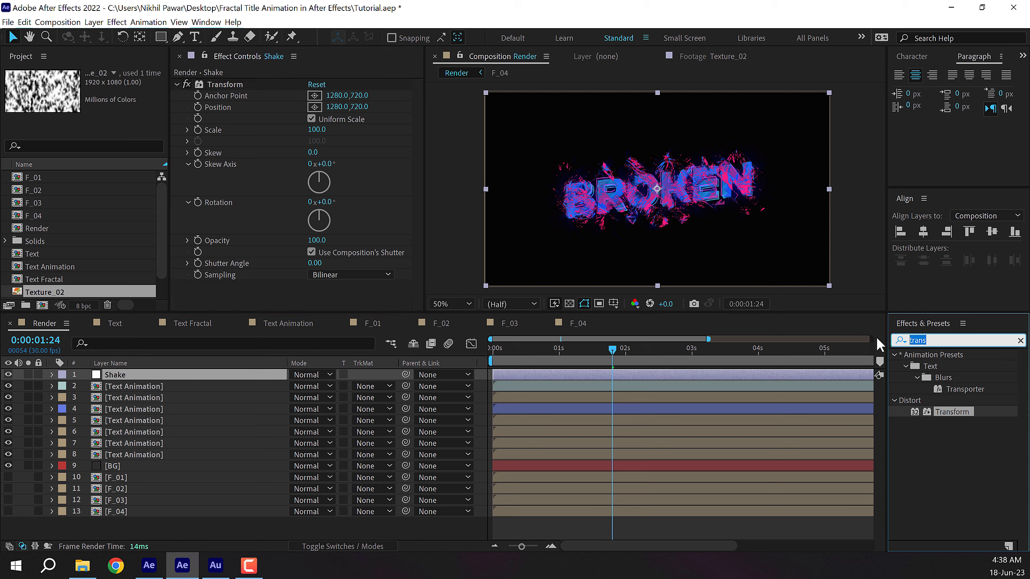
pyautogui.write('slide')
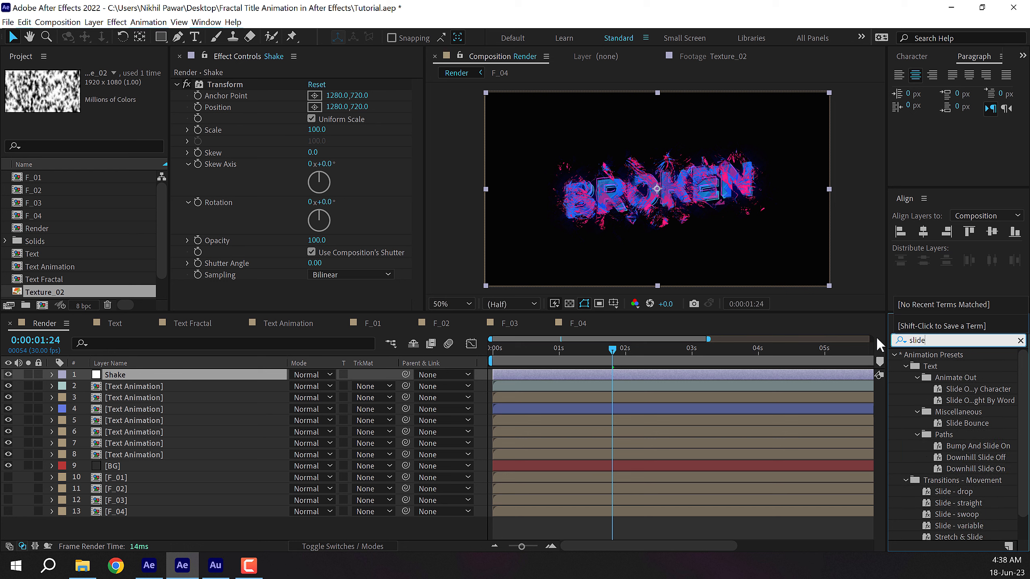
pyautogui.write('r')
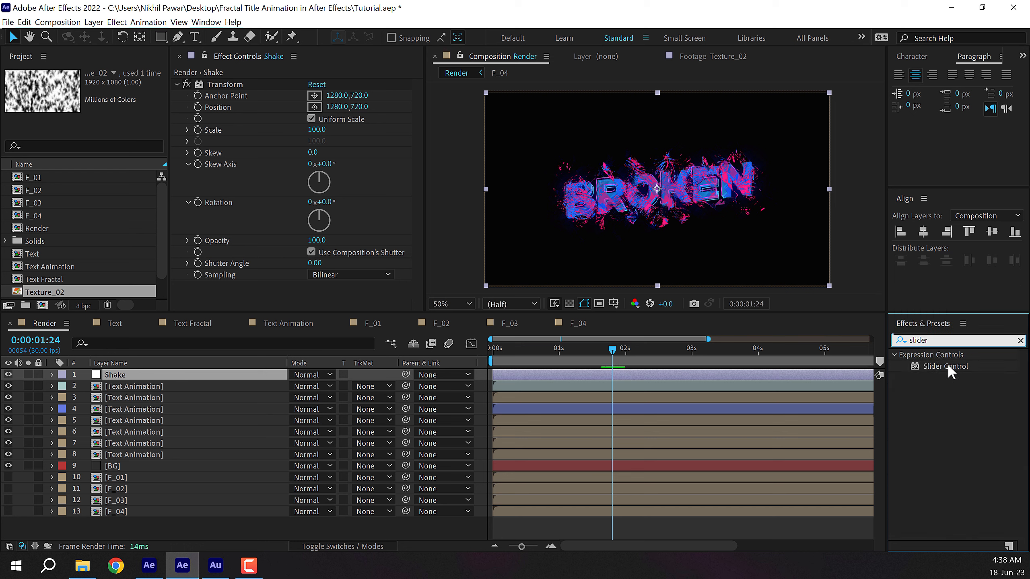
pyautogui.click(947, 366)
pyautogui.moveTo(940, 371); pyautogui.dragTo(162, 377)
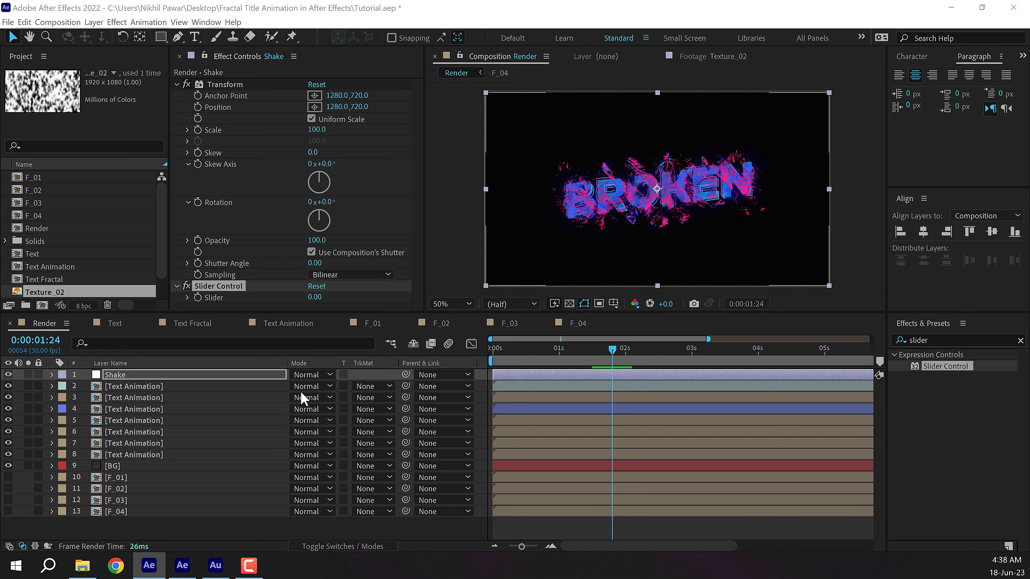
pyautogui.click(121, 377)
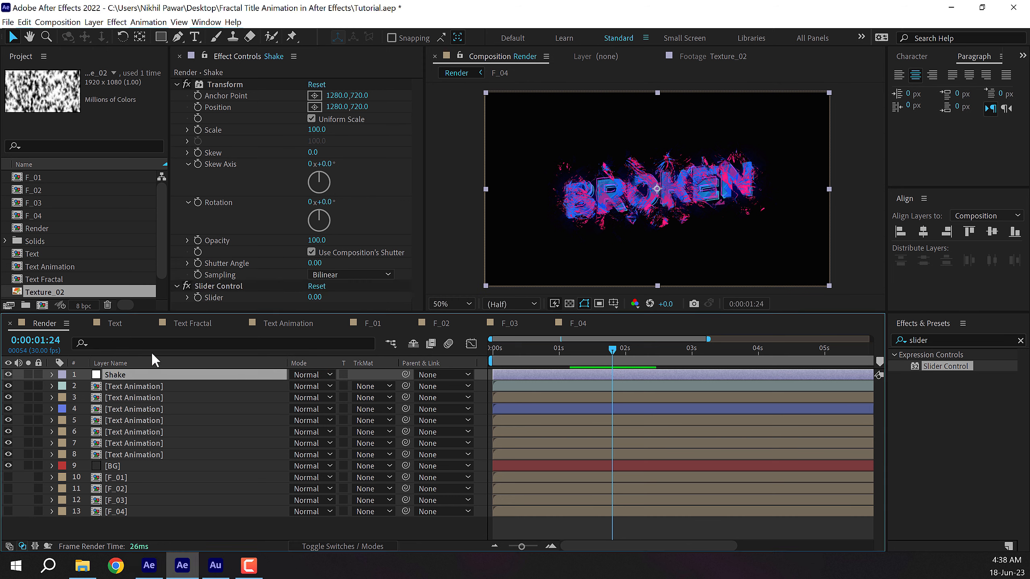
# Add the expression wiggle(30,effect("Slider Control")("Slider")) to the Shake layer's Transform Position, linking its amount to the Slider Control.
pyautogui.keyDown('alt'); pyautogui.click(198, 107); pyautogui.keyUp('alt')
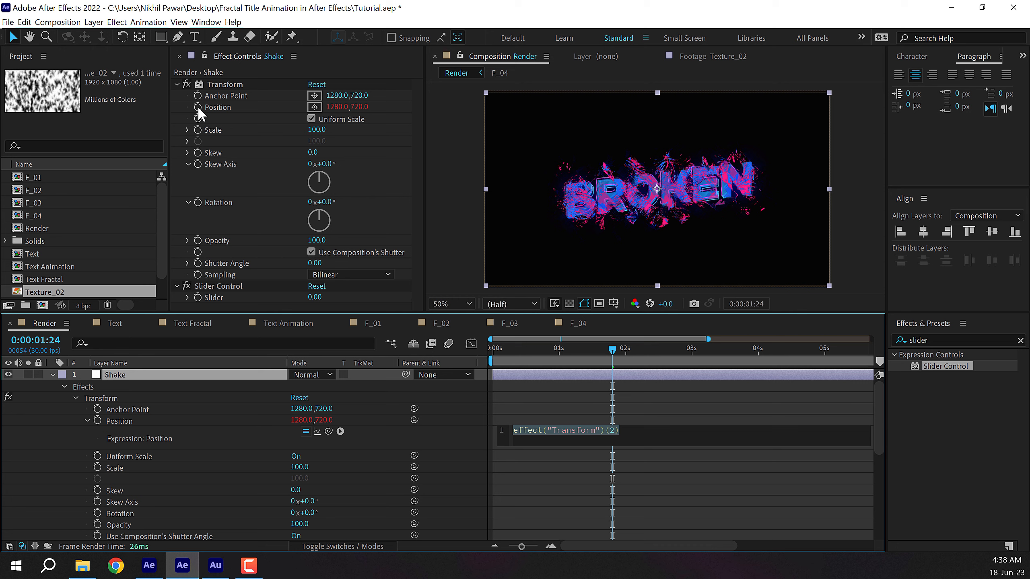
pyautogui.write('wiggle')
pyautogui.press('Return')
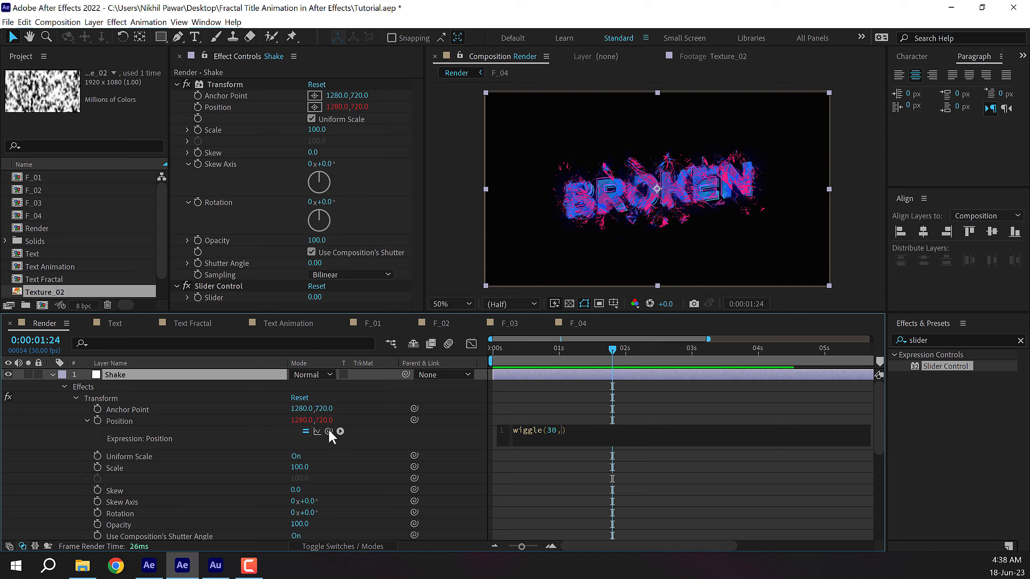
pyautogui.moveTo(328, 431); pyautogui.dragTo(225, 299)
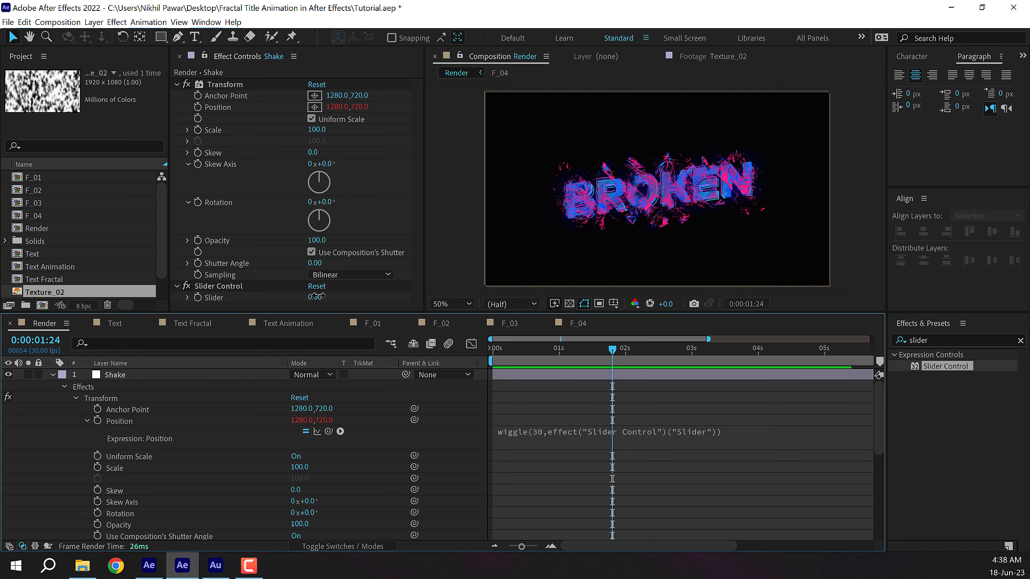
# Set the Shake layer's Slider to 20 and preview the shake around the one-second mark.
pyautogui.moveTo(314, 297); pyautogui.dragTo(331, 296)
pyautogui.moveTo(528, 354); pyautogui.dragTo(563, 361)
pyautogui.press('space')
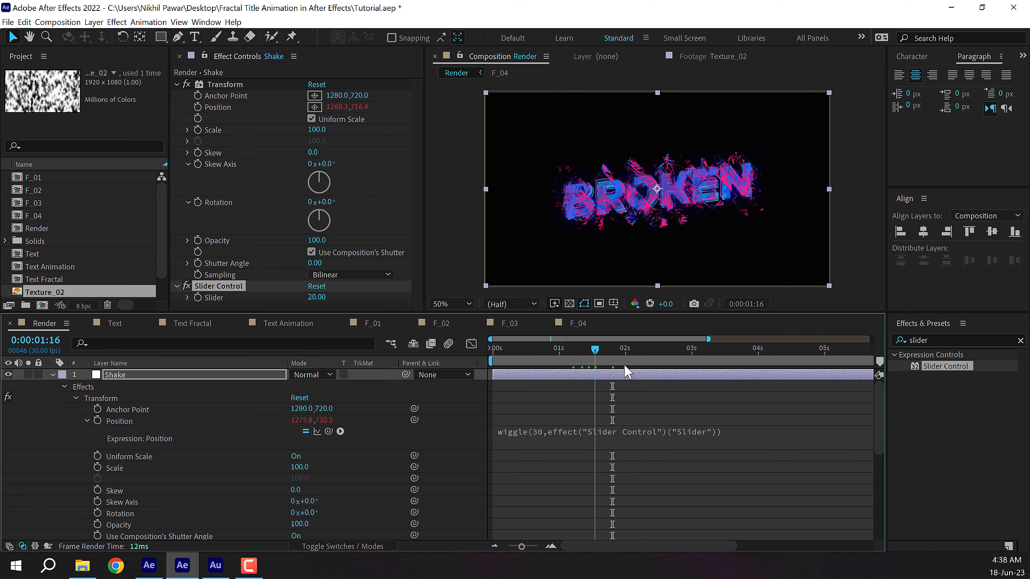
pyautogui.click(571, 364)
pyautogui.press('space')
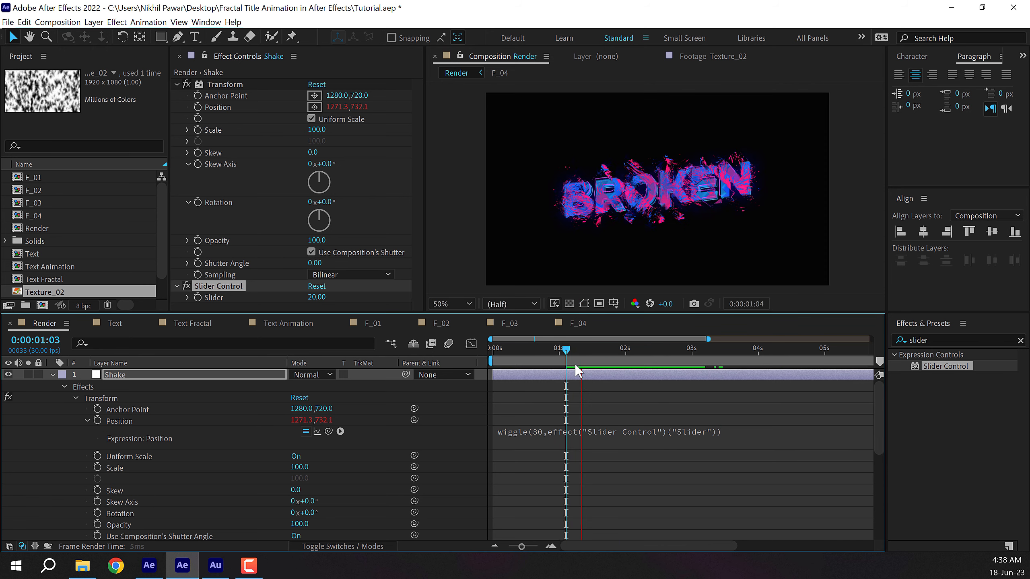
pyautogui.press('space')
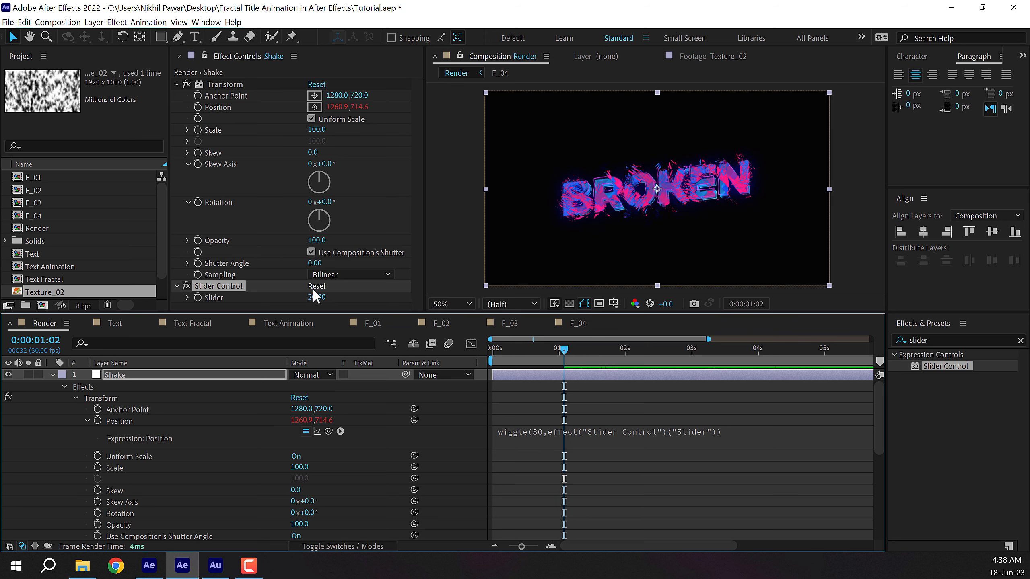
# Set the Shake layer's Slider to 0 and start keyframing it at 0:00:00:00.
pyautogui.moveTo(316, 297); pyautogui.dragTo(333, 310)
pyautogui.click(512, 353)
pyautogui.press('space')
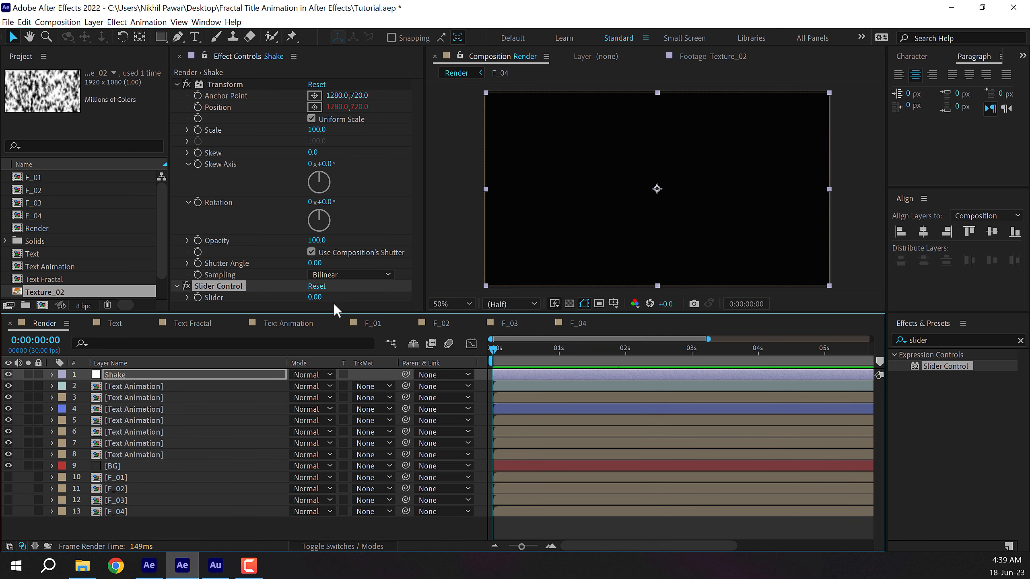
pyautogui.click(333, 310)
pyautogui.click(197, 297)
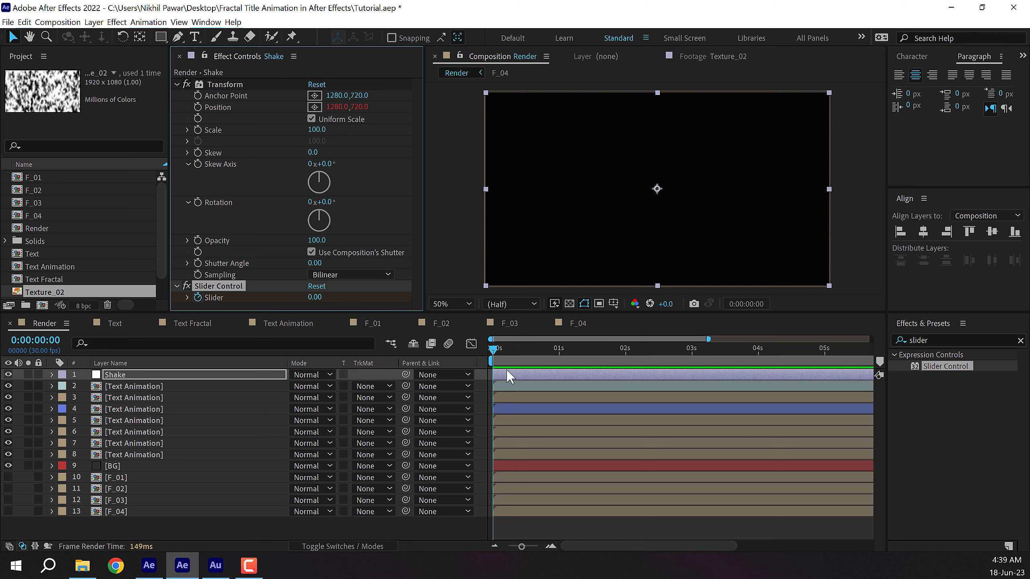
# Keyframe the Shake layer's Slider at 4 at 0:00:00:28.
pyautogui.moveTo(507, 349); pyautogui.dragTo(556, 357)
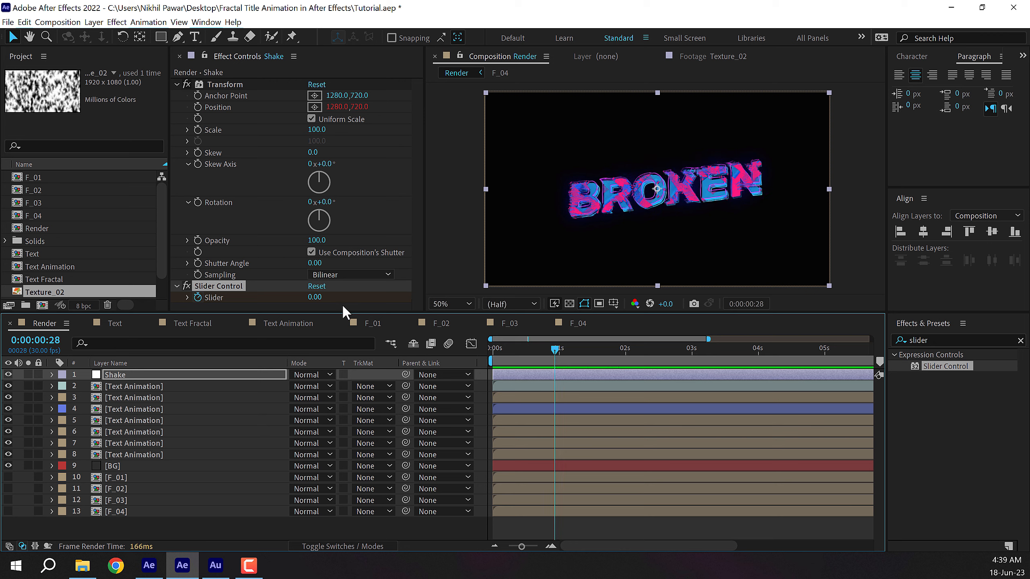
pyautogui.click(315, 297)
pyautogui.write('4')
pyautogui.press('Return')
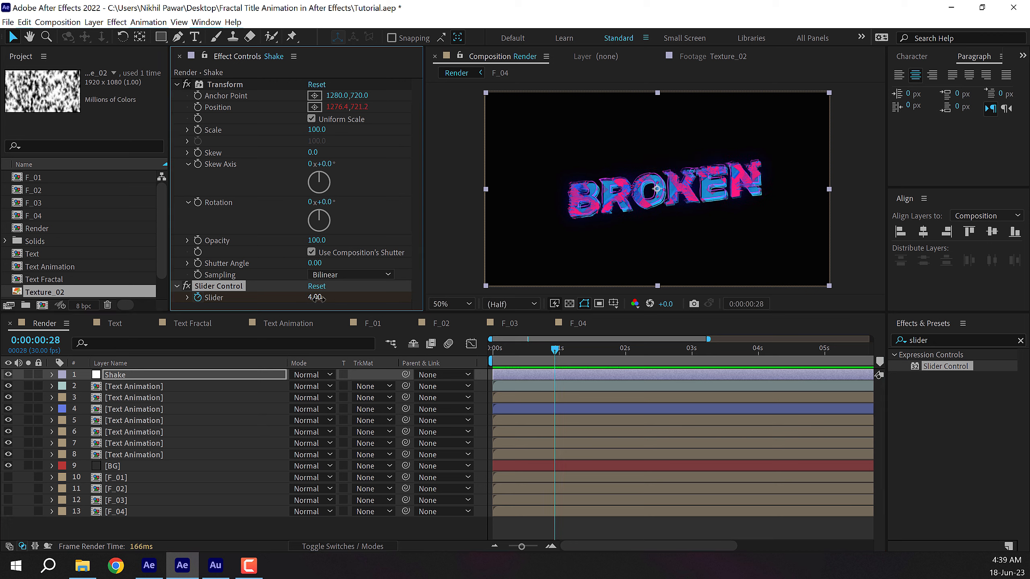
# Keyframe the Shake layer's Slider back to 0 at 0:00:04:02.
pyautogui.moveTo(555, 356); pyautogui.dragTo(765, 359)
pyautogui.click(317, 297)
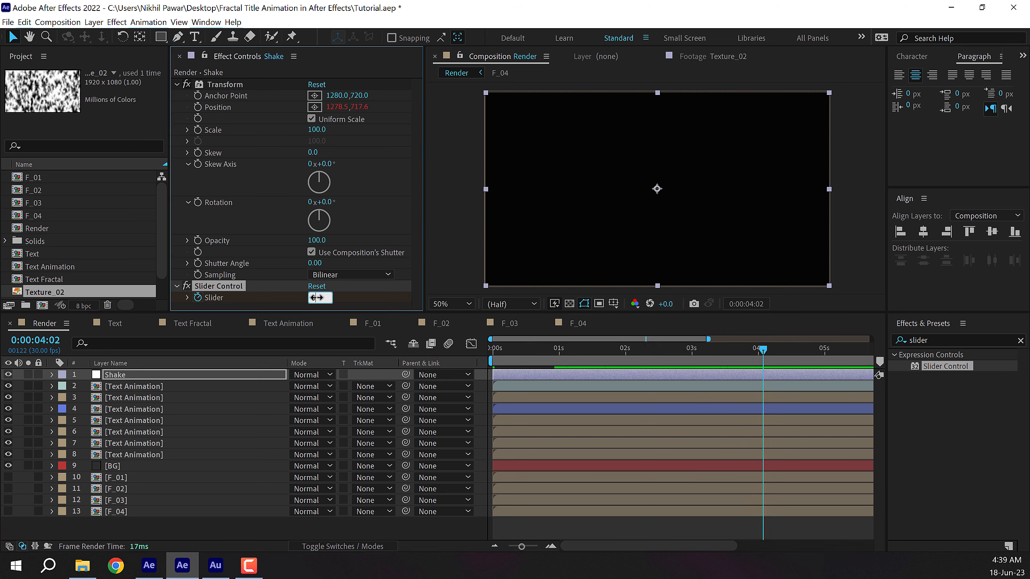
pyautogui.write('0')
pyautogui.press('Return')
# Preview the shaking title from 0:00:00:00, with the composition view at 100% and Full resolution.
pyautogui.moveTo(550, 356); pyautogui.dragTo(464, 353)
pyautogui.press('space')
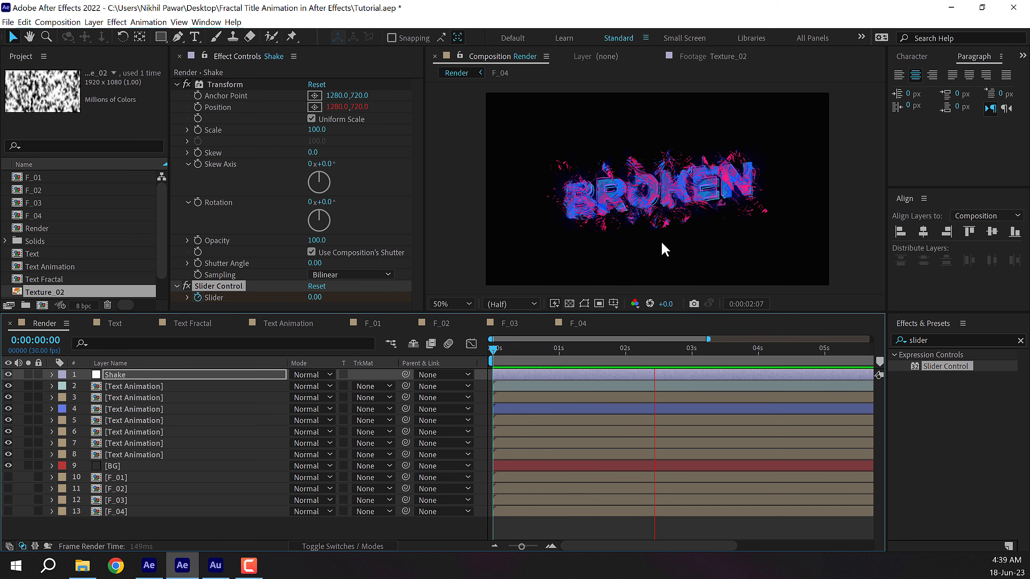
pyautogui.click(495, 347)
pyautogui.scroll(1, 591, 228)
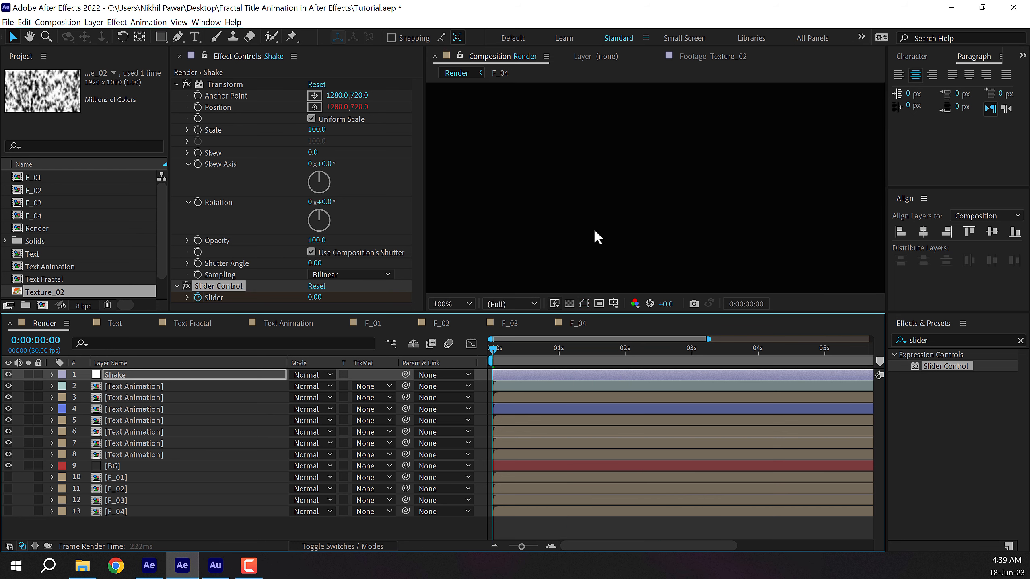
pyautogui.press('space')
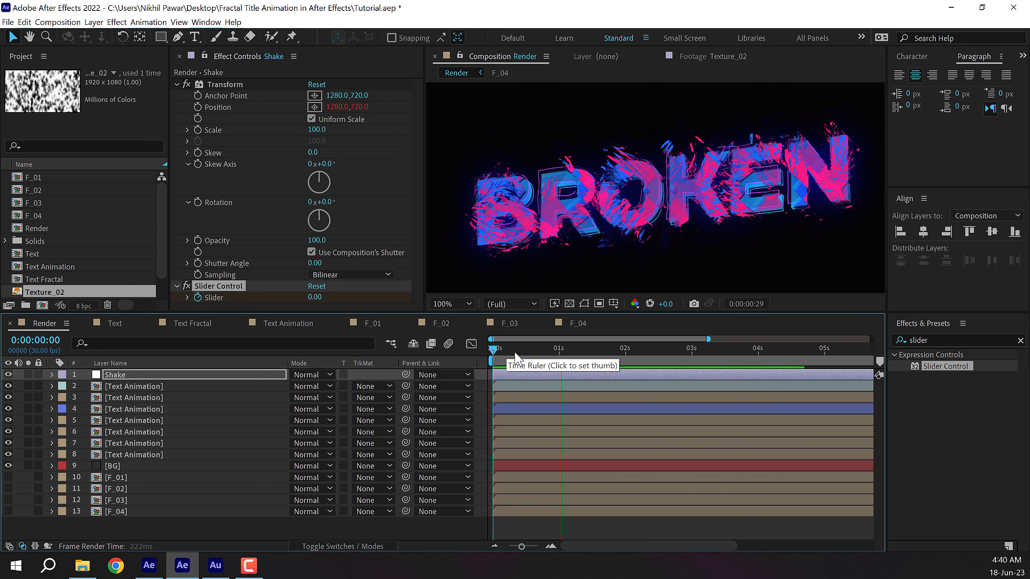
# End the Render composition's work area at 0:00:04:00 and play back the trimmed range.
pyautogui.moveTo(713, 353); pyautogui.dragTo(758, 353)
pyautogui.press('n')
pyautogui.press('space')
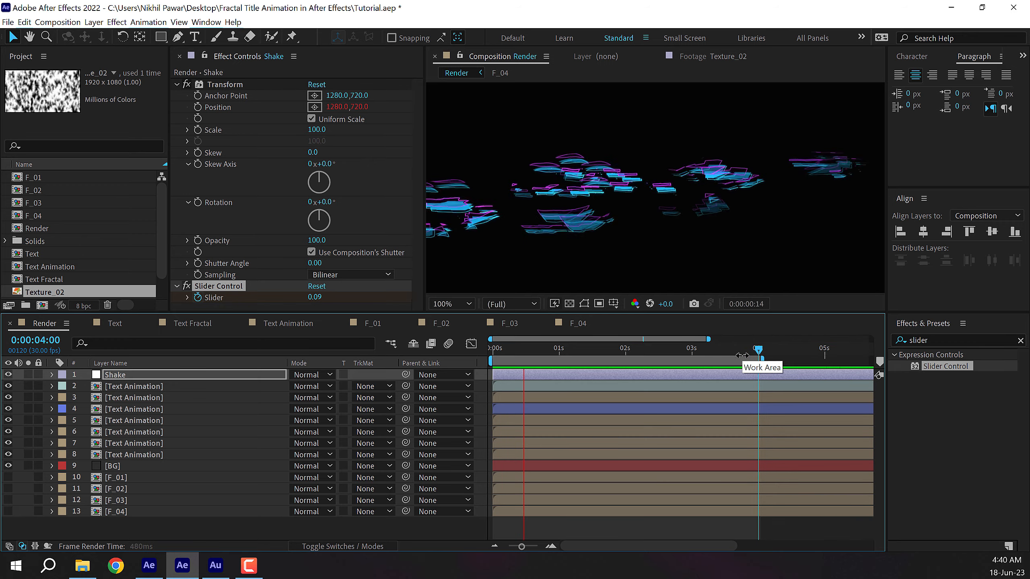